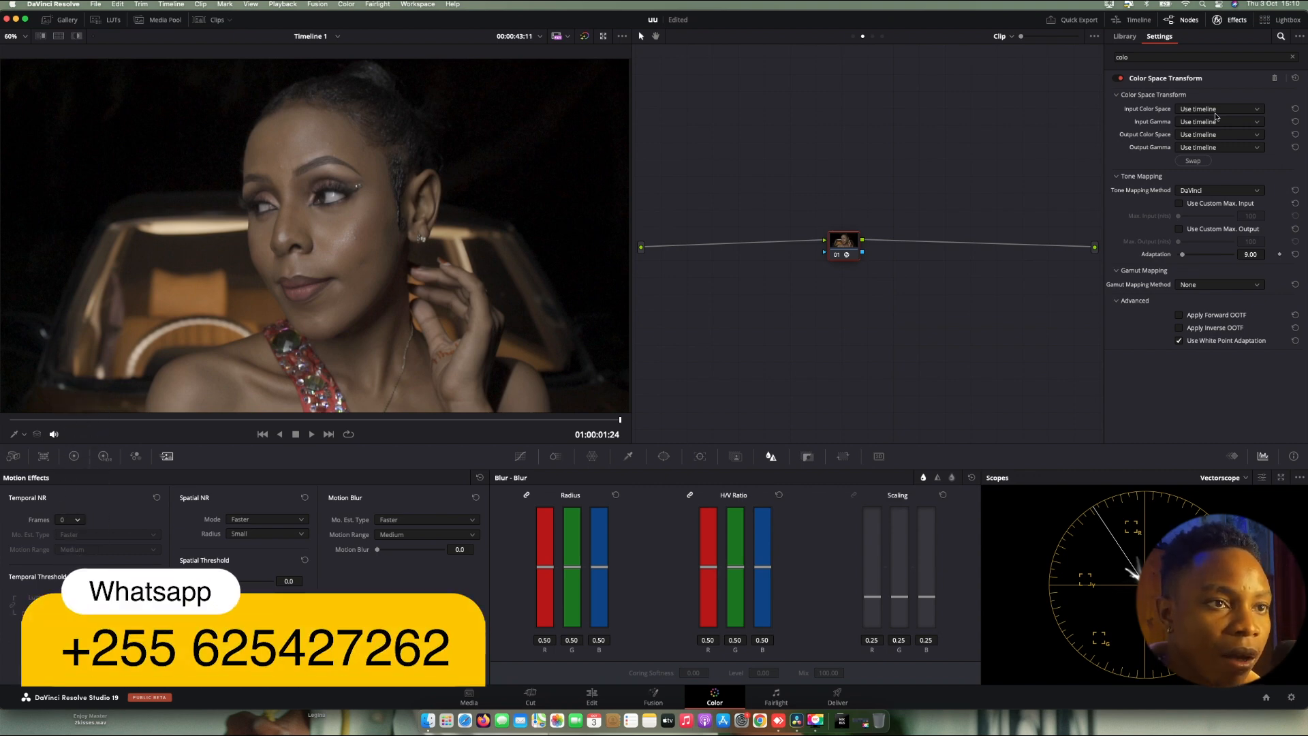
Step: Set the Color Space Transform's input colour space to Sony S-Gamut3.Cine and its input gamma to Sony S-Log3
click(1216, 110)
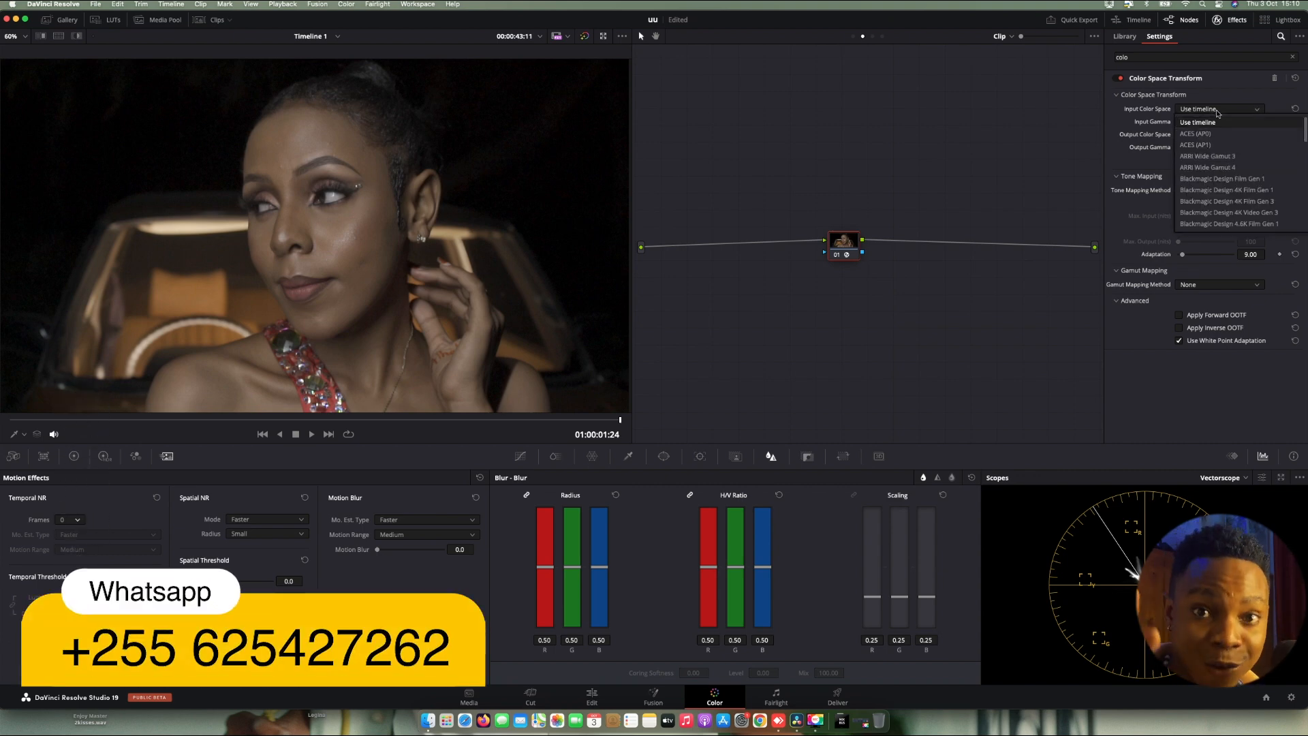
scroll(1233, 197, down, 15)
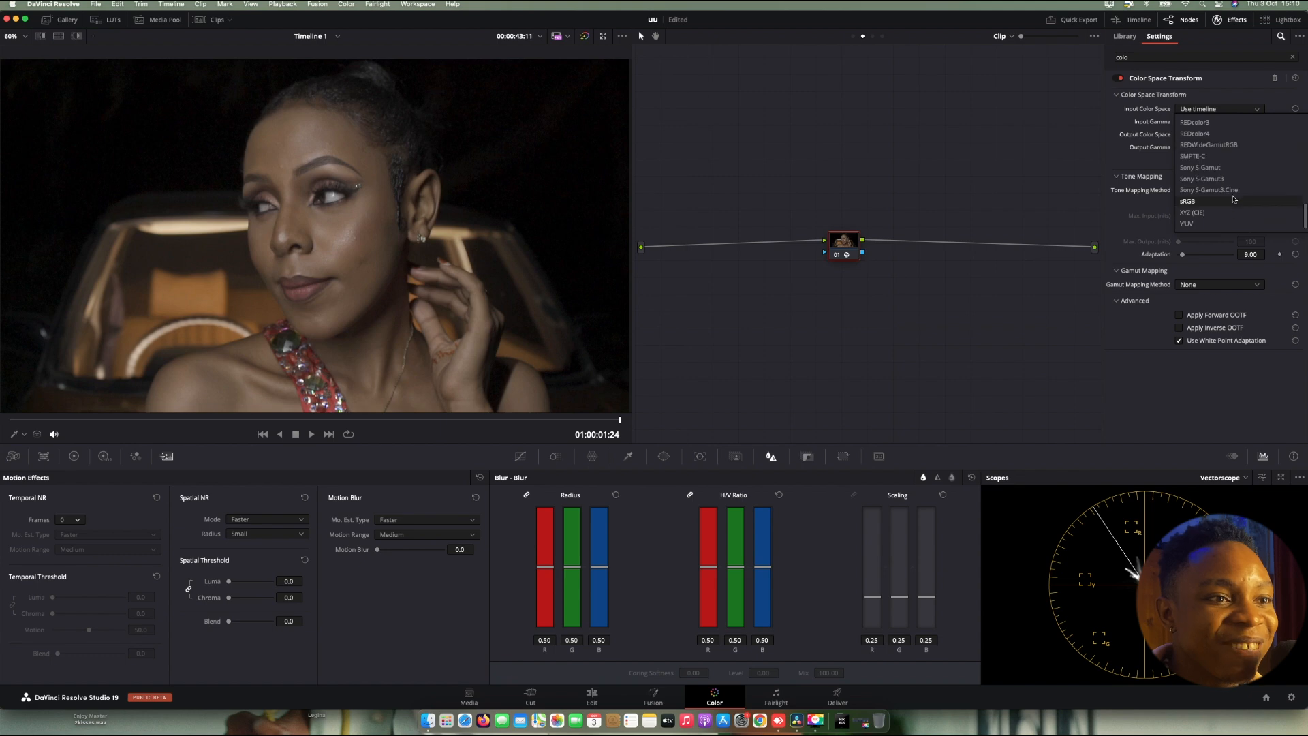
click(1227, 190)
click(1210, 123)
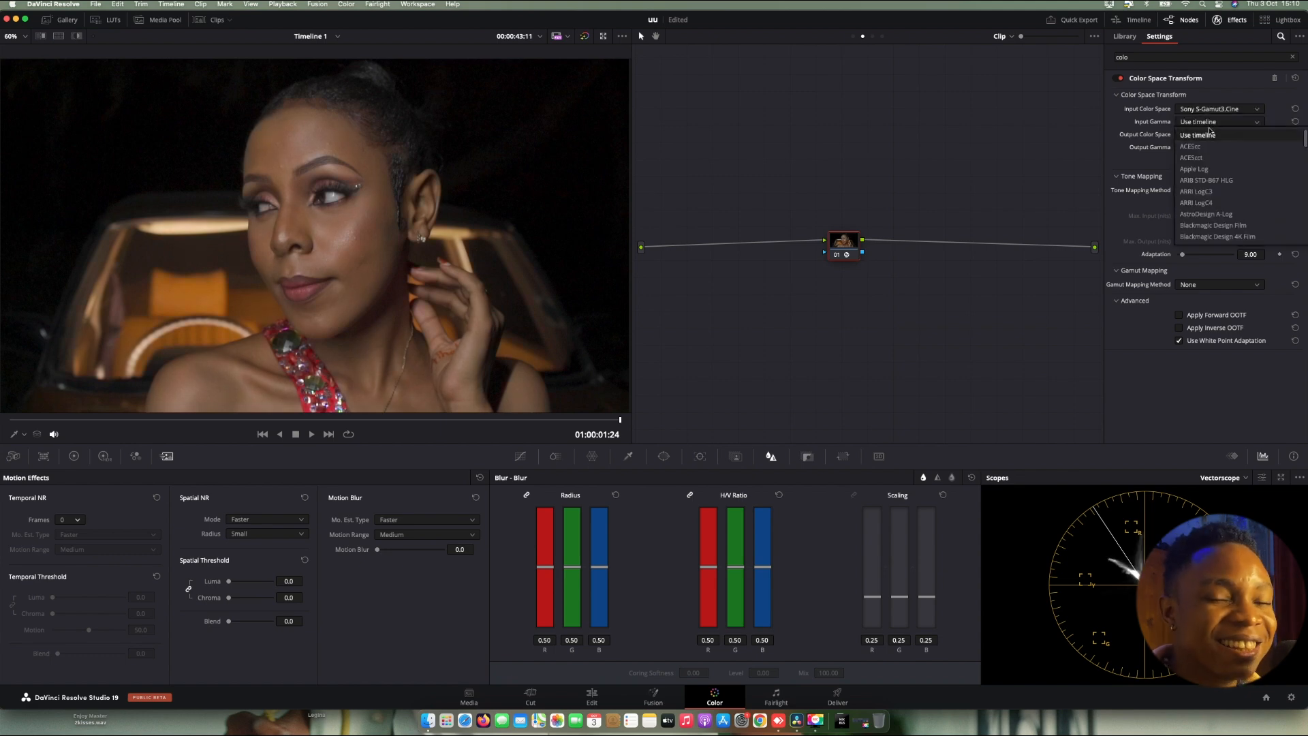
scroll(1216, 153, down, 10)
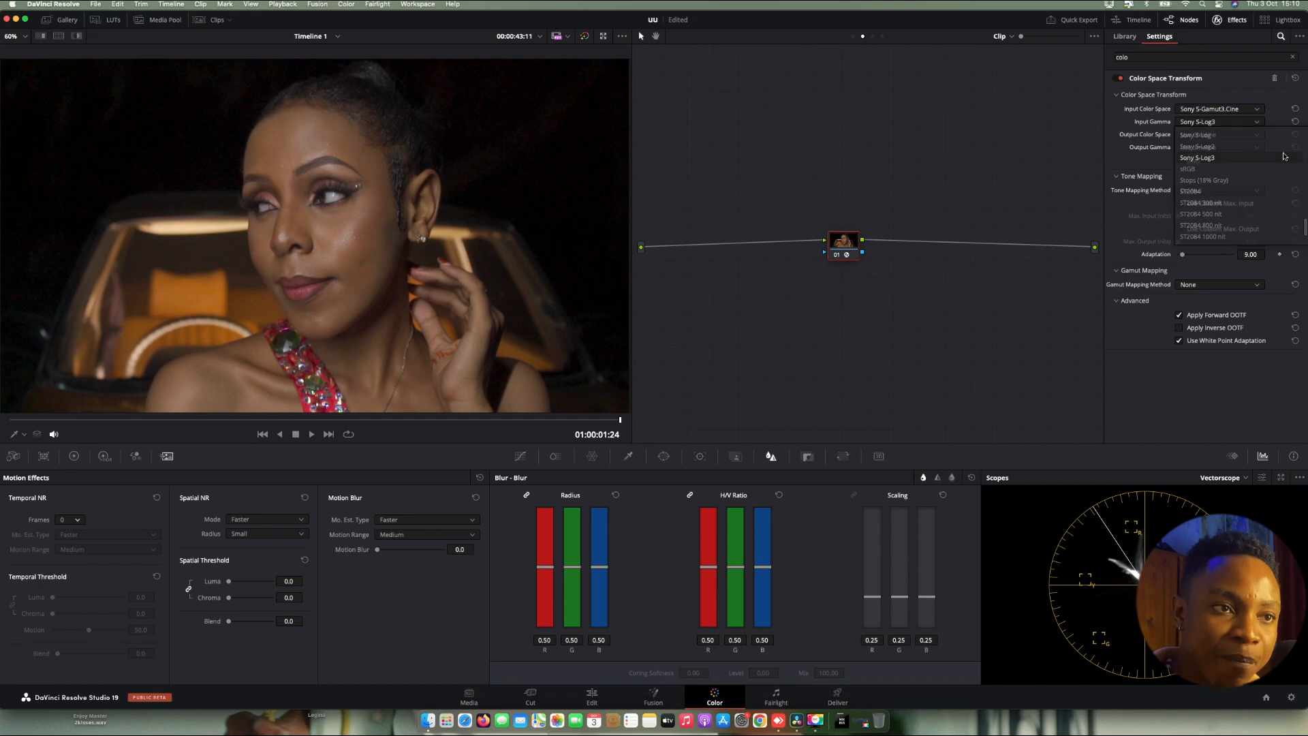
click(1203, 157)
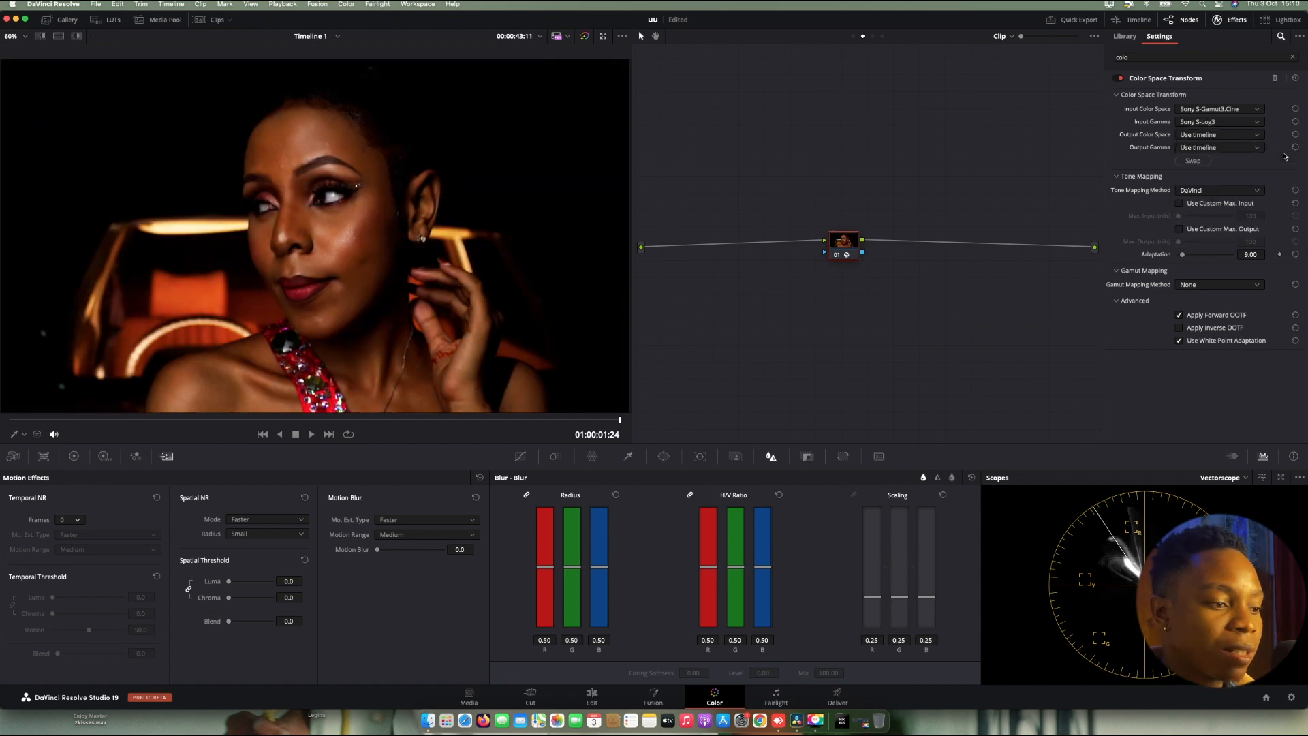
Step: Change the Color Space Transform's input gamma to Sony S-Log2
key(F2)
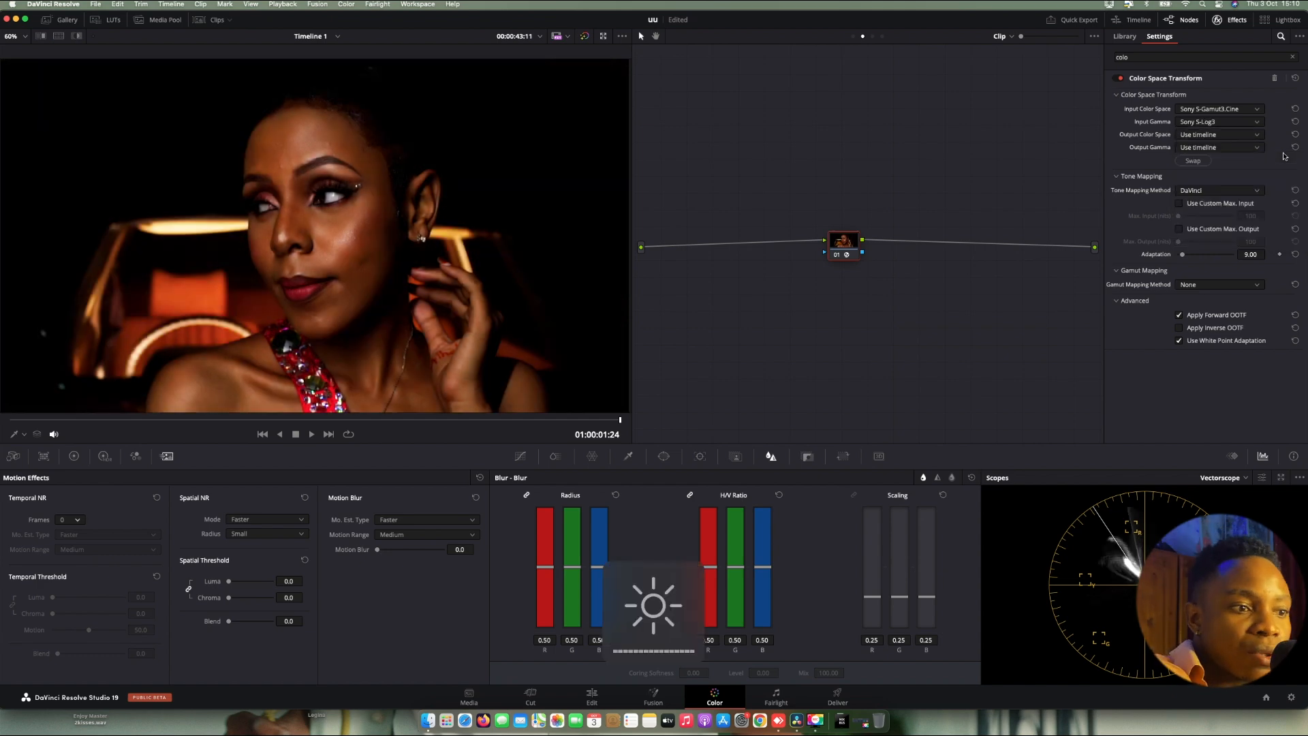
click(1232, 137)
click(1227, 124)
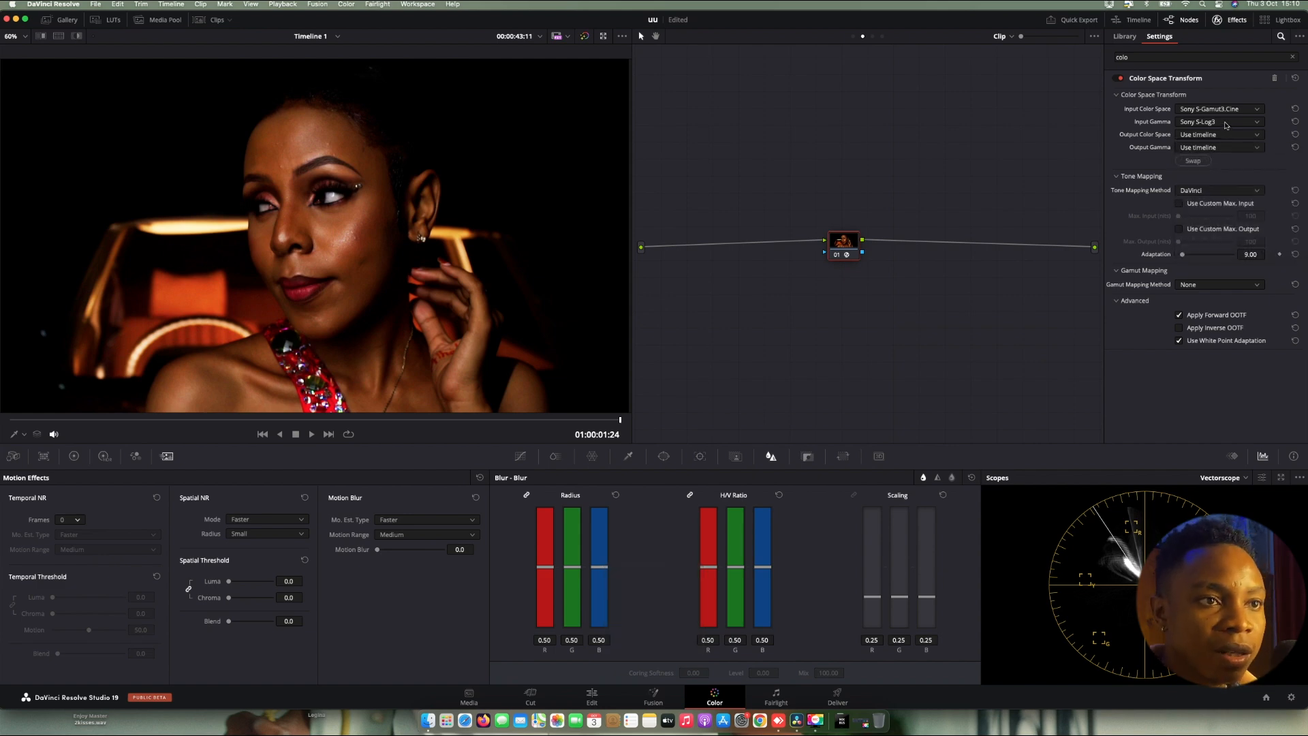
click(1227, 125)
click(1219, 146)
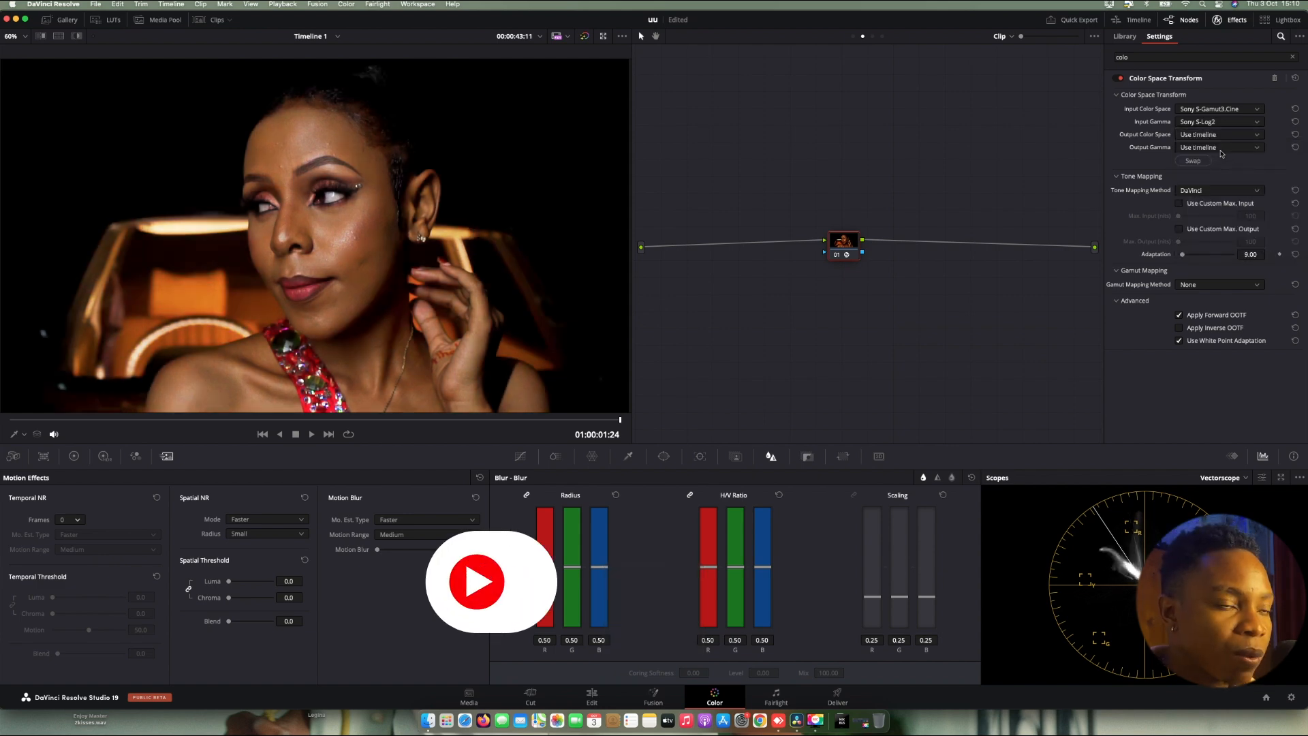
Step: Set the transform's output colour space and output gamma both to sRGB, and hide the effects settings
click(1219, 136)
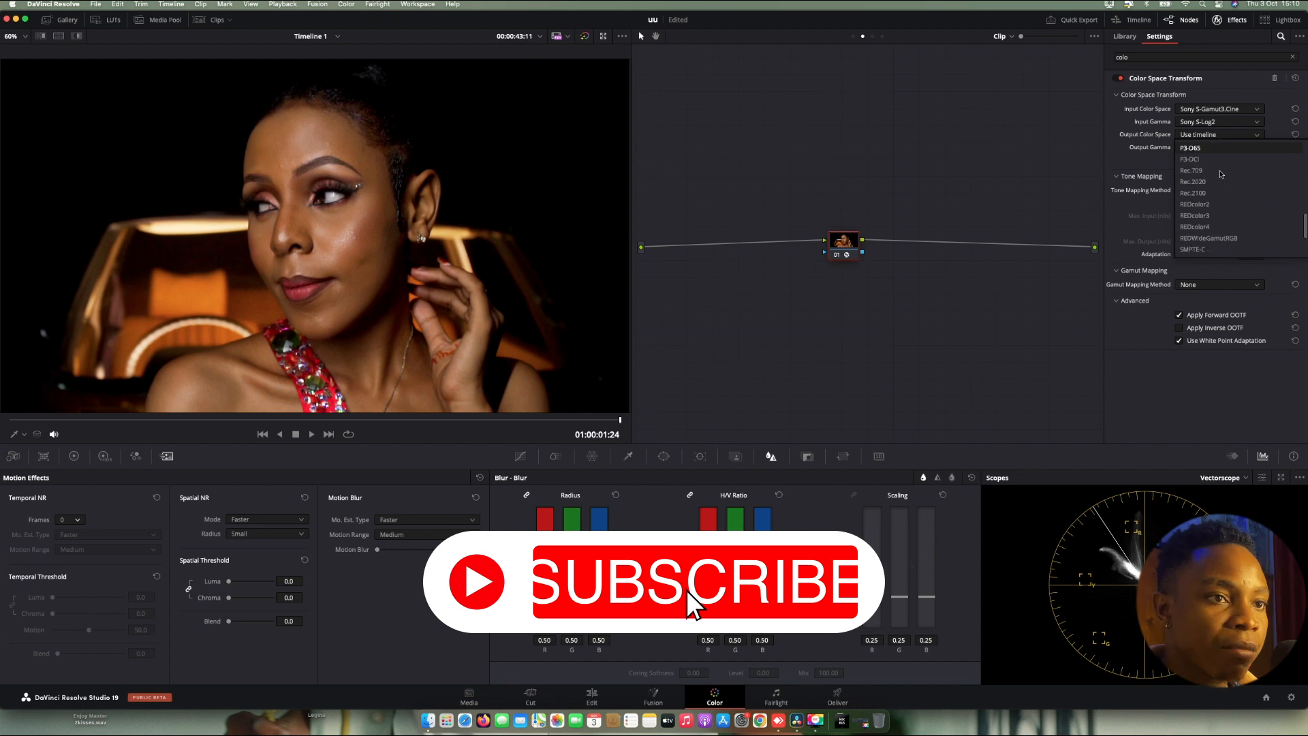
scroll(1223, 184, down, 3)
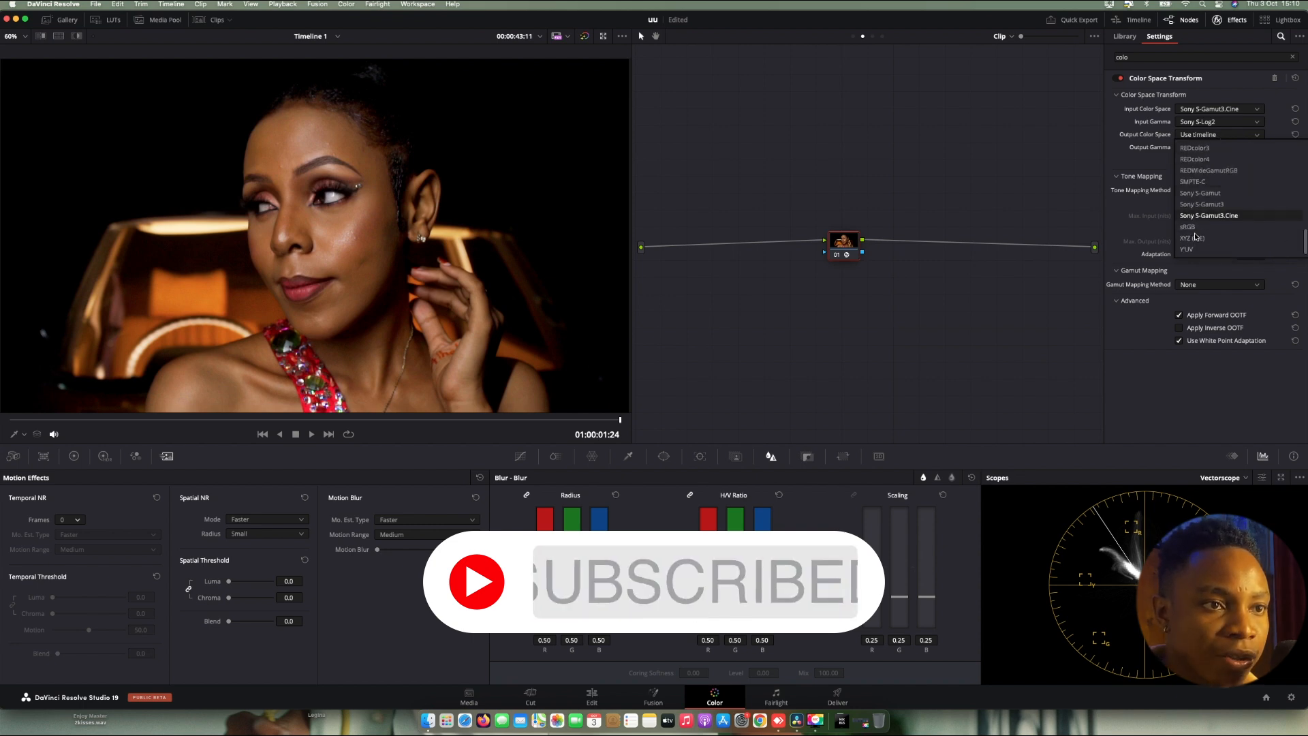
click(1194, 229)
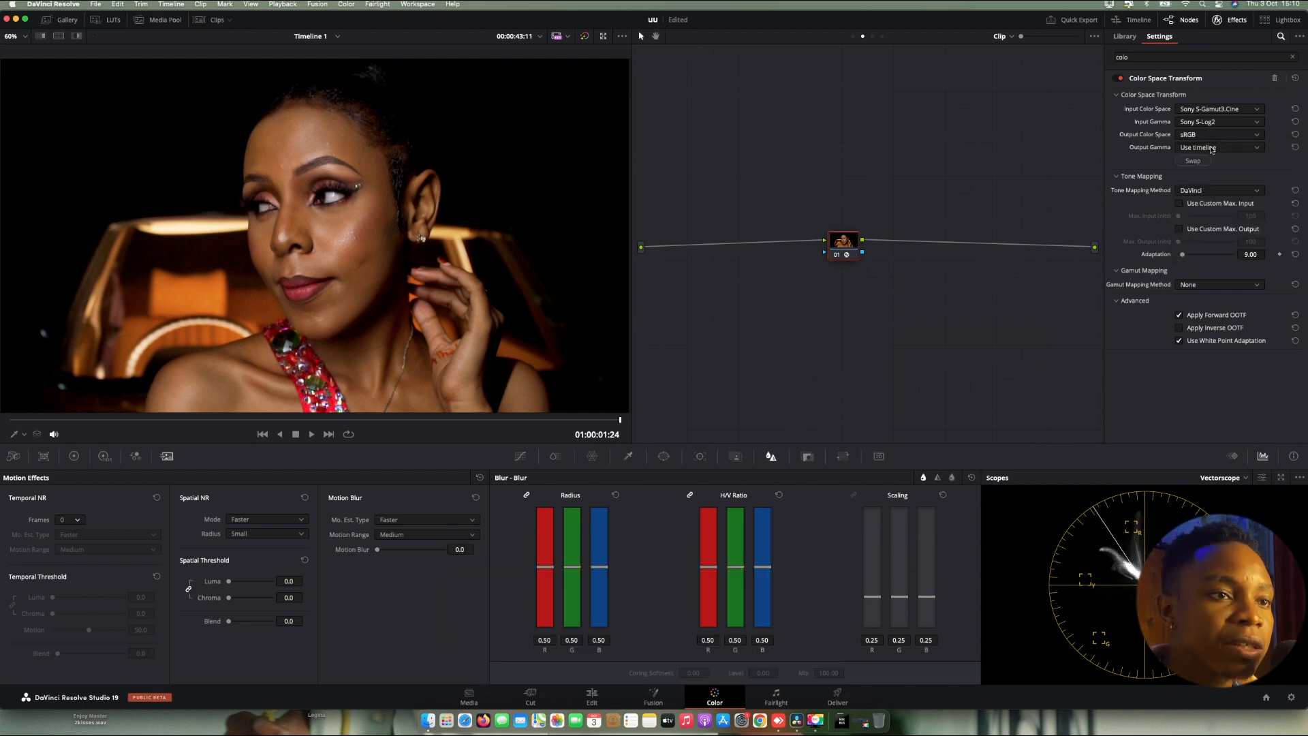
click(1212, 149)
scroll(1213, 218, down, 3)
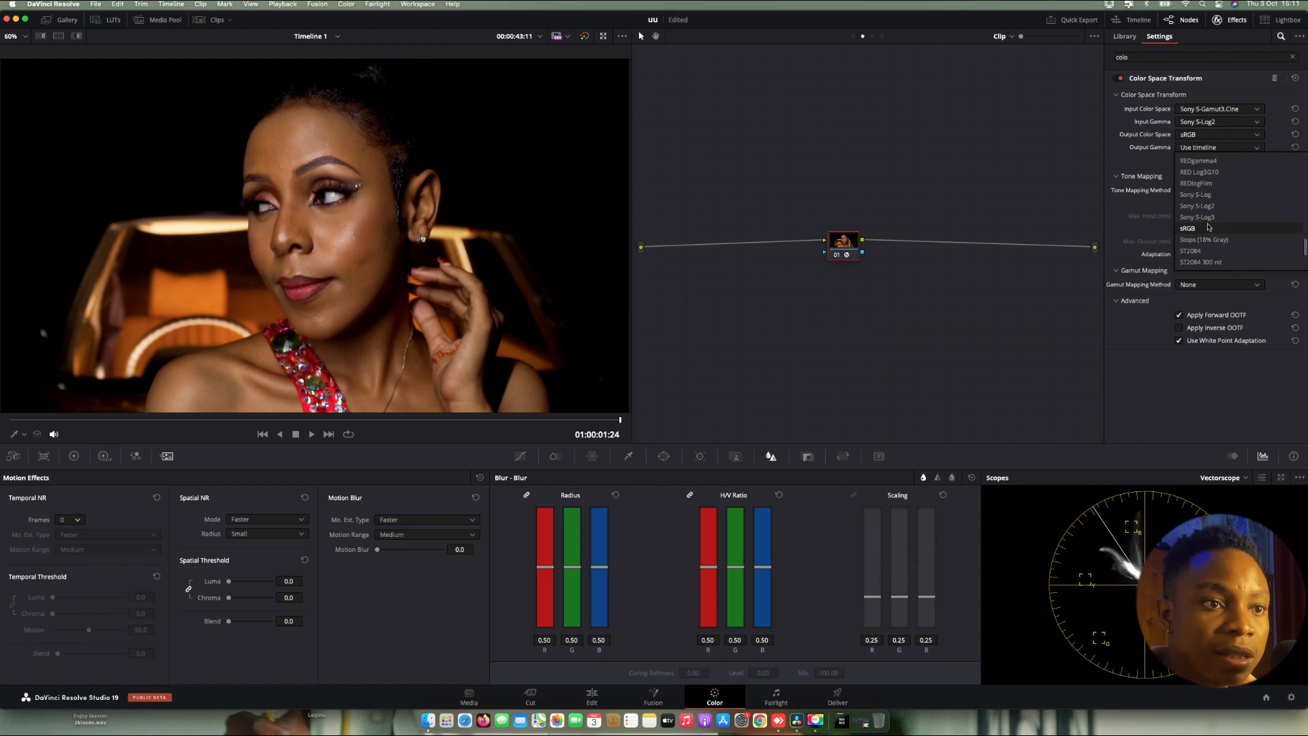
click(1208, 227)
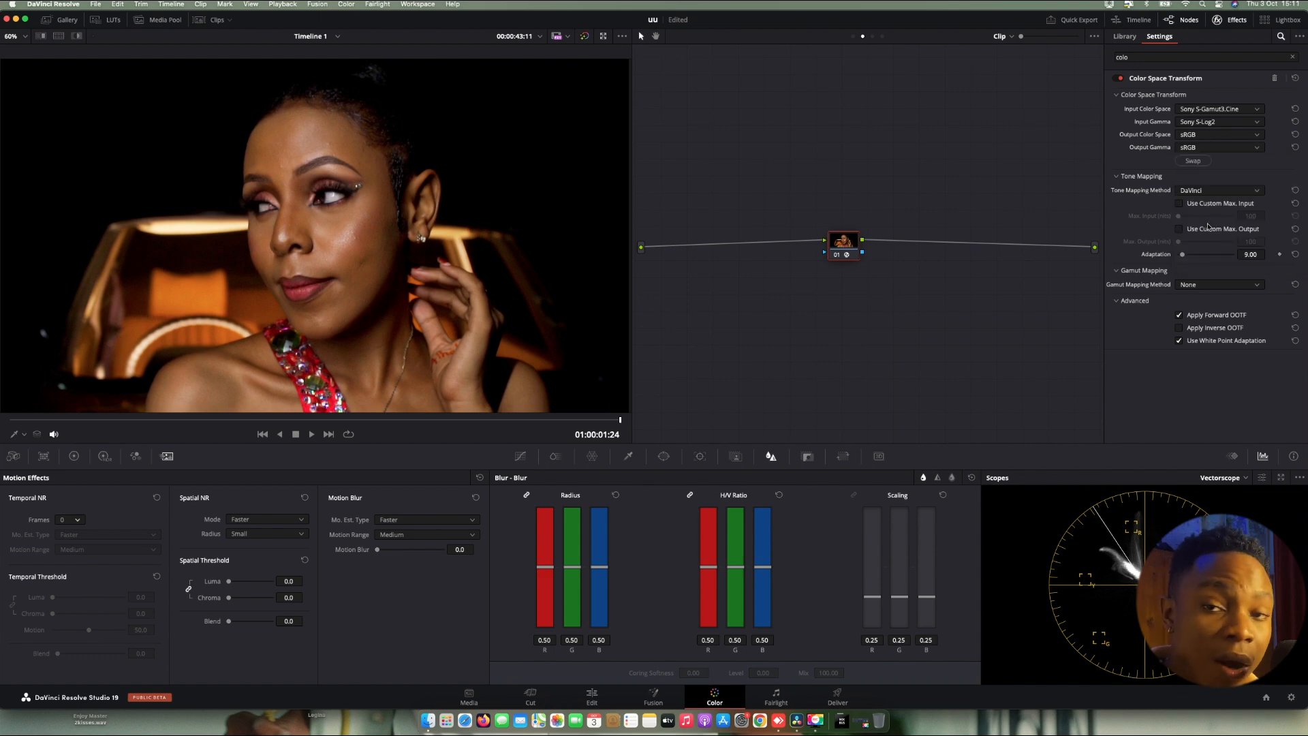
click(1218, 19)
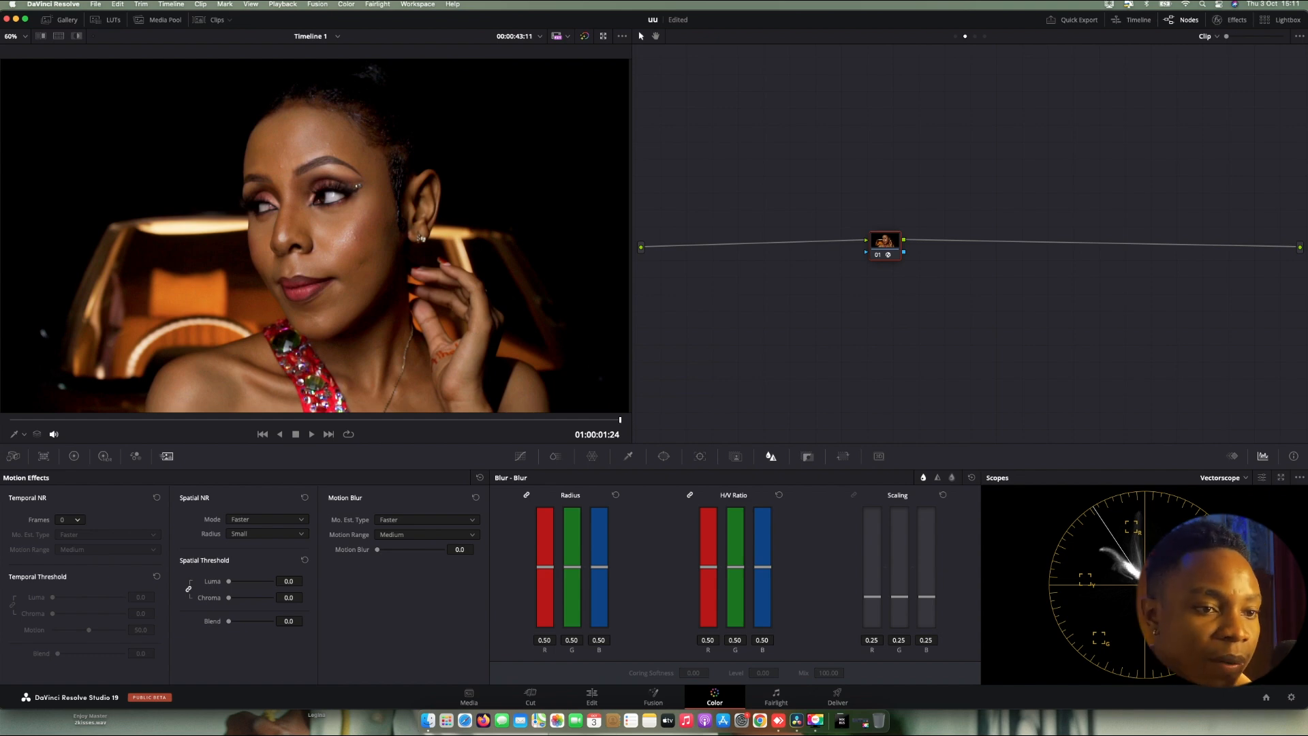
Step: Check the timeline and output colour space in the project's colour management settings without changing them
click(1289, 699)
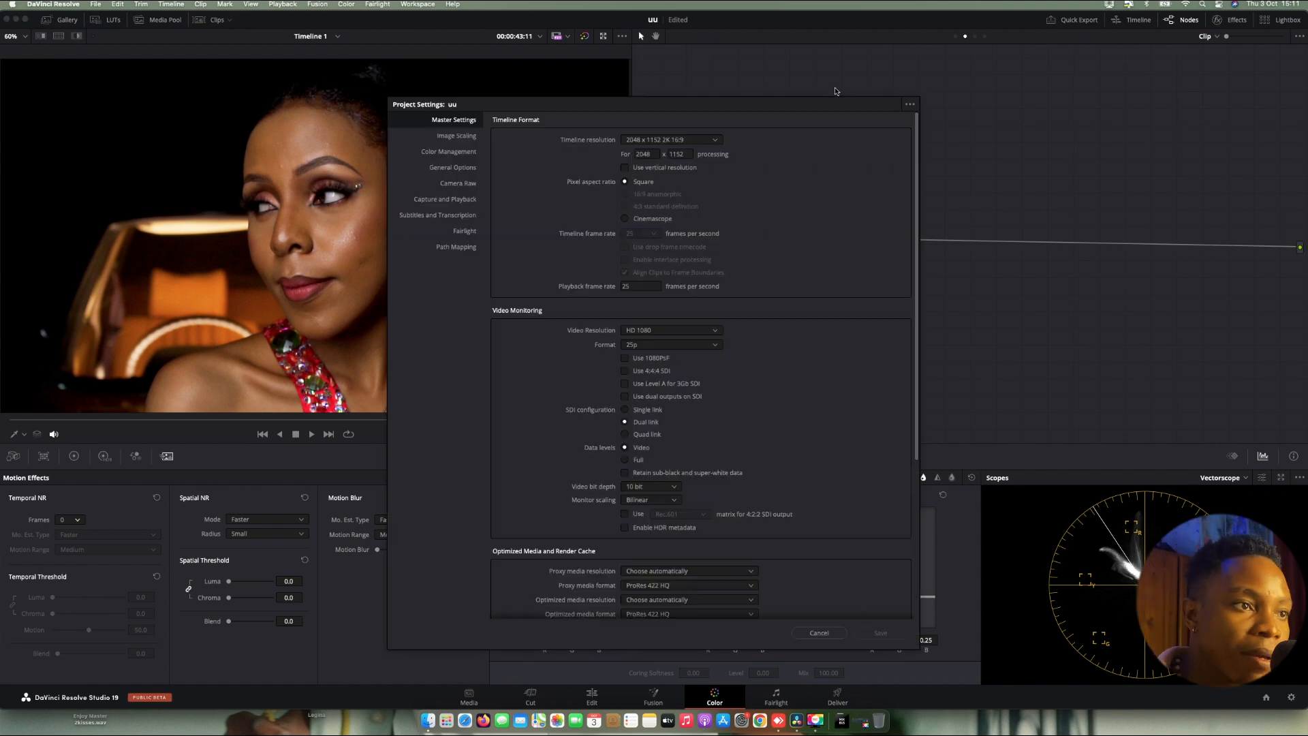
click(463, 151)
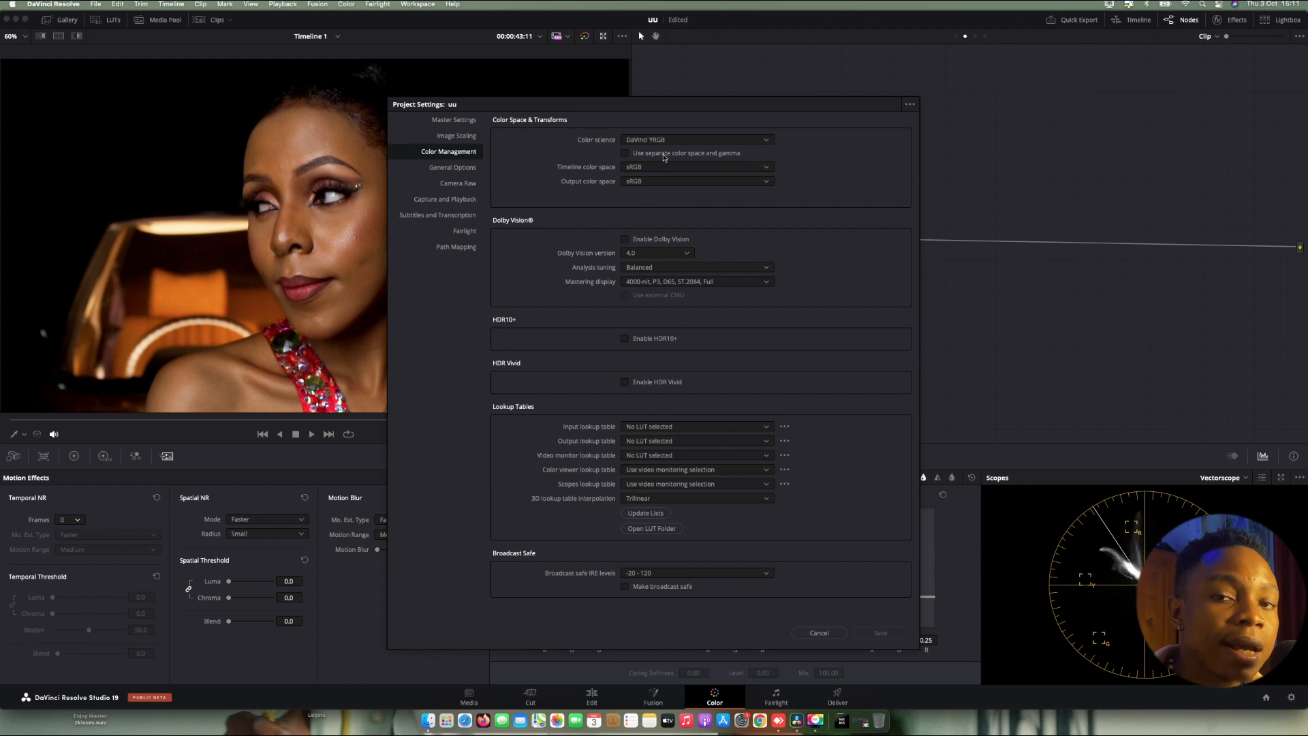
click(819, 633)
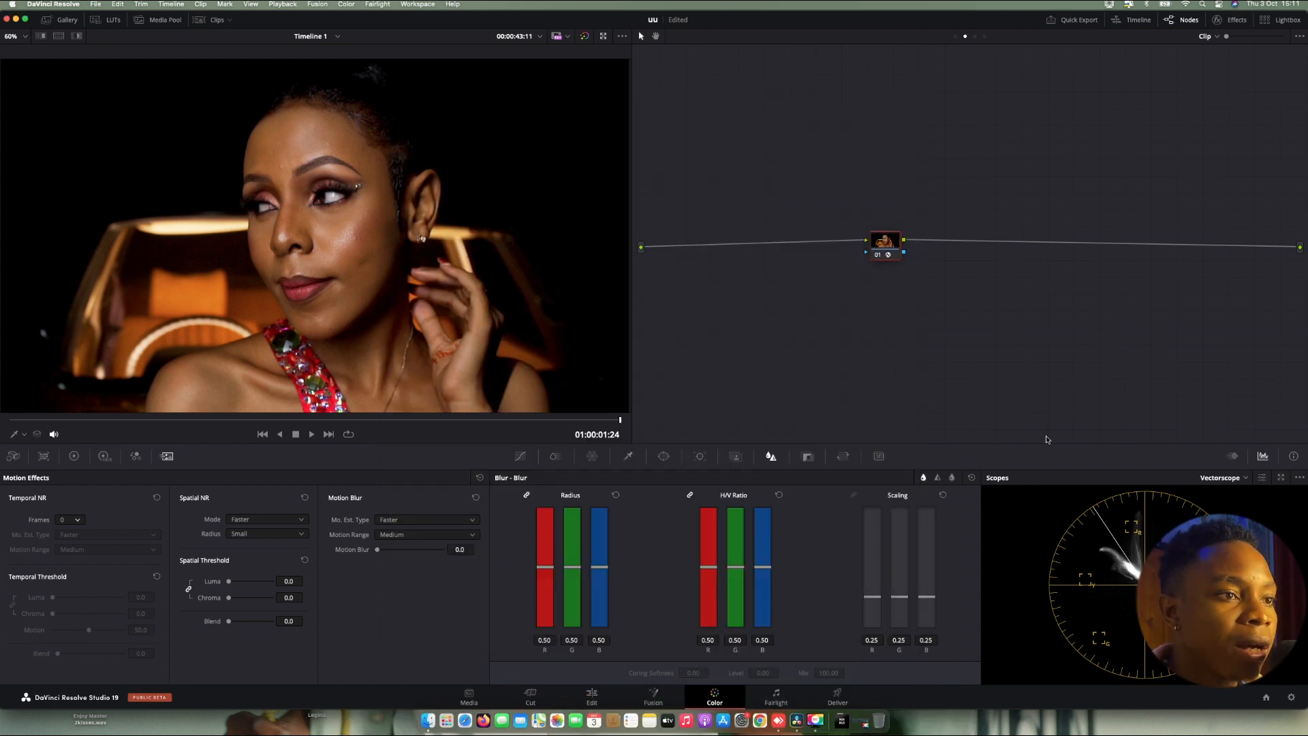
Step: Add a serial node before the Color Space Transform node and place it in the upper left of the node graph
drag(886, 255, 721, 118)
key(shift+s)
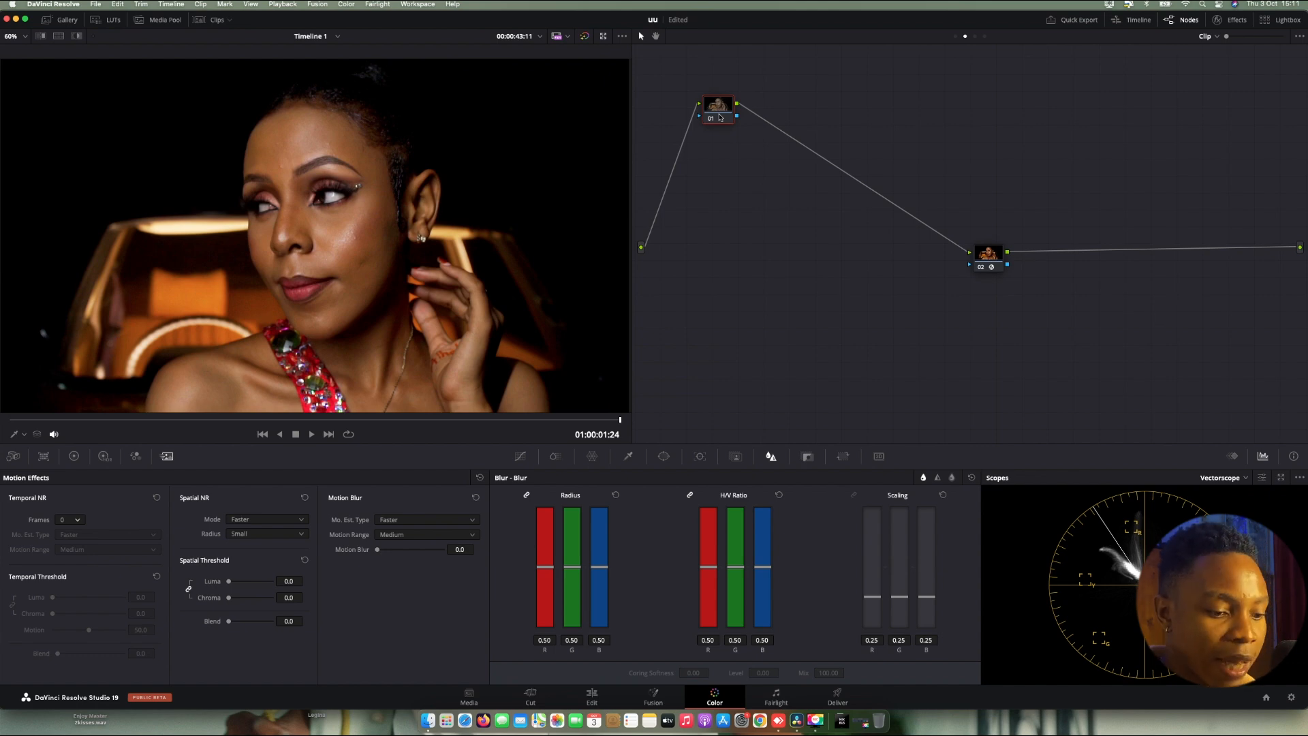
Step: View the graded image full screen to examine the skin tone, and return to the normal layout
key(super+f)
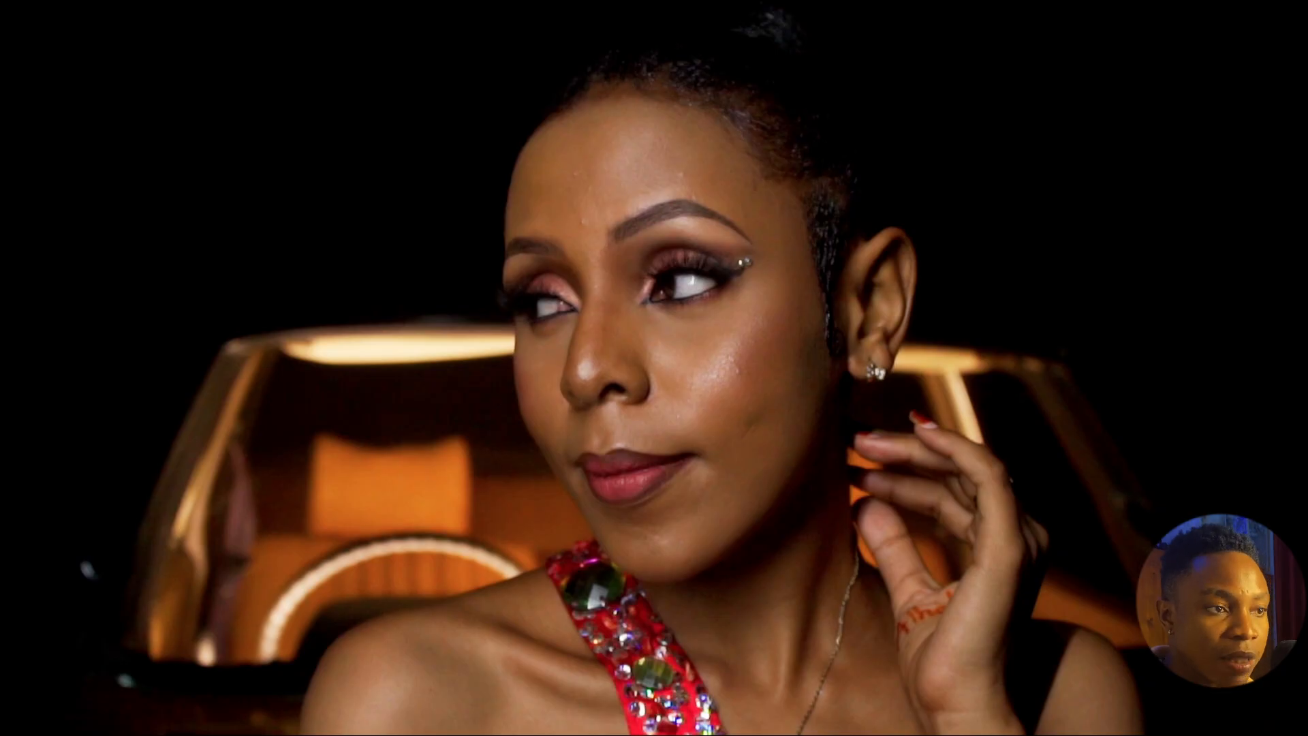
key(super+f)
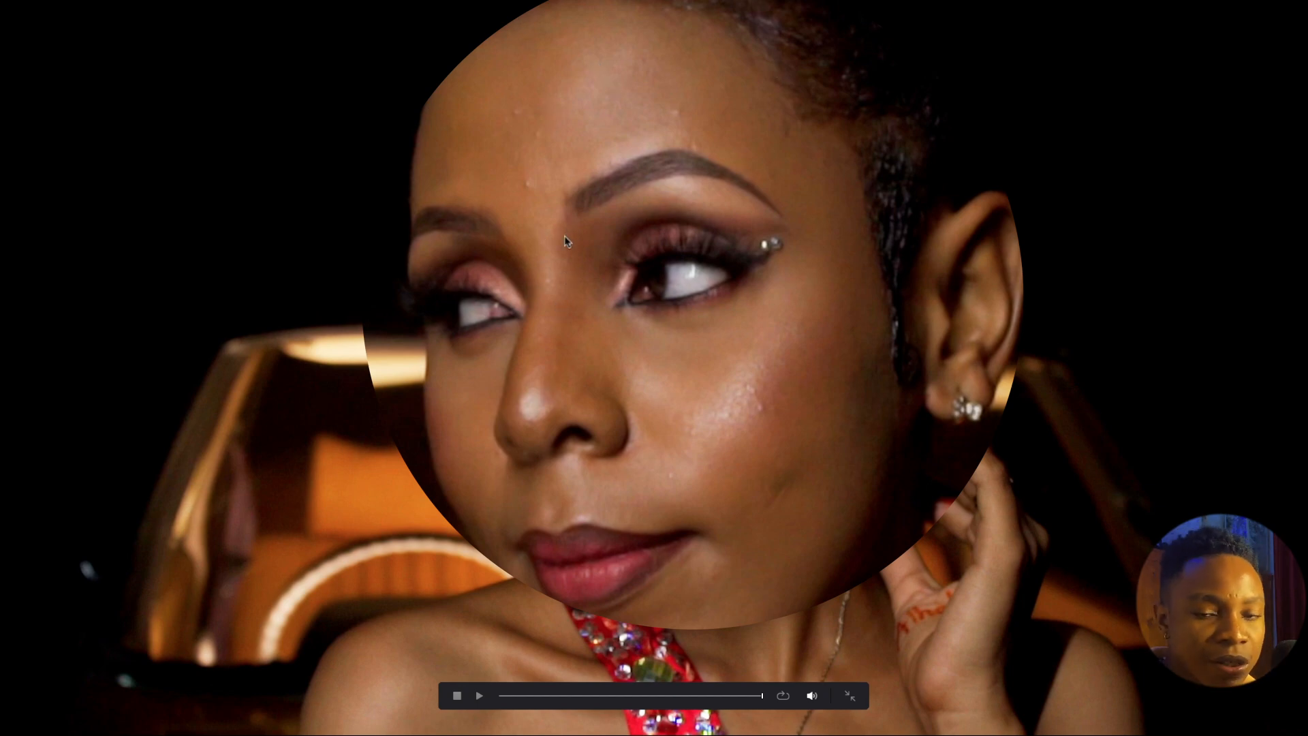
key(Escape)
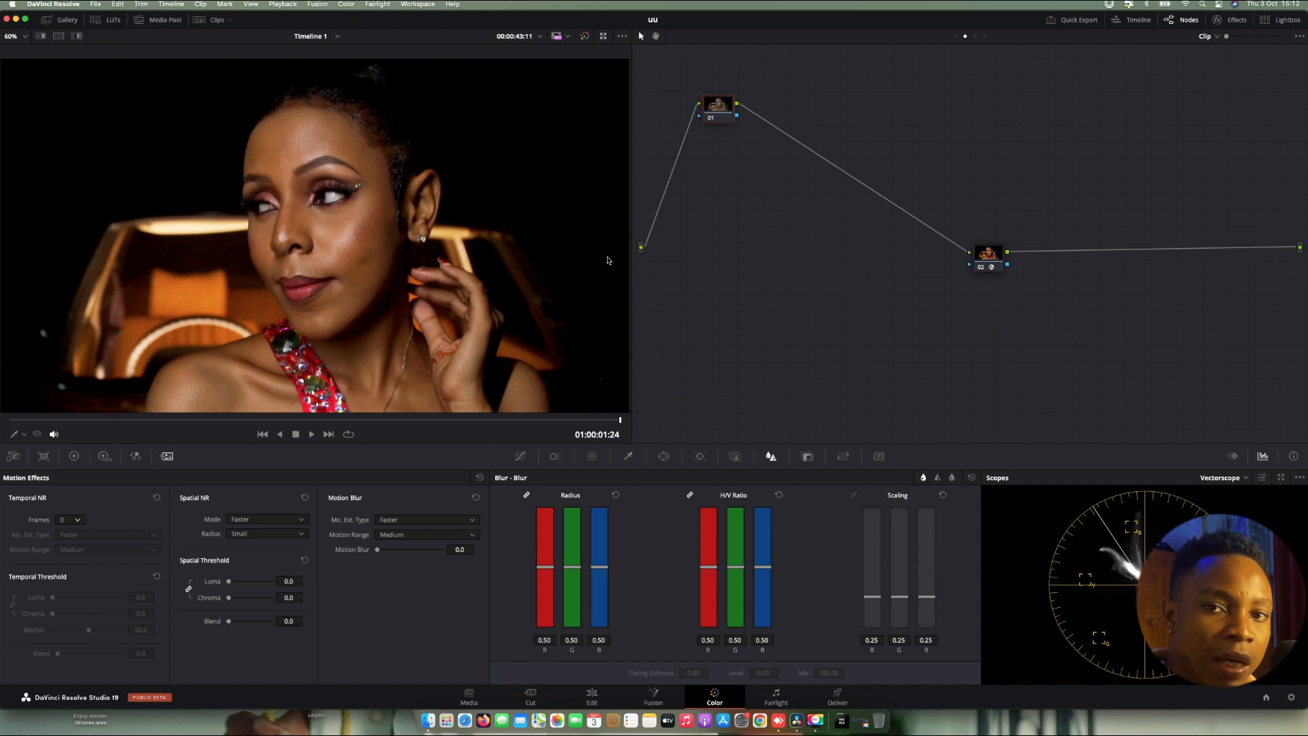
Step: Enlarge the vectorscope in a floating window and switch its skin tone indicator off and back on to compare
click(1281, 476)
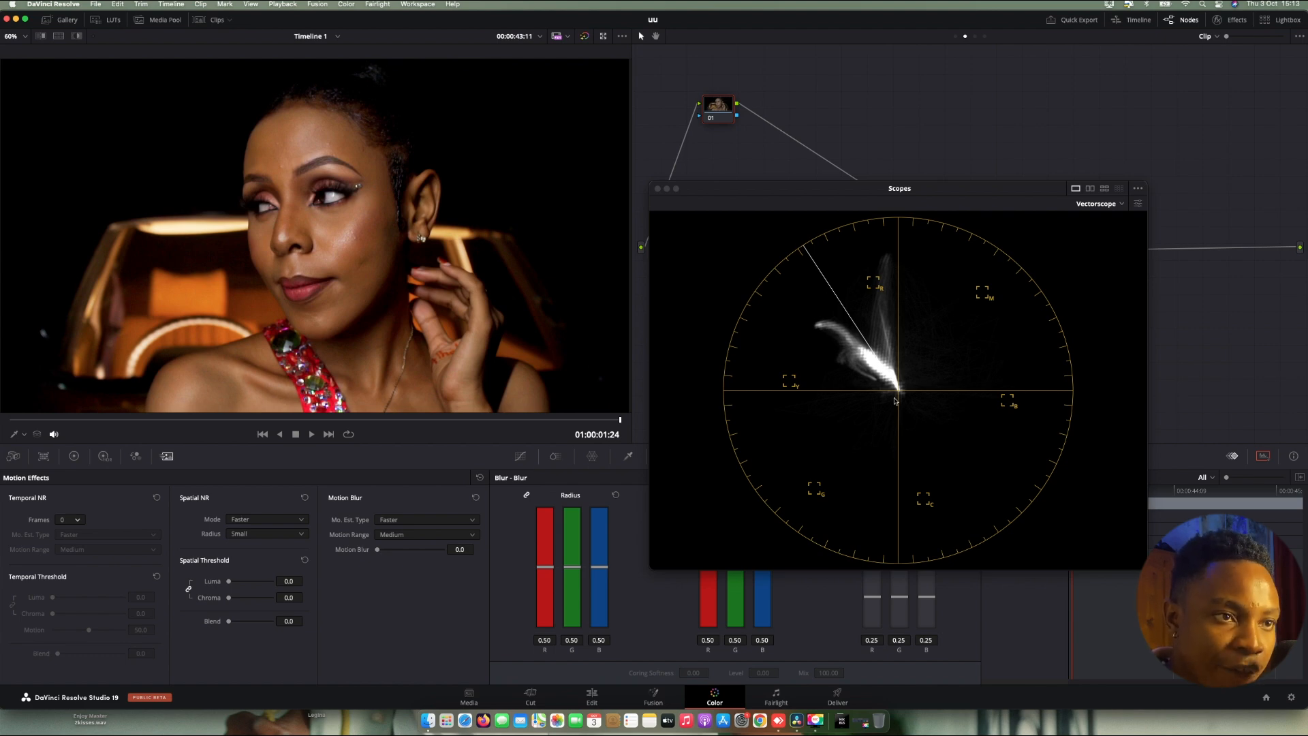
click(1138, 204)
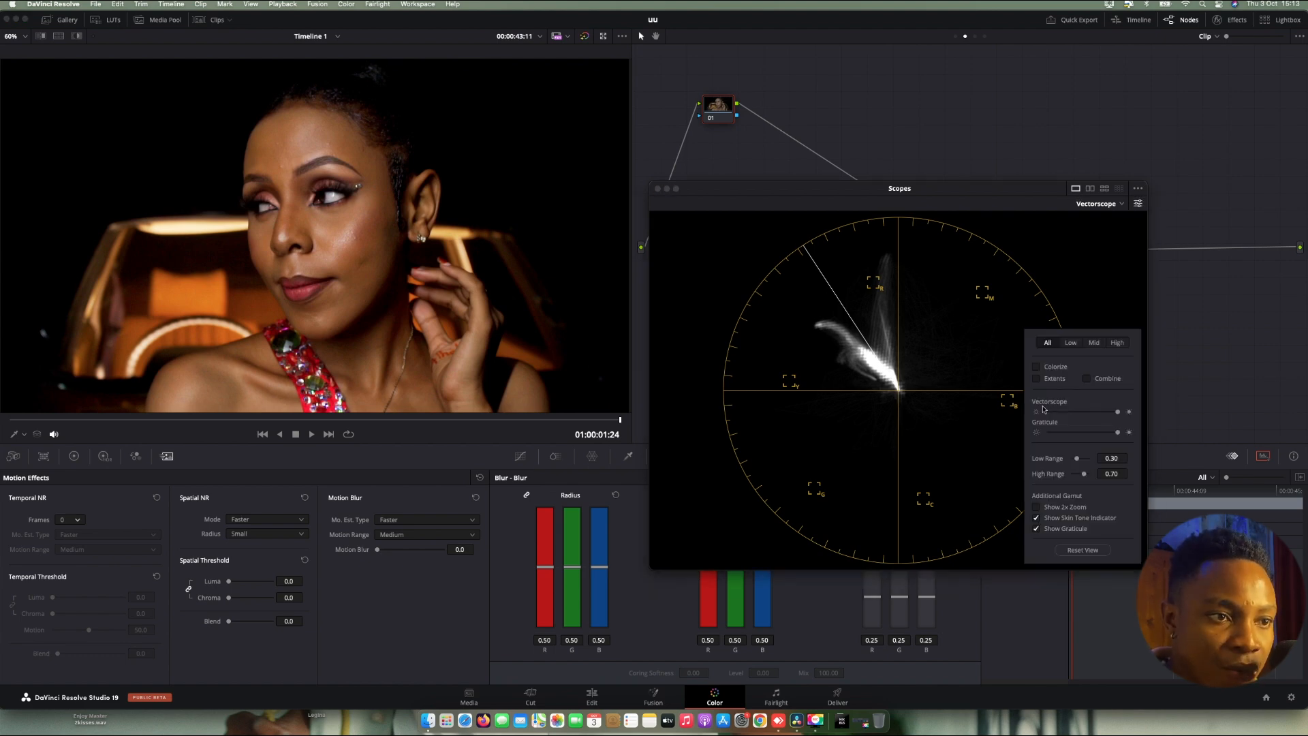
click(1036, 519)
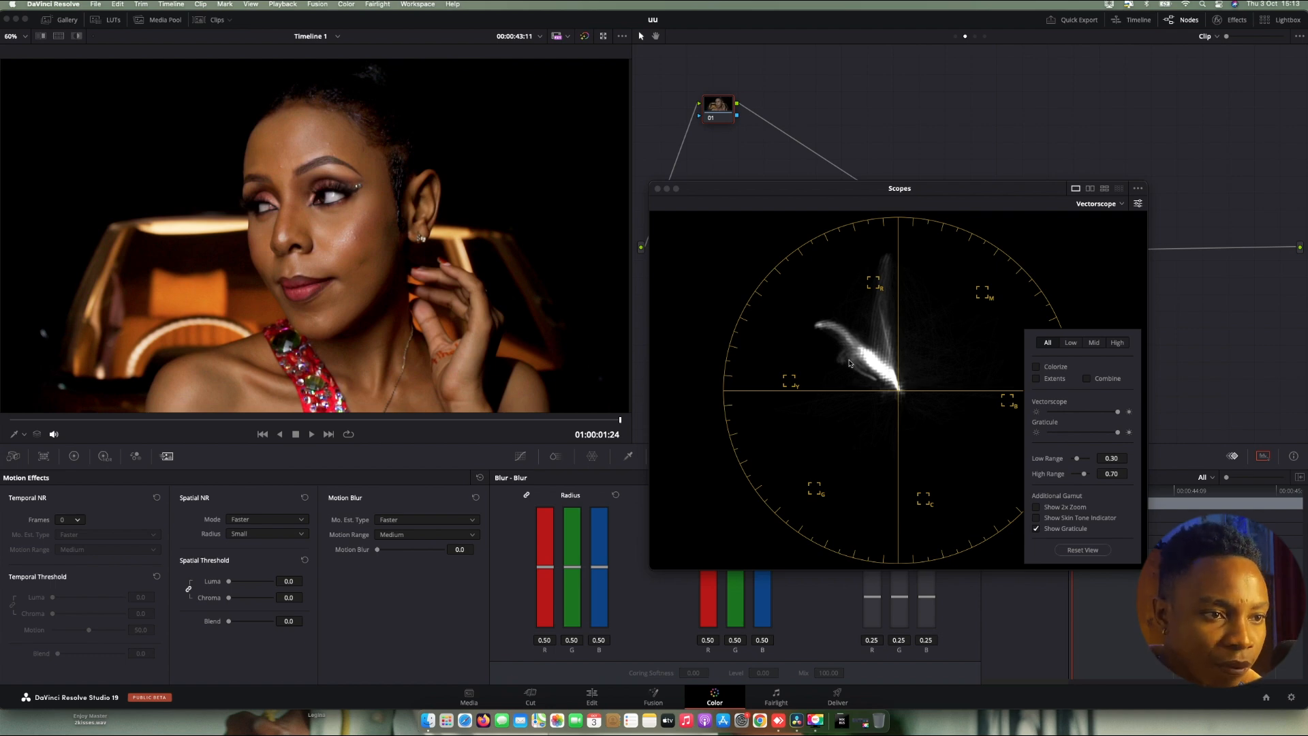
click(1037, 518)
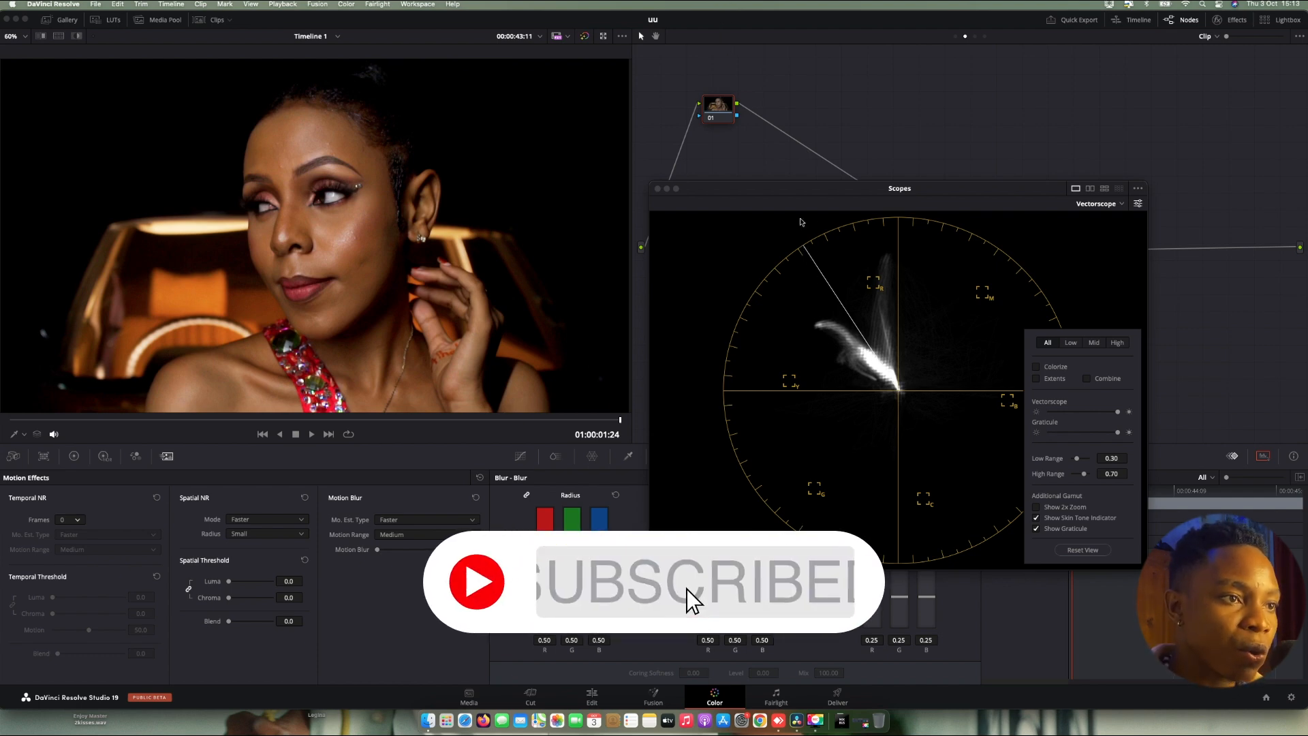
Step: Try Hue Vs Hue rotations of 21.28, -33.93, -14.38 and -73.04 on a sampled skin hue, and reset node 01's grade
drag(812, 193, 1014, 158)
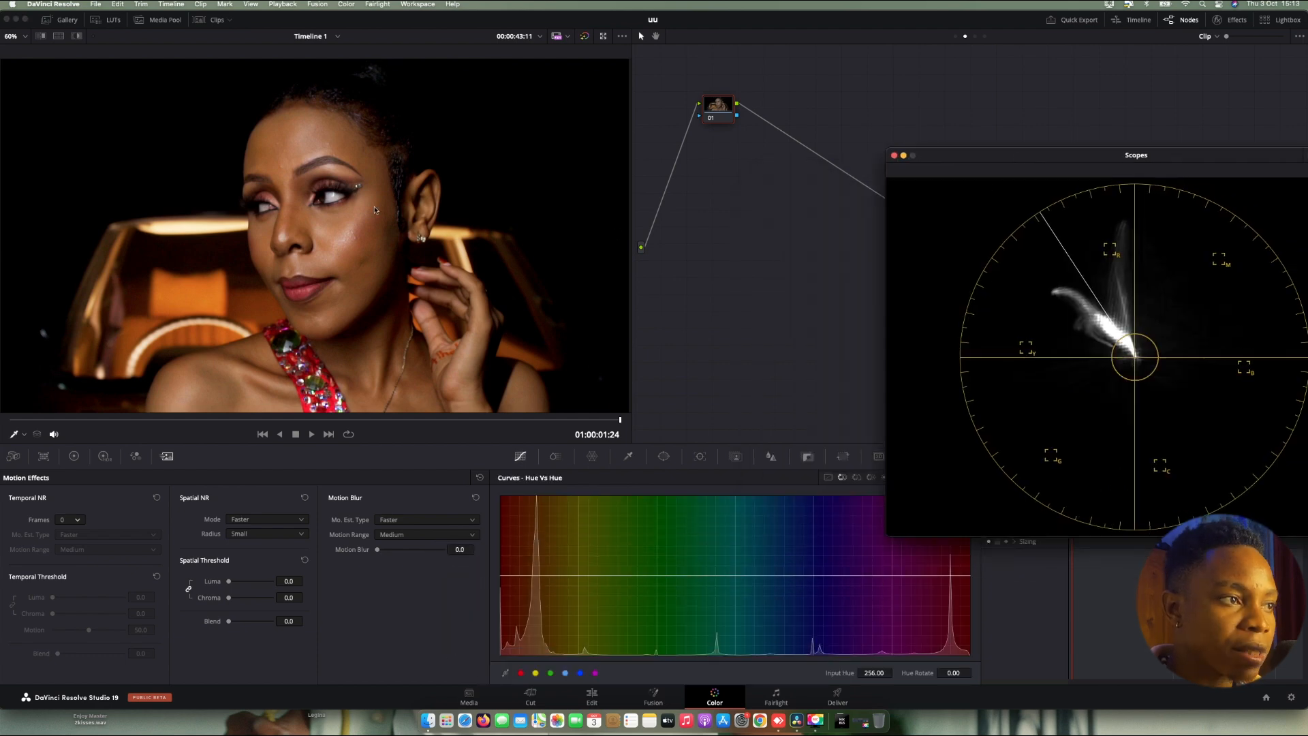
click(398, 194)
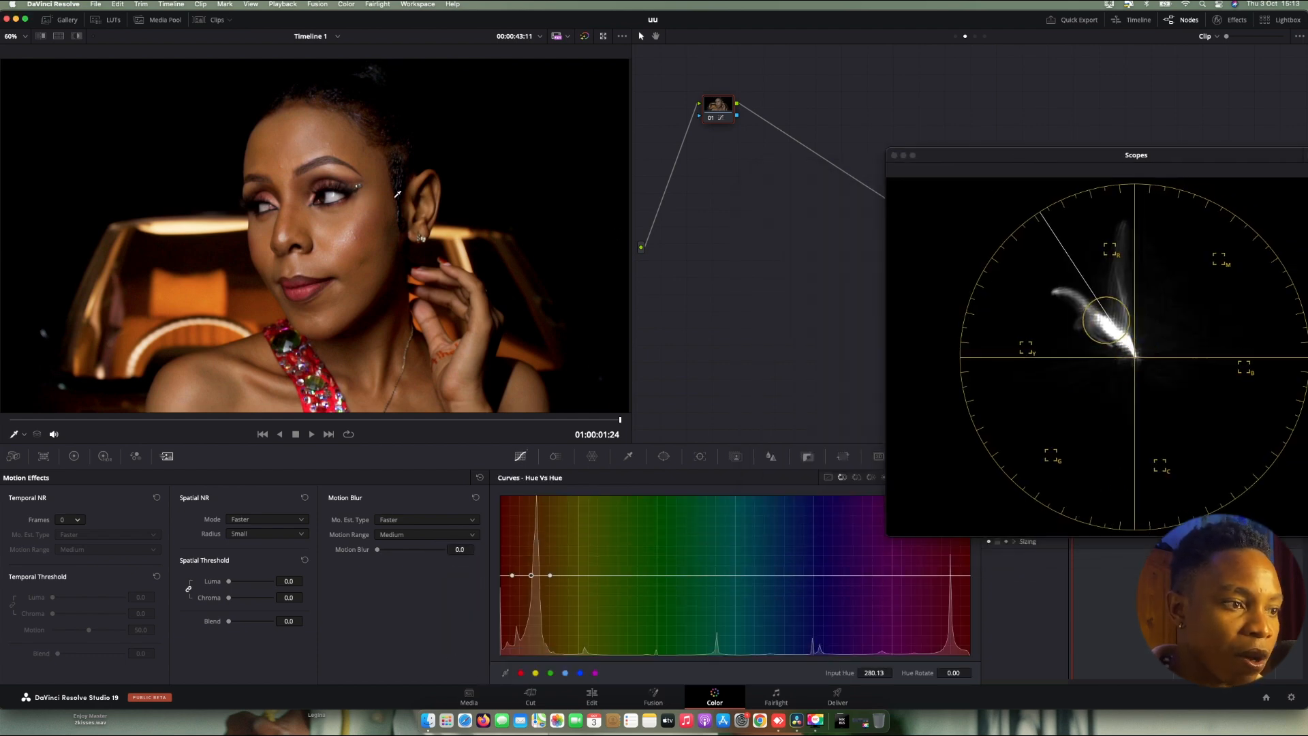
drag(531, 575, 533, 568)
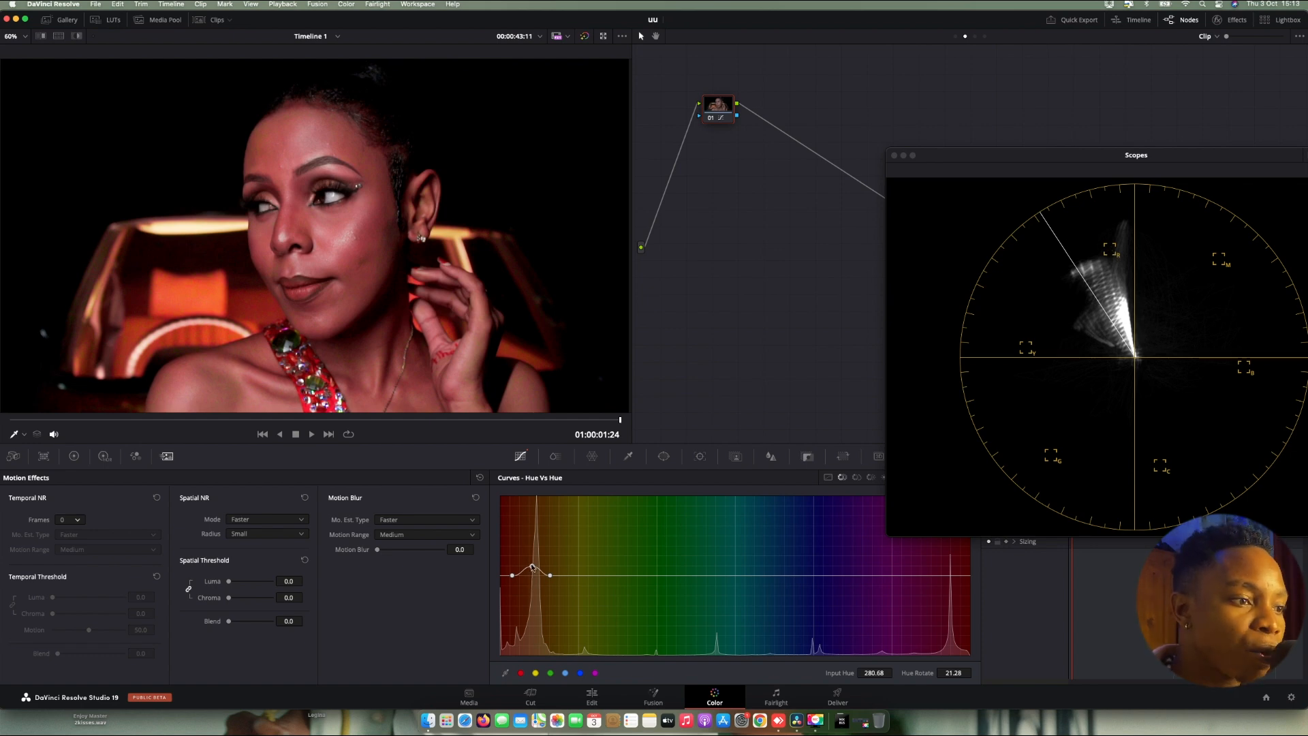
drag(533, 579, 530, 593)
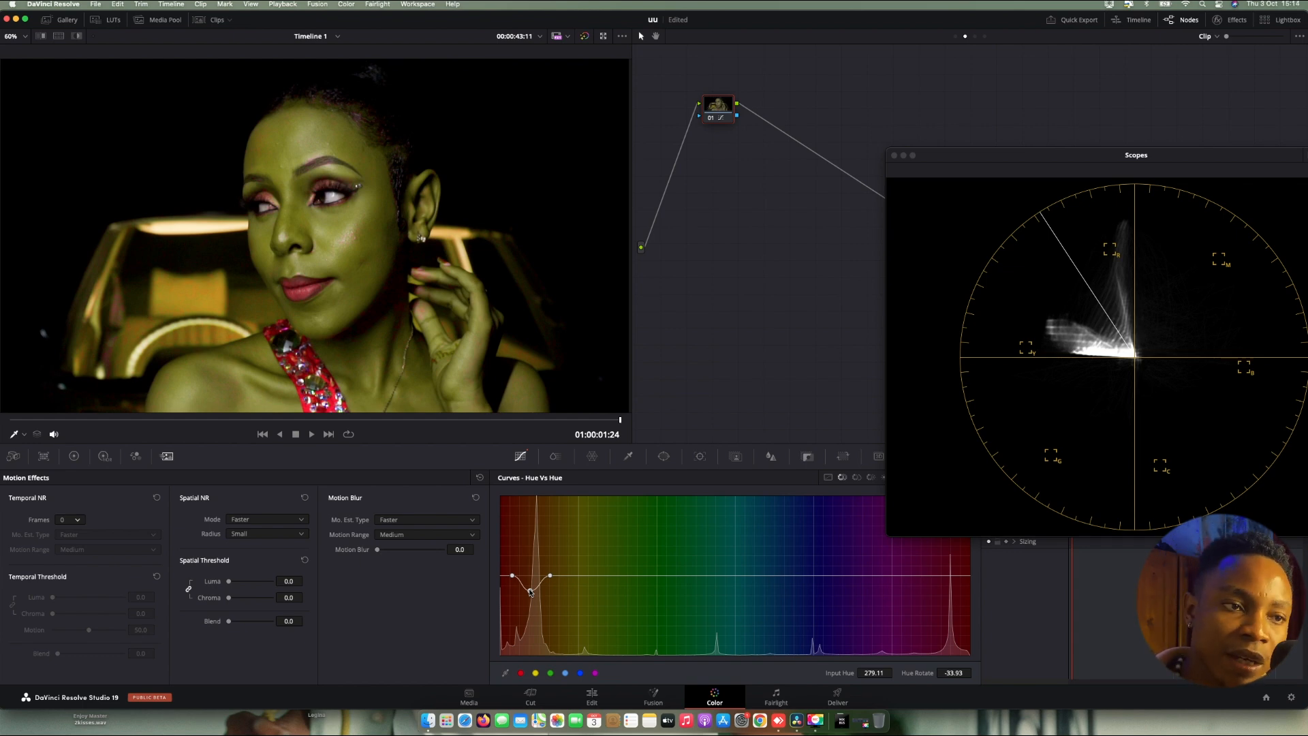
drag(530, 592, 529, 581)
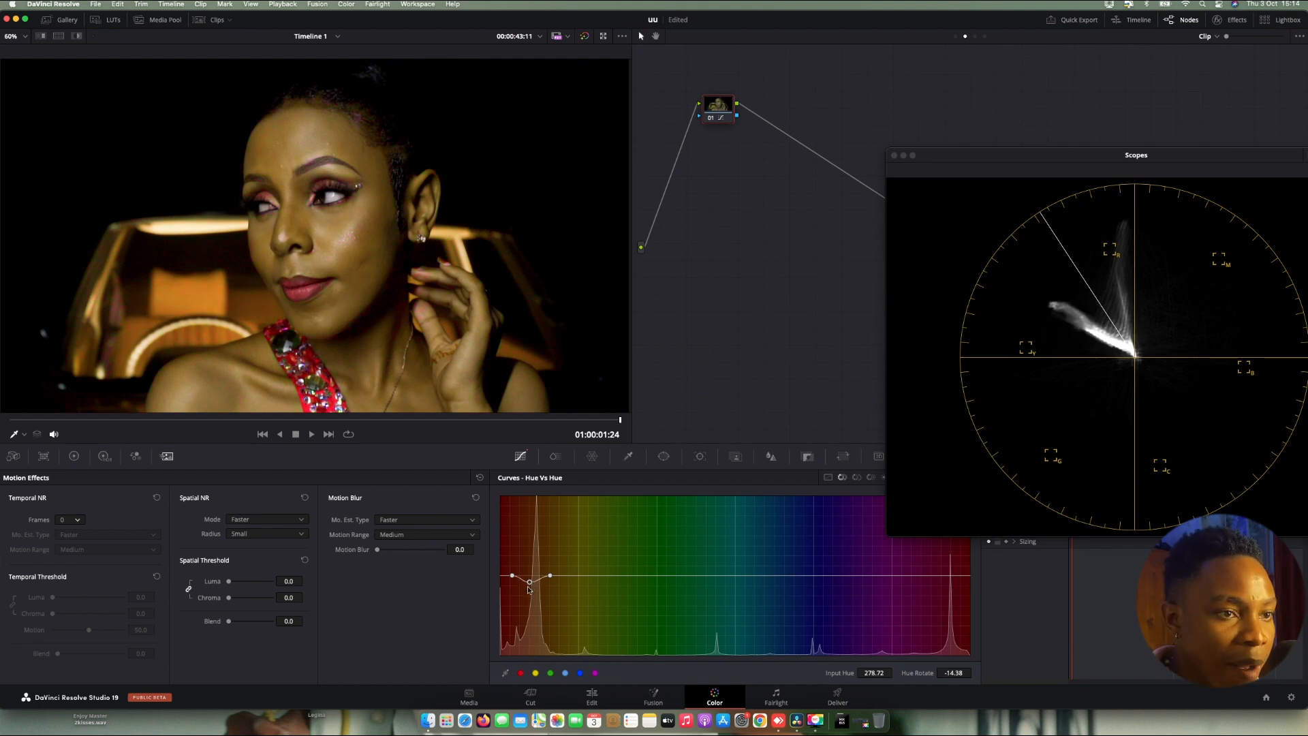
drag(529, 581, 532, 611)
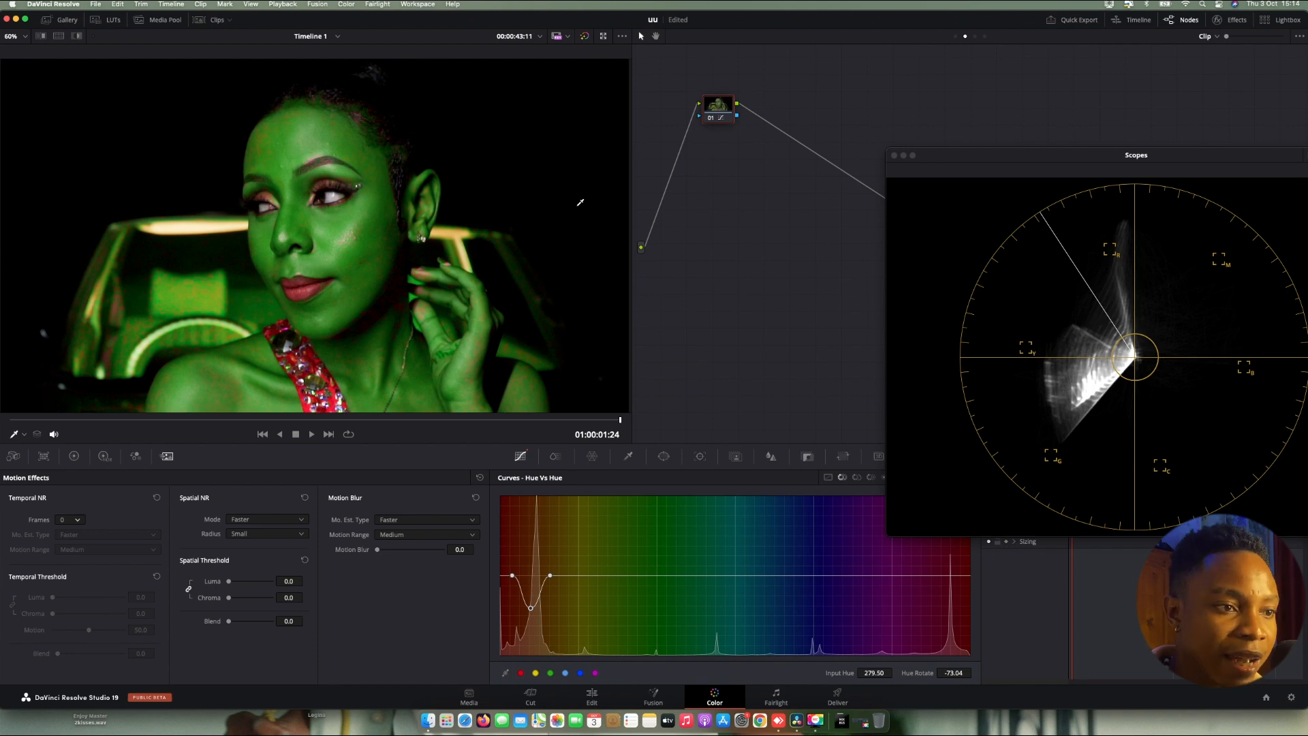
right_click(717, 117)
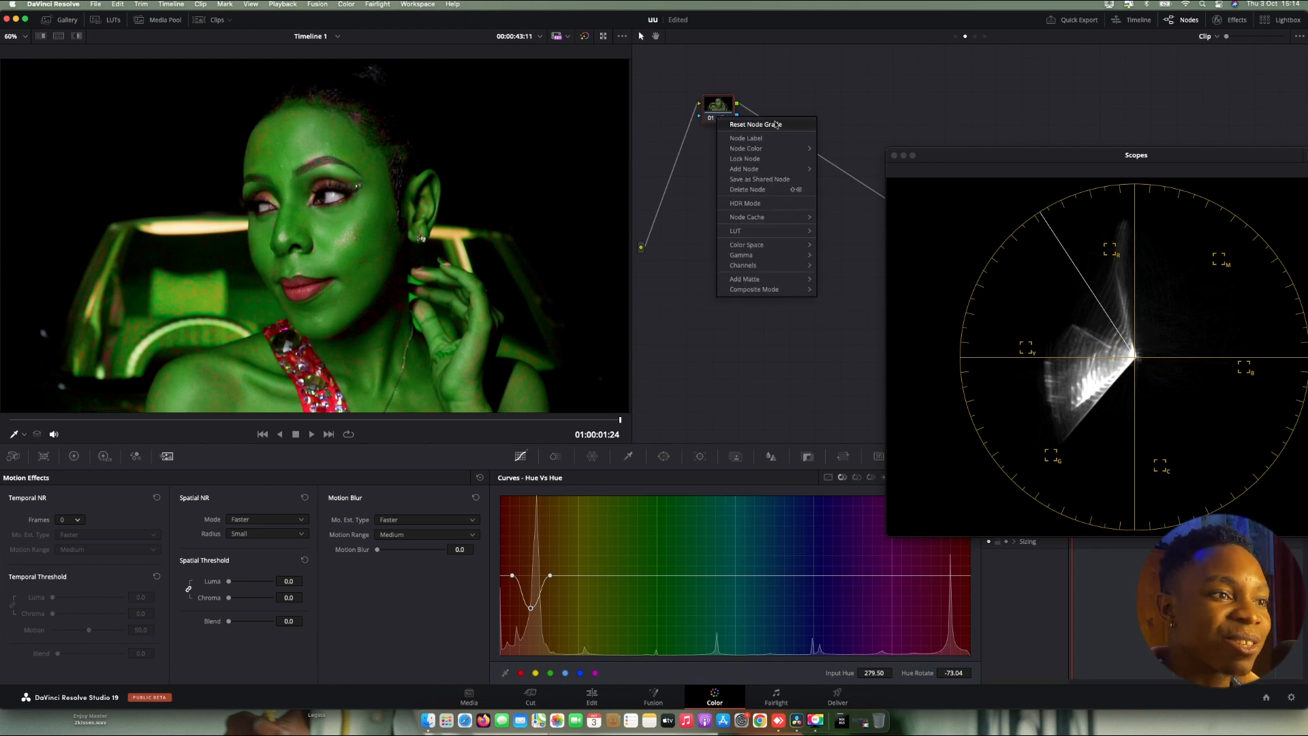
click(776, 124)
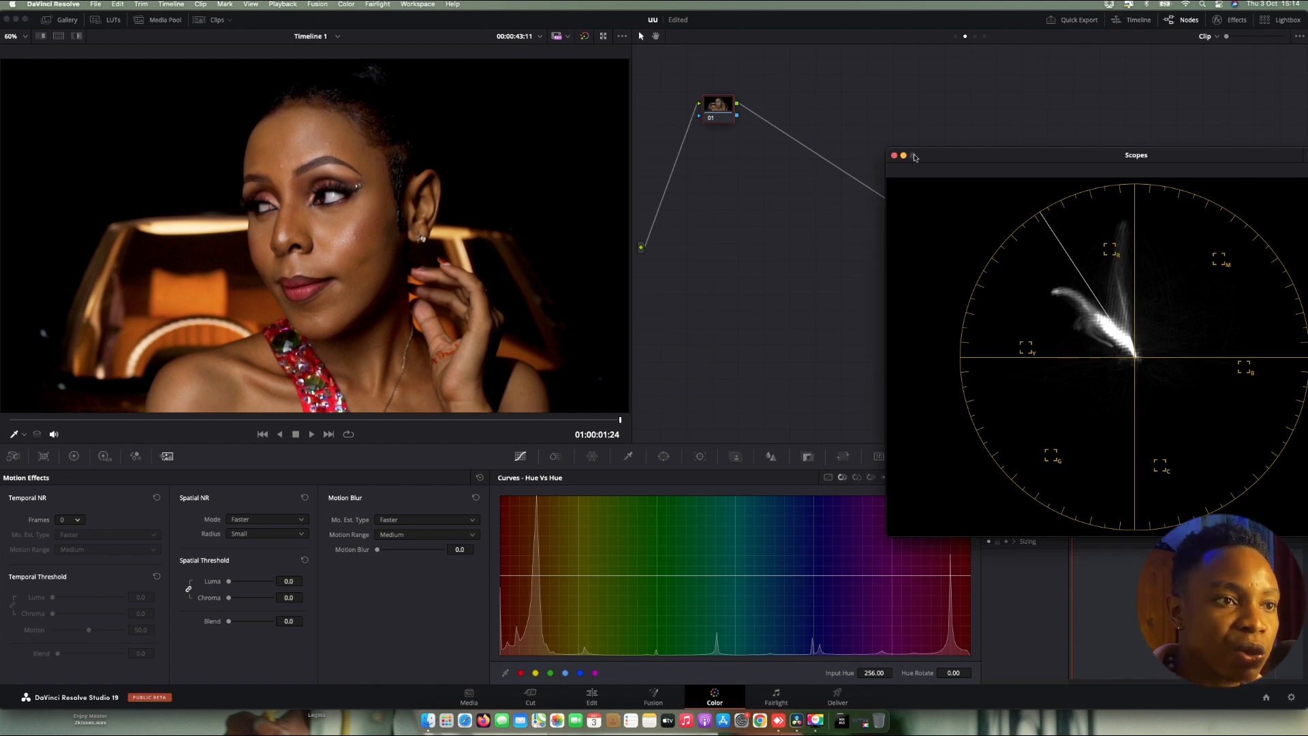
Step: Move the Scopes window fully into view to examine the skin tone on the vectorscope, and show the image full screen
drag(1071, 157, 915, 154)
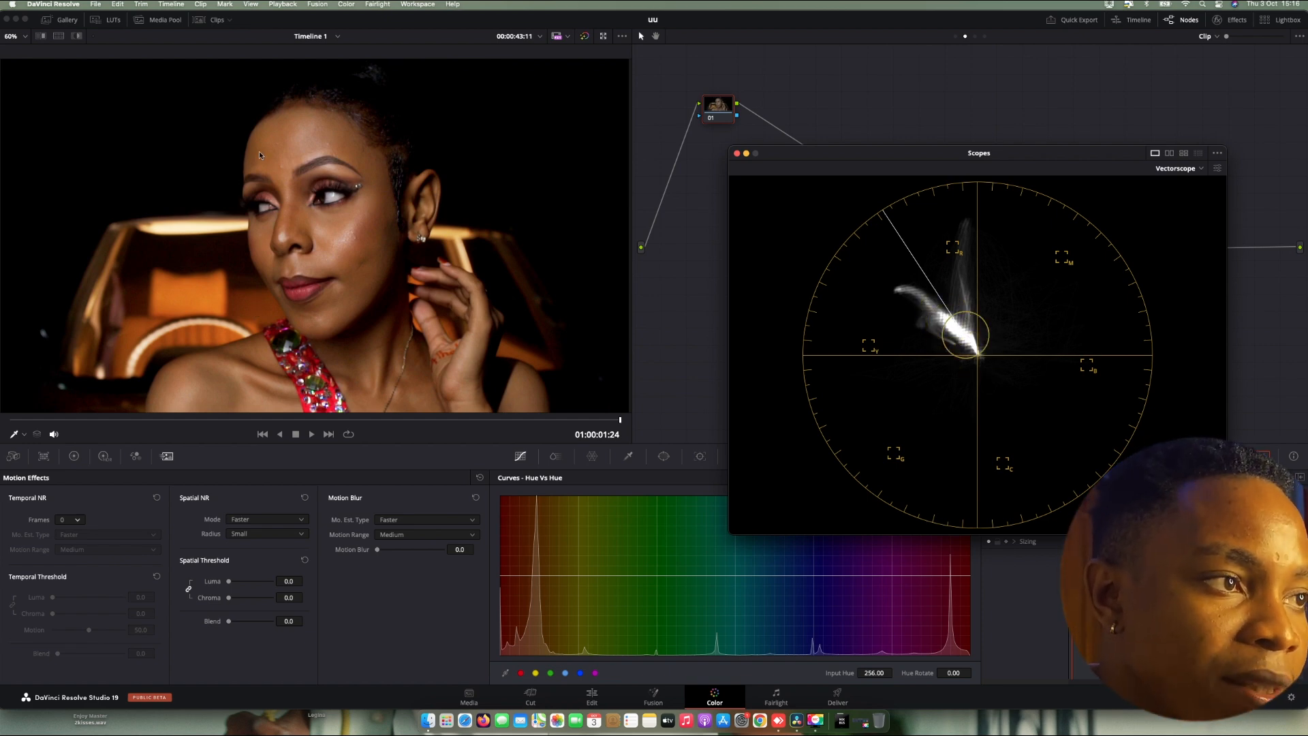
key(super+f)
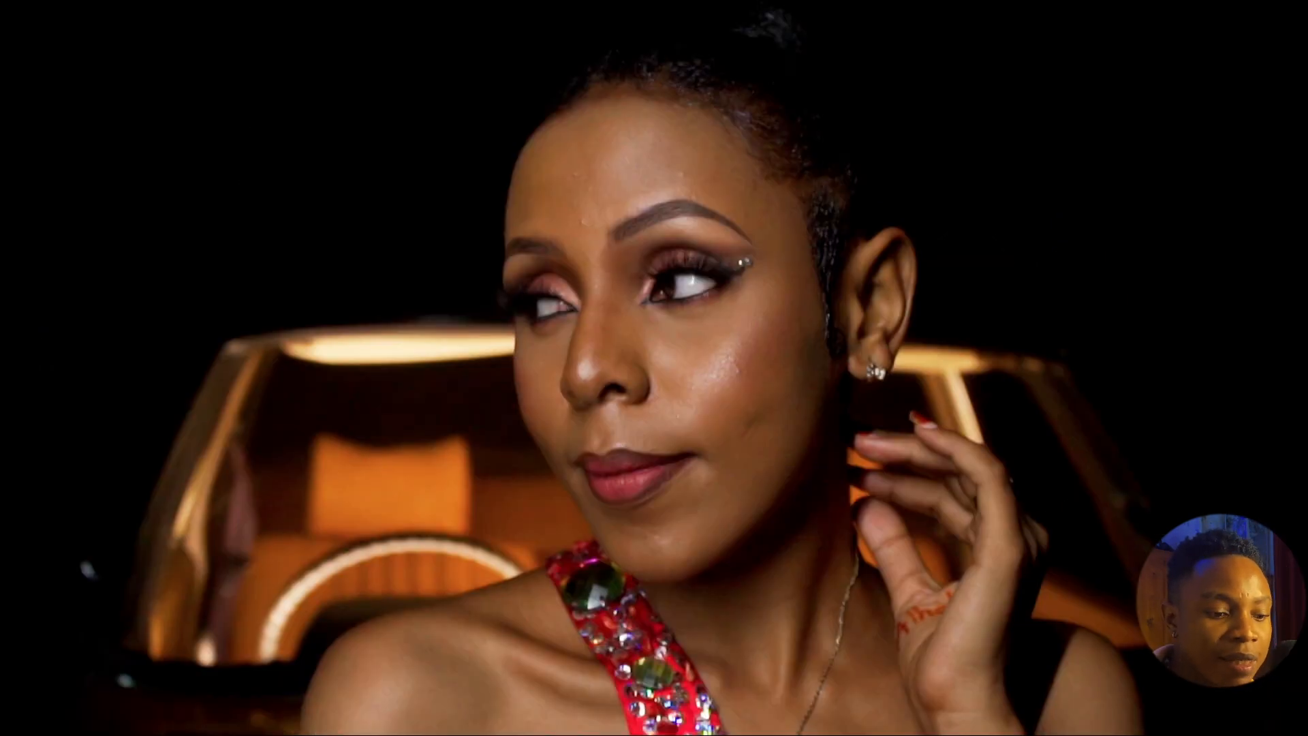
Step: Try a Hue Rotate of 5.18 at input hue 281.85 on node 01's Hue Vs Hue curve, keeping the vectorscope in view
key(super+f)
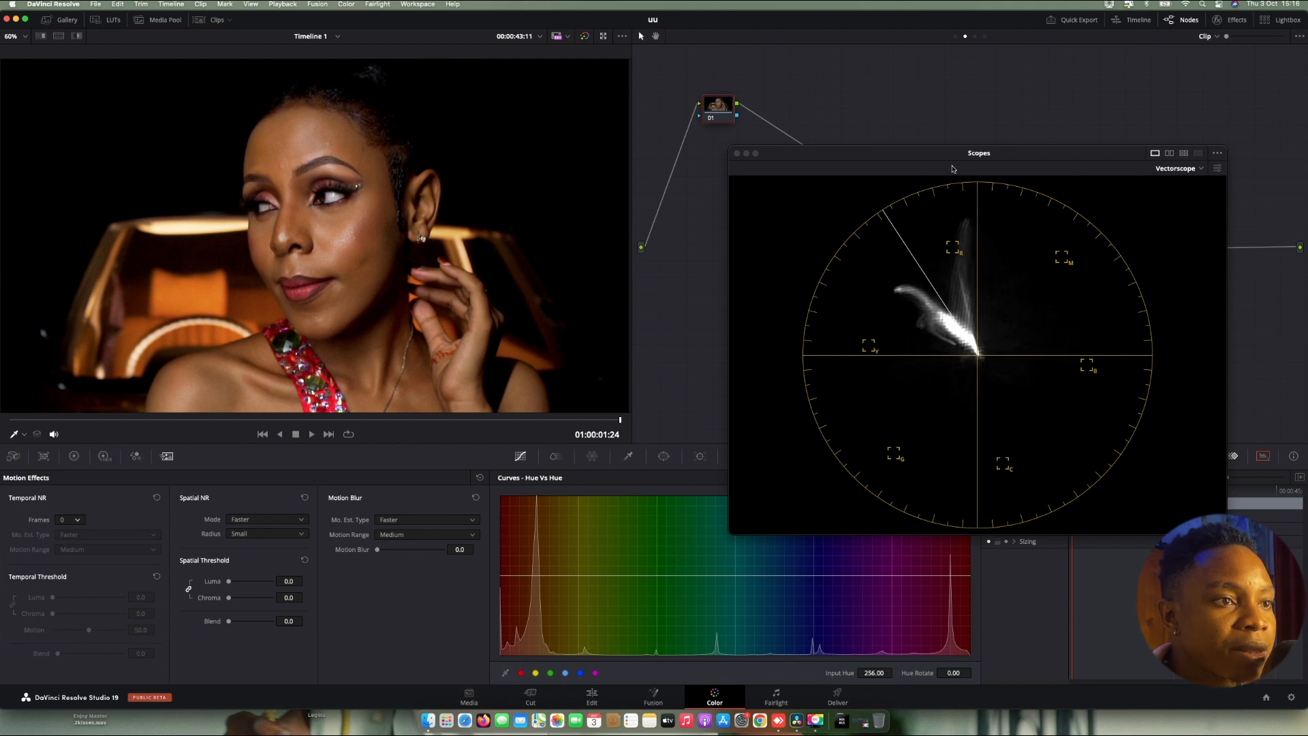
drag(927, 149, 1043, 164)
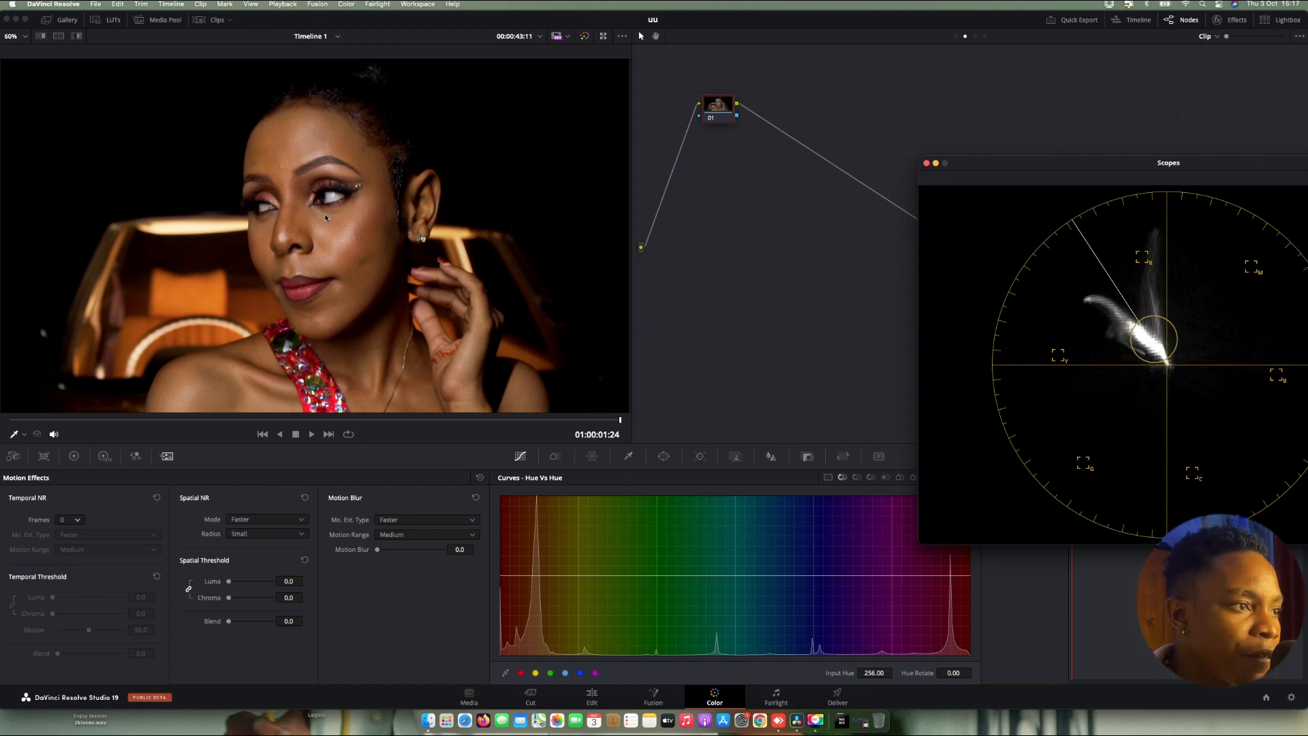
click(535, 576)
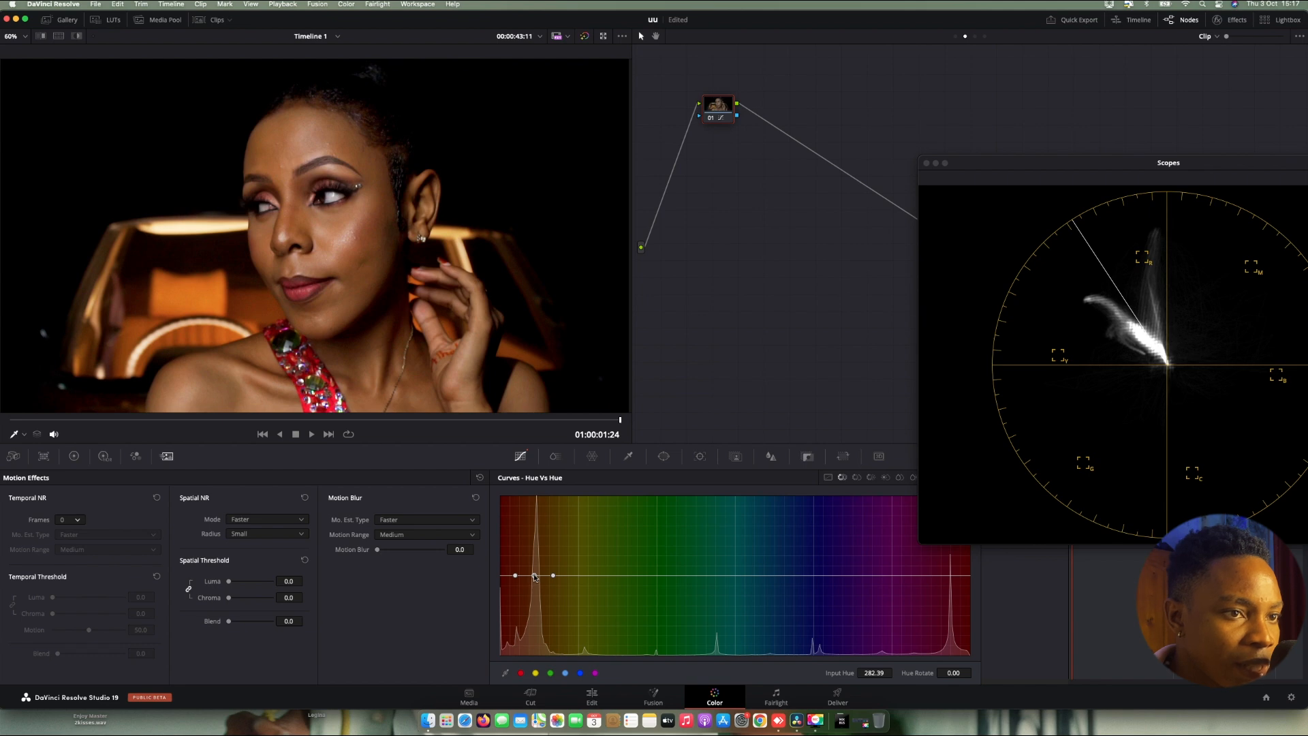
drag(535, 575, 535, 576)
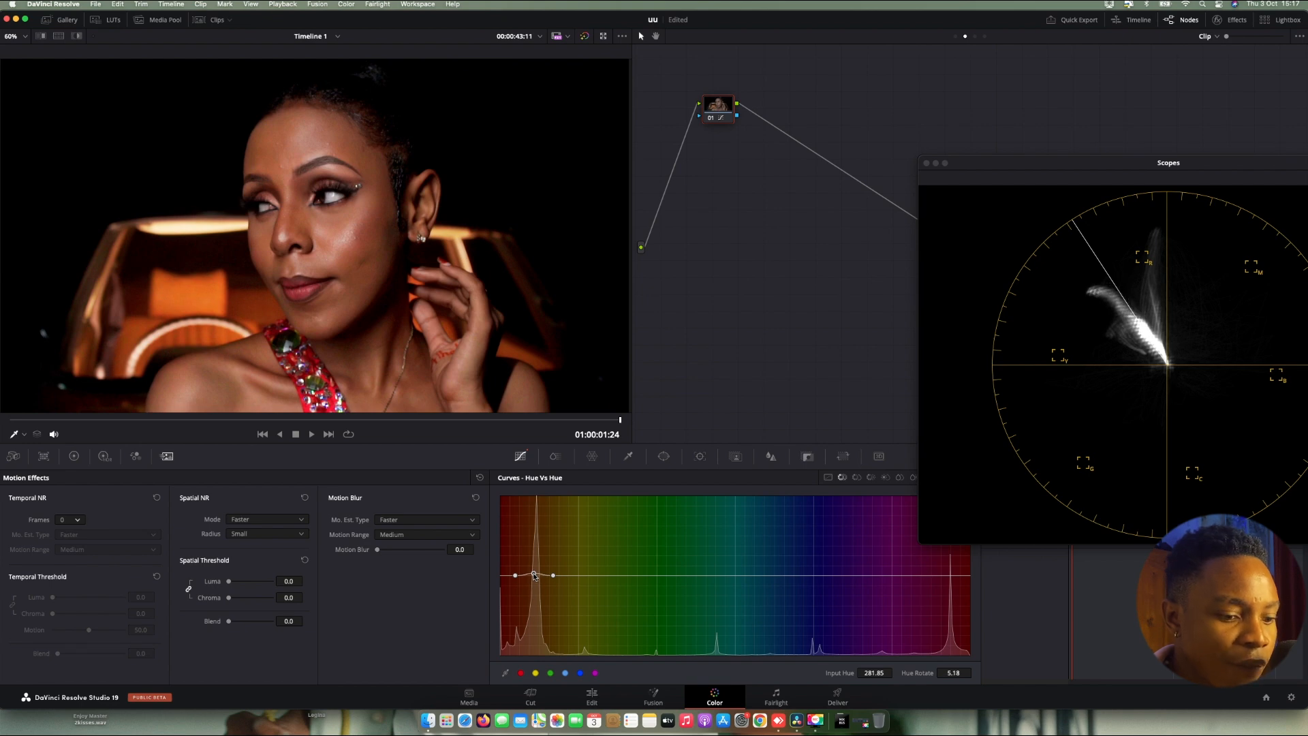
Step: Compare the hue-rotated skin tone with and without the grade at full screen, and return to the normal layout
key(super+f)
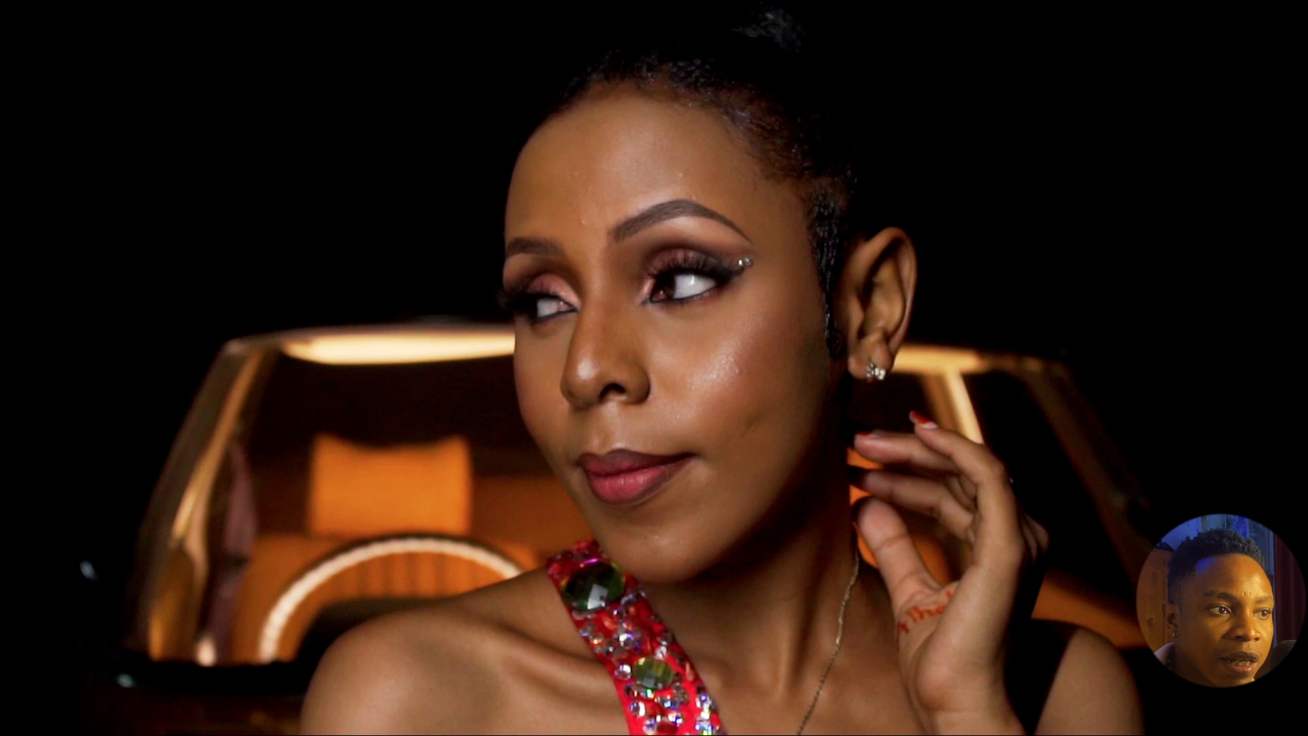
key(super+d)
key(super+f)
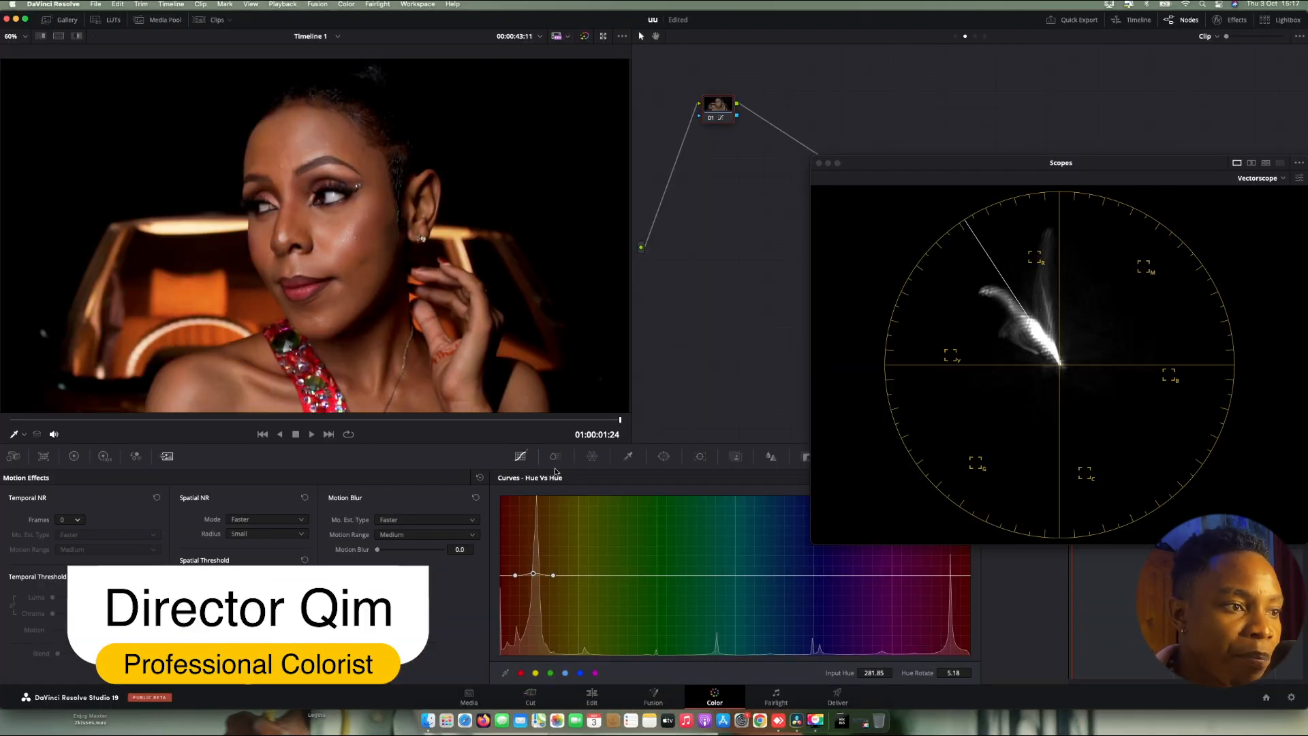
Step: Try lowering the Lum Gain to 0.53 at input hue 285.77 on the Hue Vs Lum curve
drag(957, 164, 1157, 162)
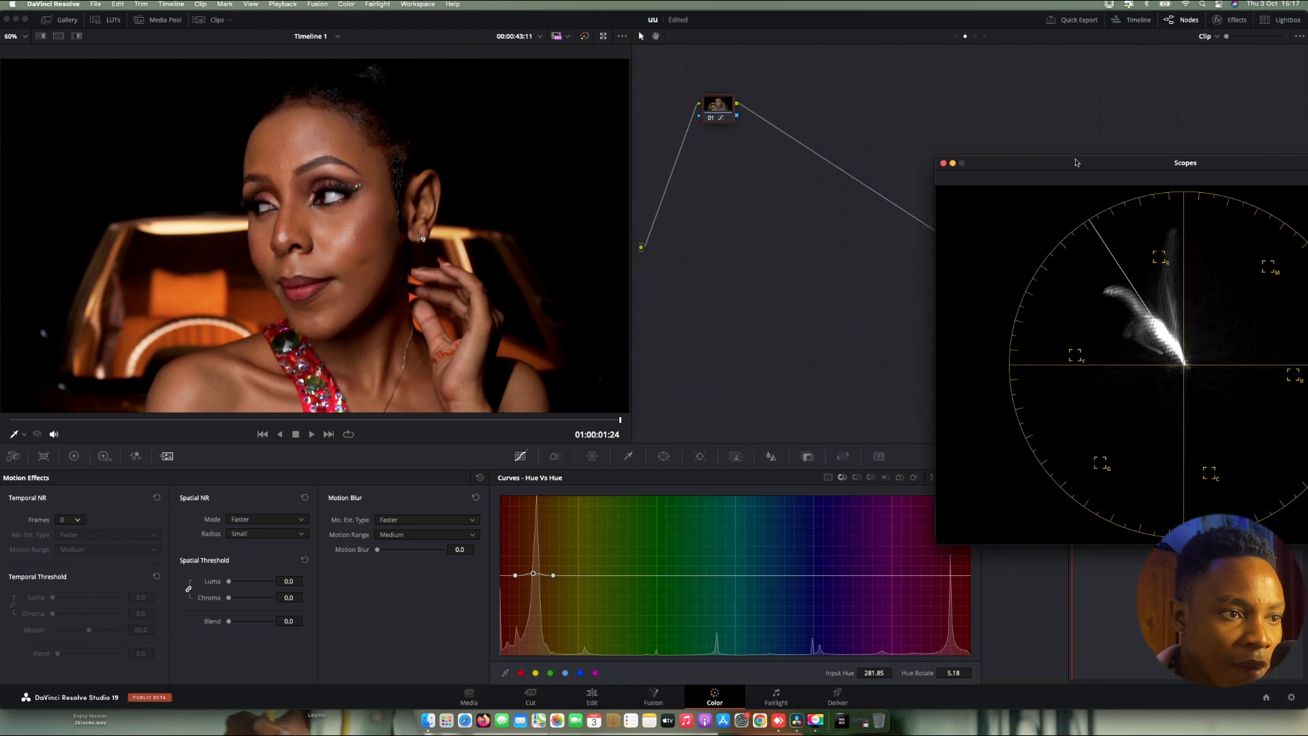
click(856, 478)
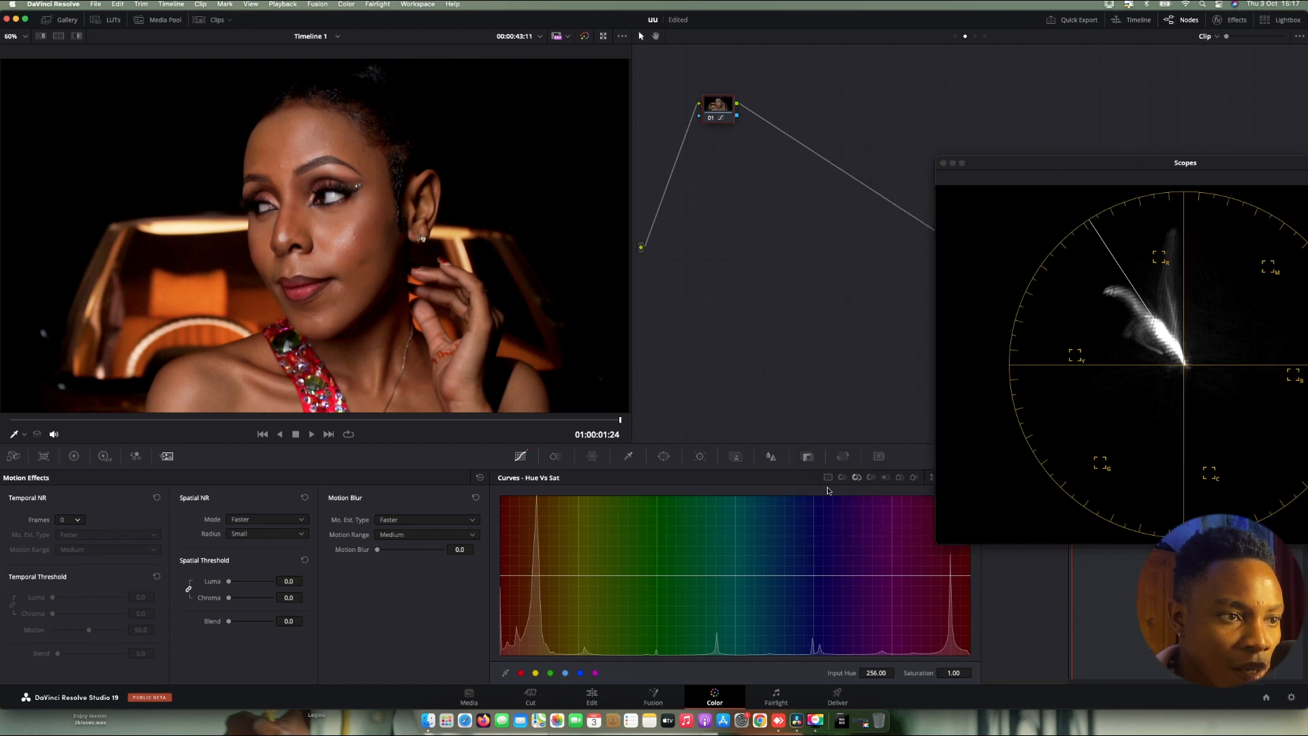
click(871, 478)
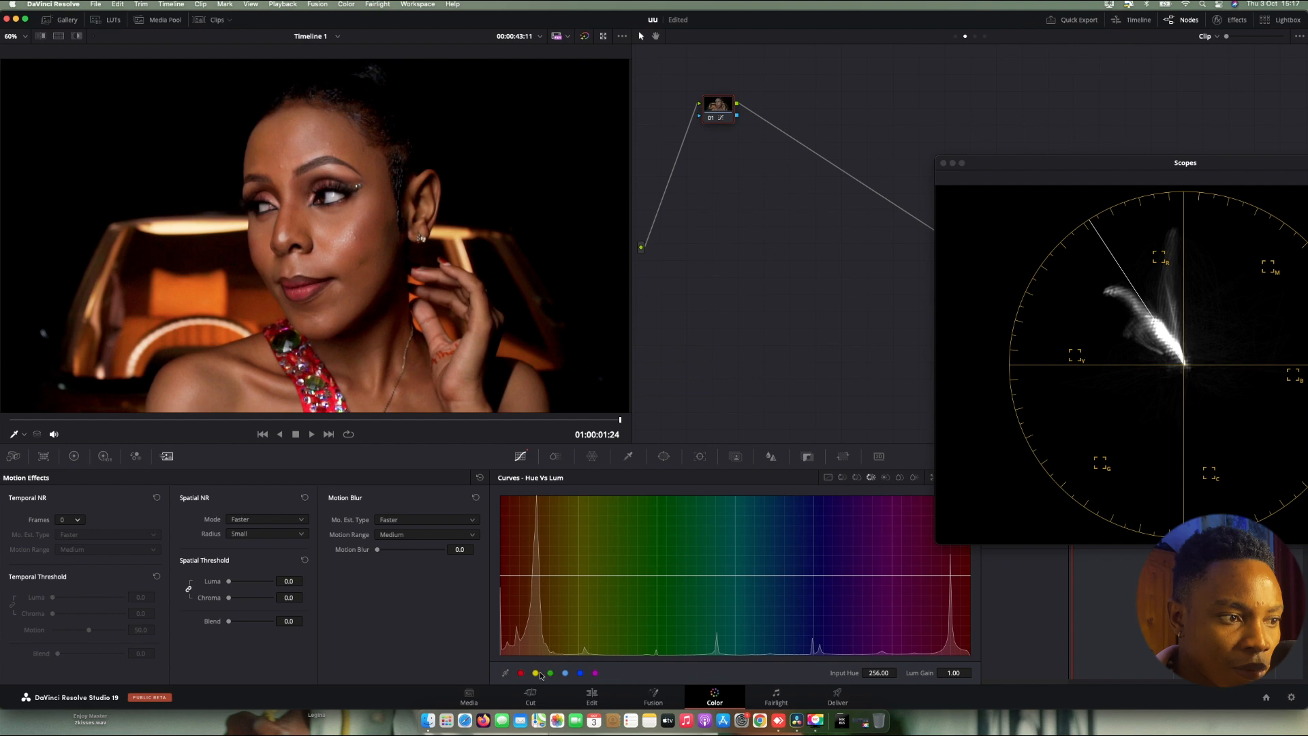
click(537, 673)
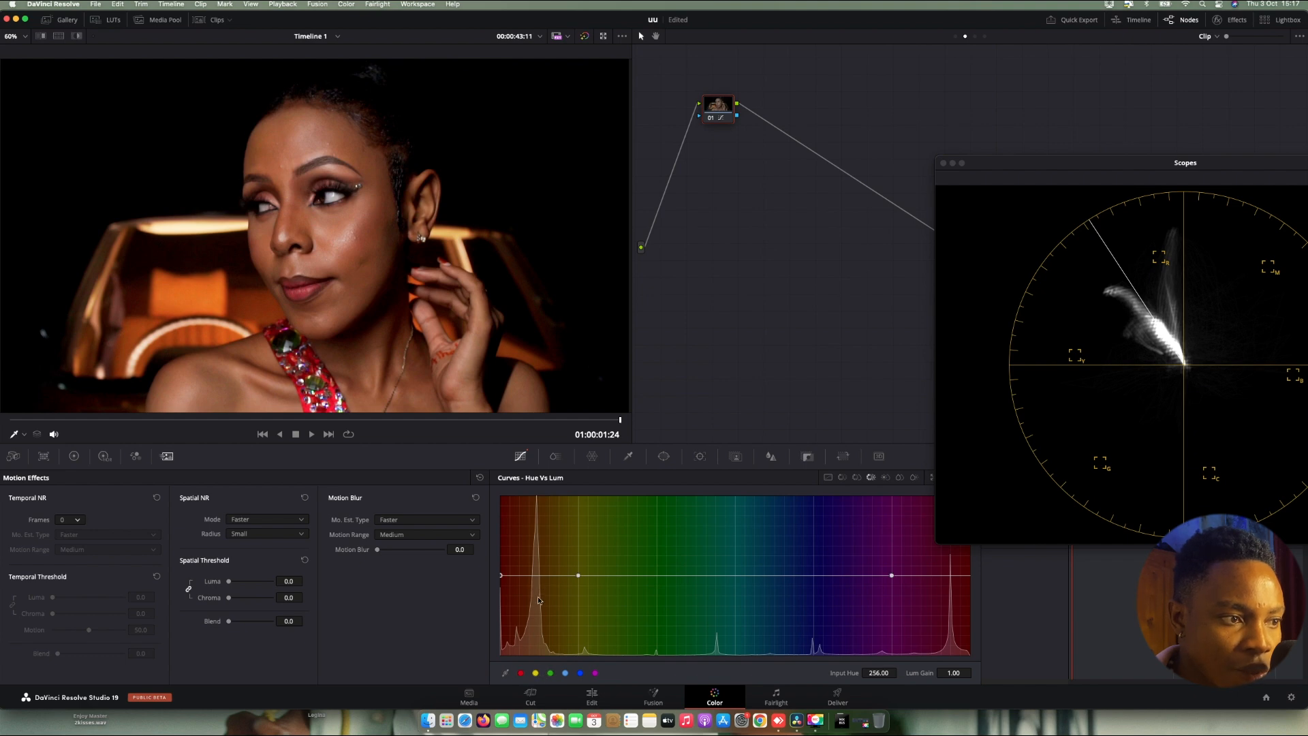
drag(538, 600, 538, 606)
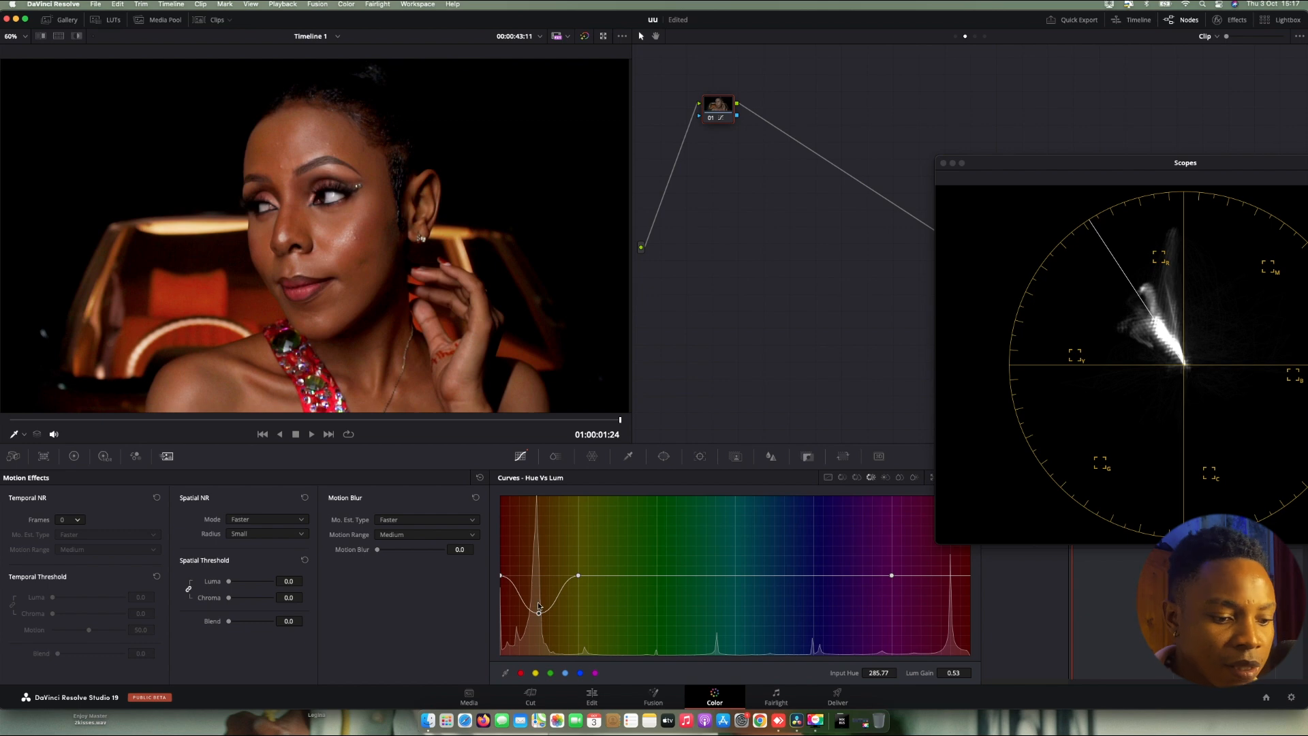
Step: Compare the darkened skin tone with the ungraded image at full screen, and reset node 01's grade
key(super+f)
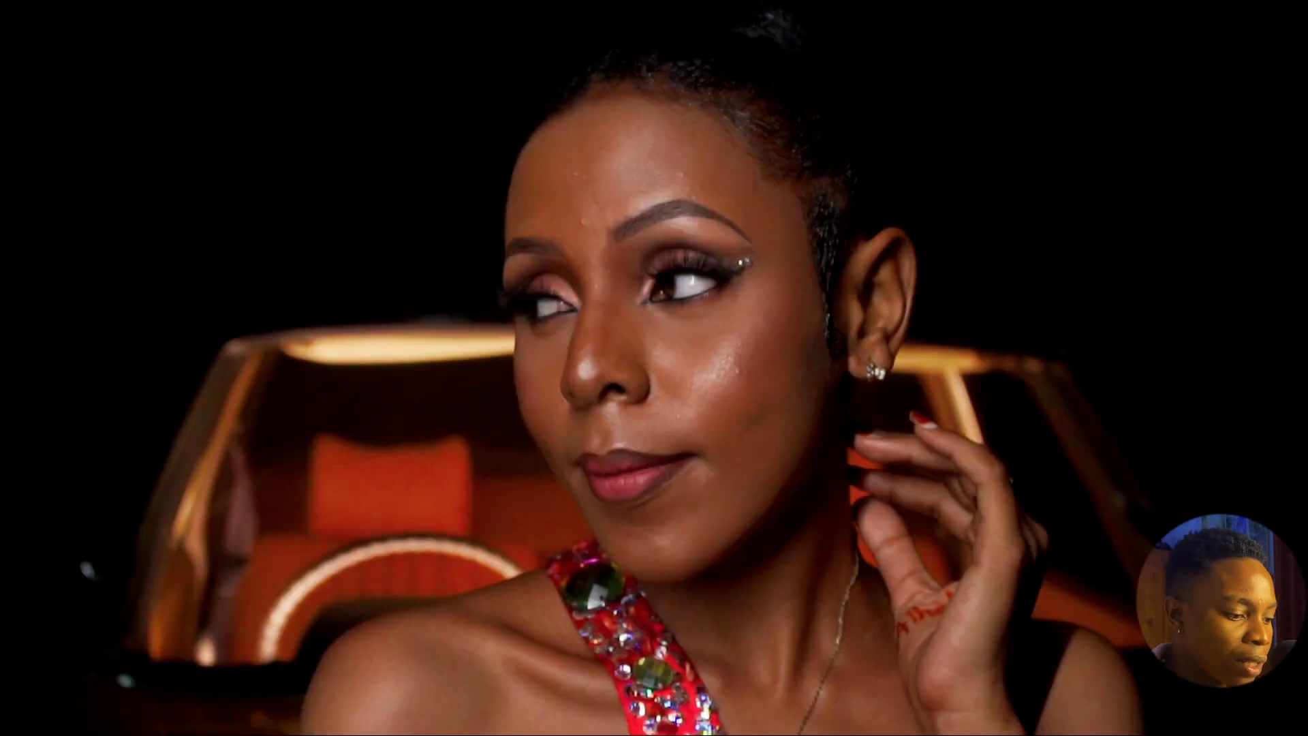
key(super+d)
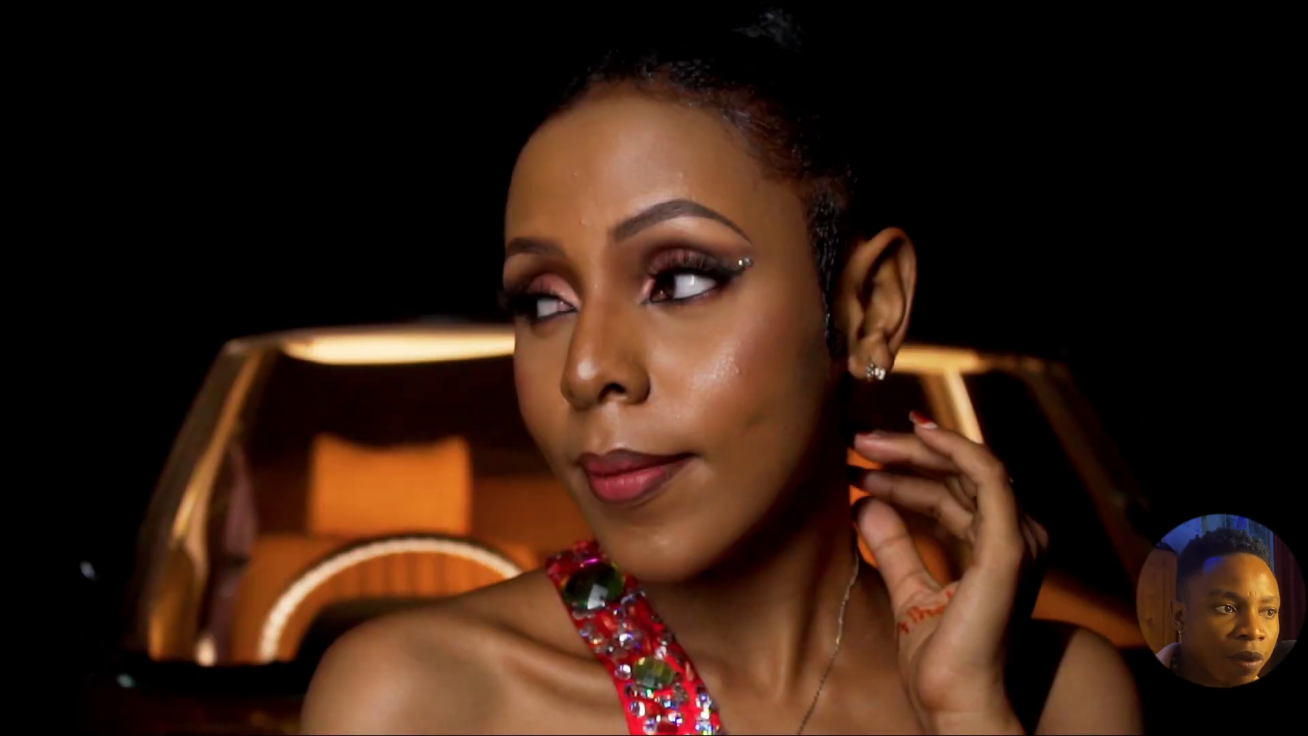
key(super+d)
key(super+f)
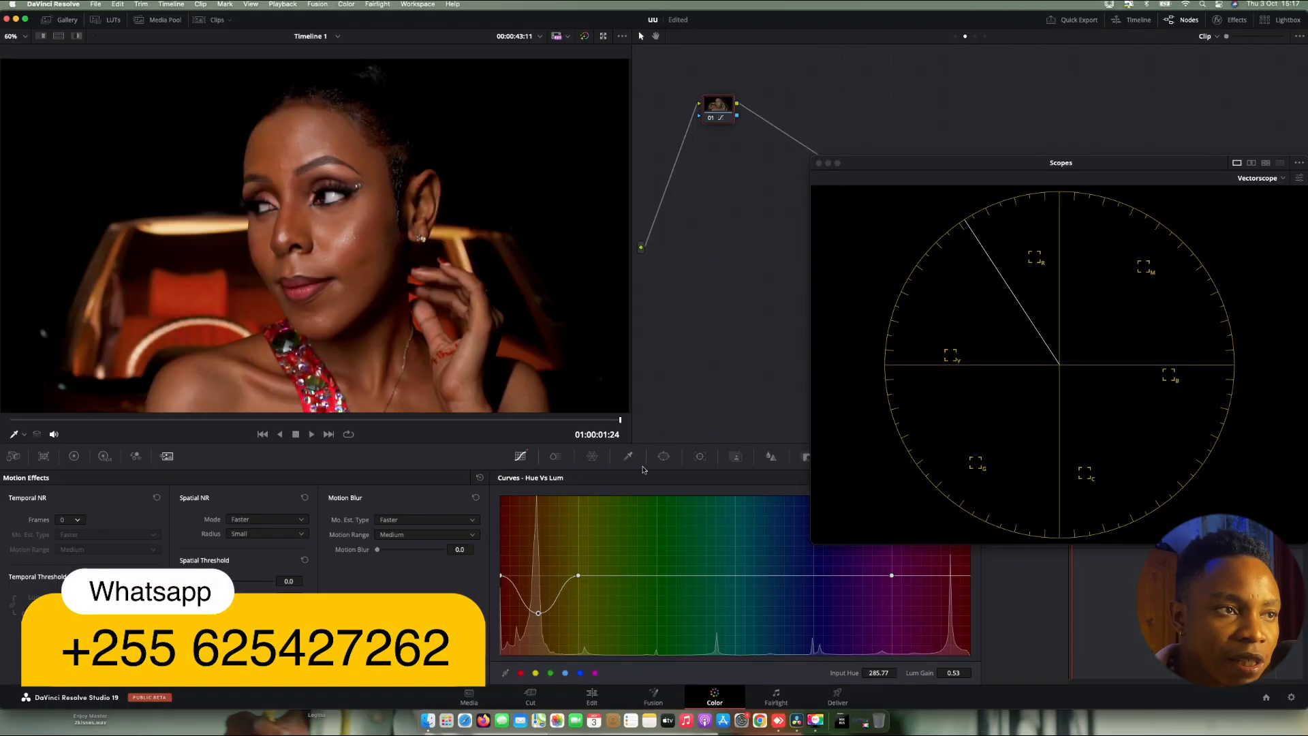
right_click(722, 108)
click(746, 116)
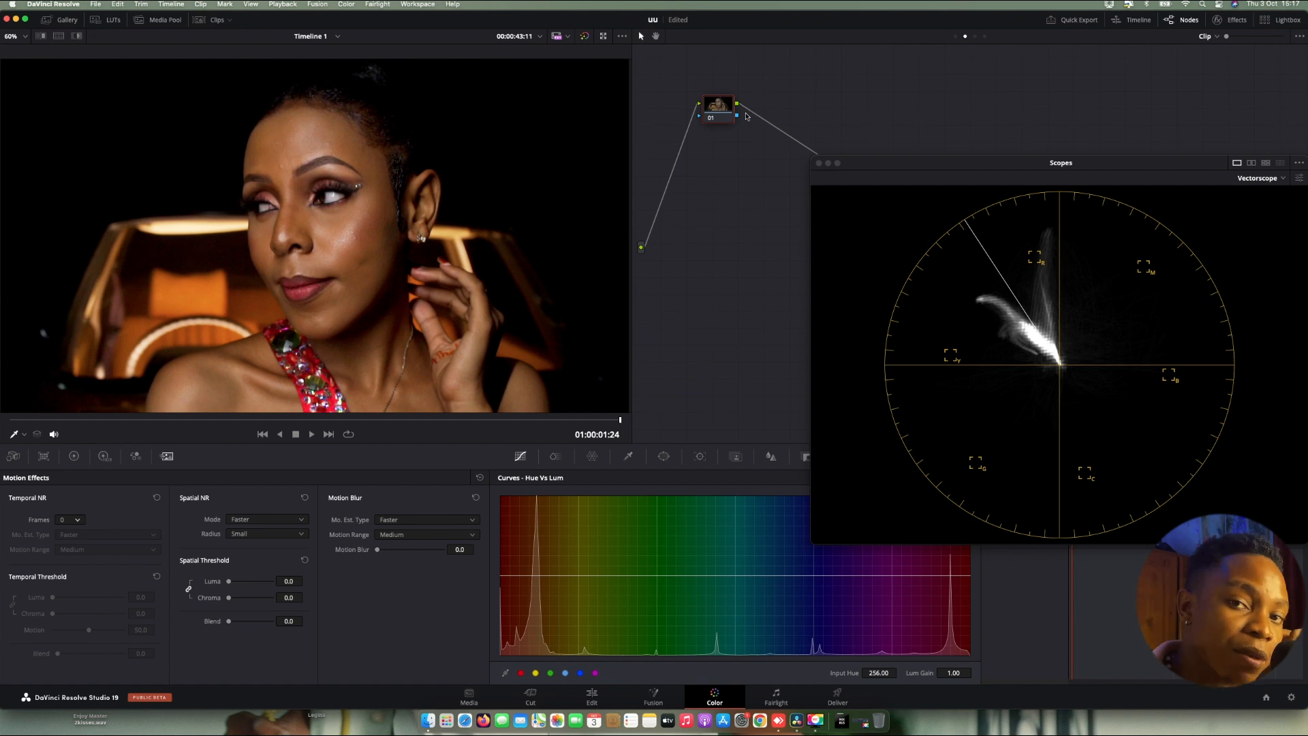
Step: Reposition the floating Scopes window to check the vectorscope, and close it so the scope docks again
click(1030, 173)
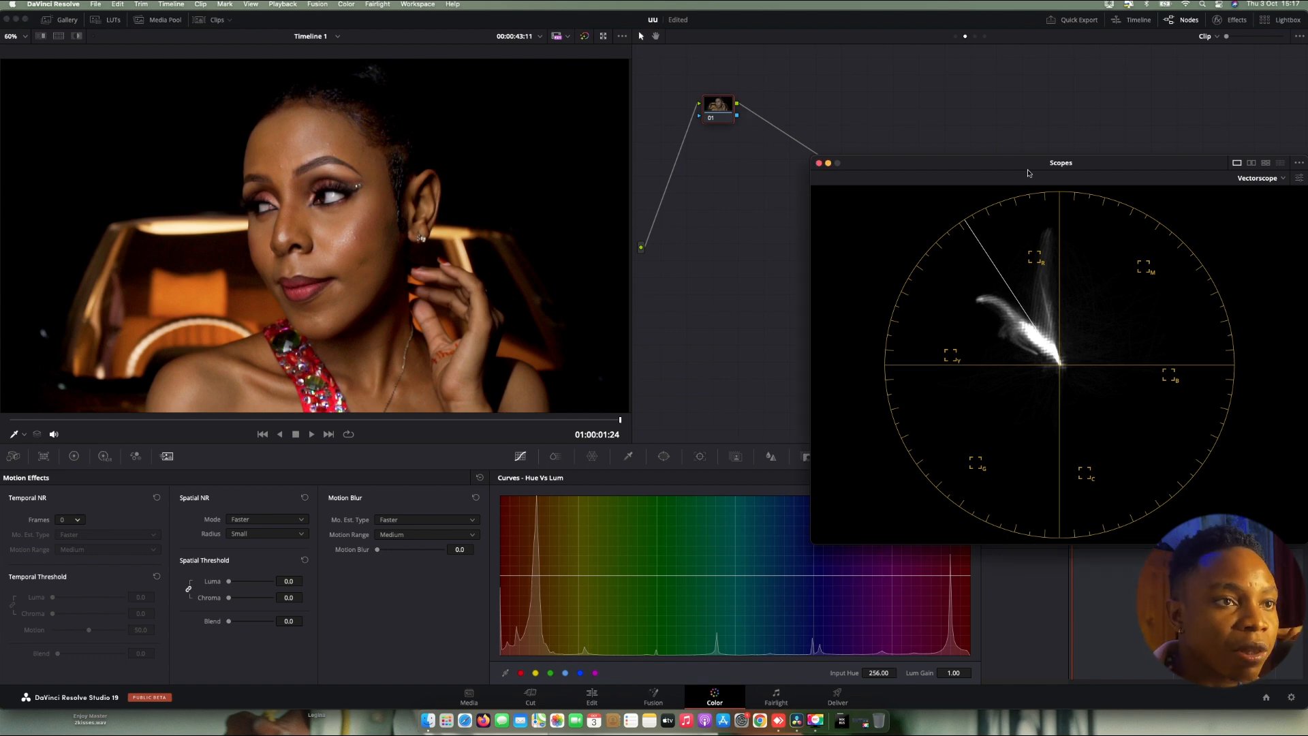
drag(942, 162, 896, 167)
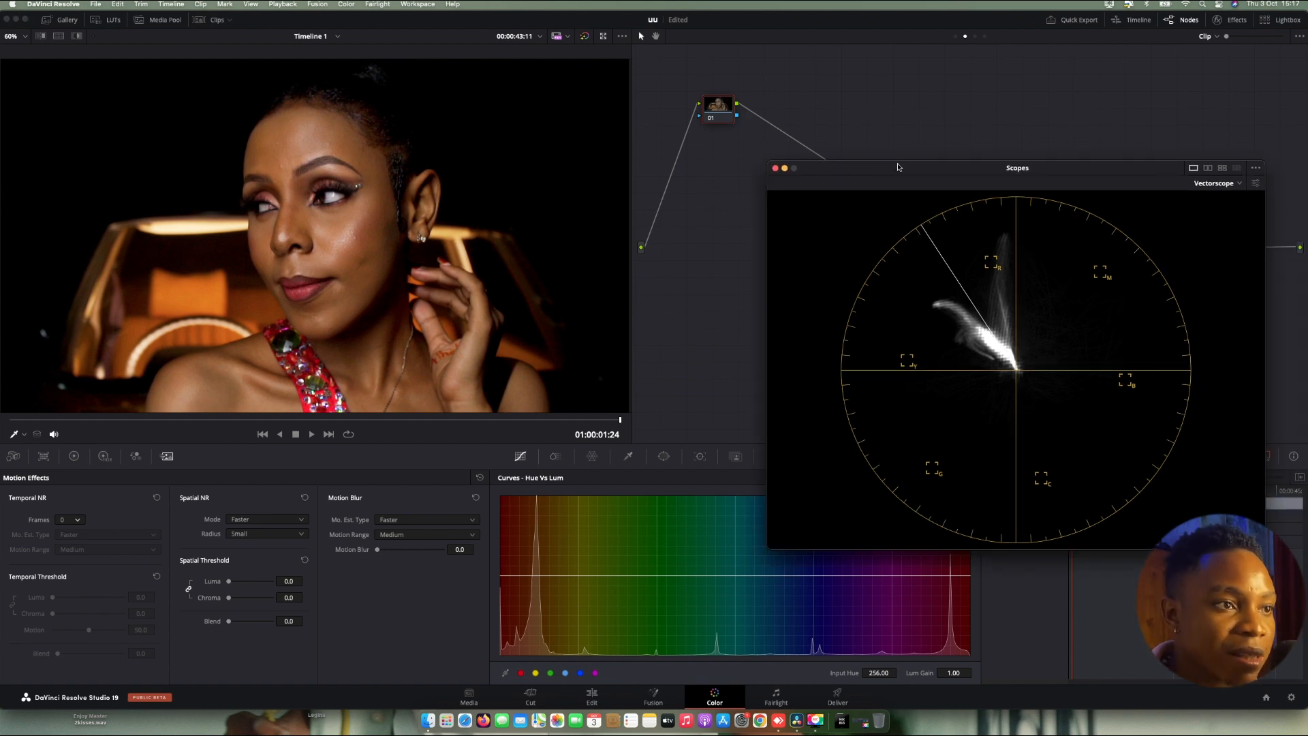
click(774, 168)
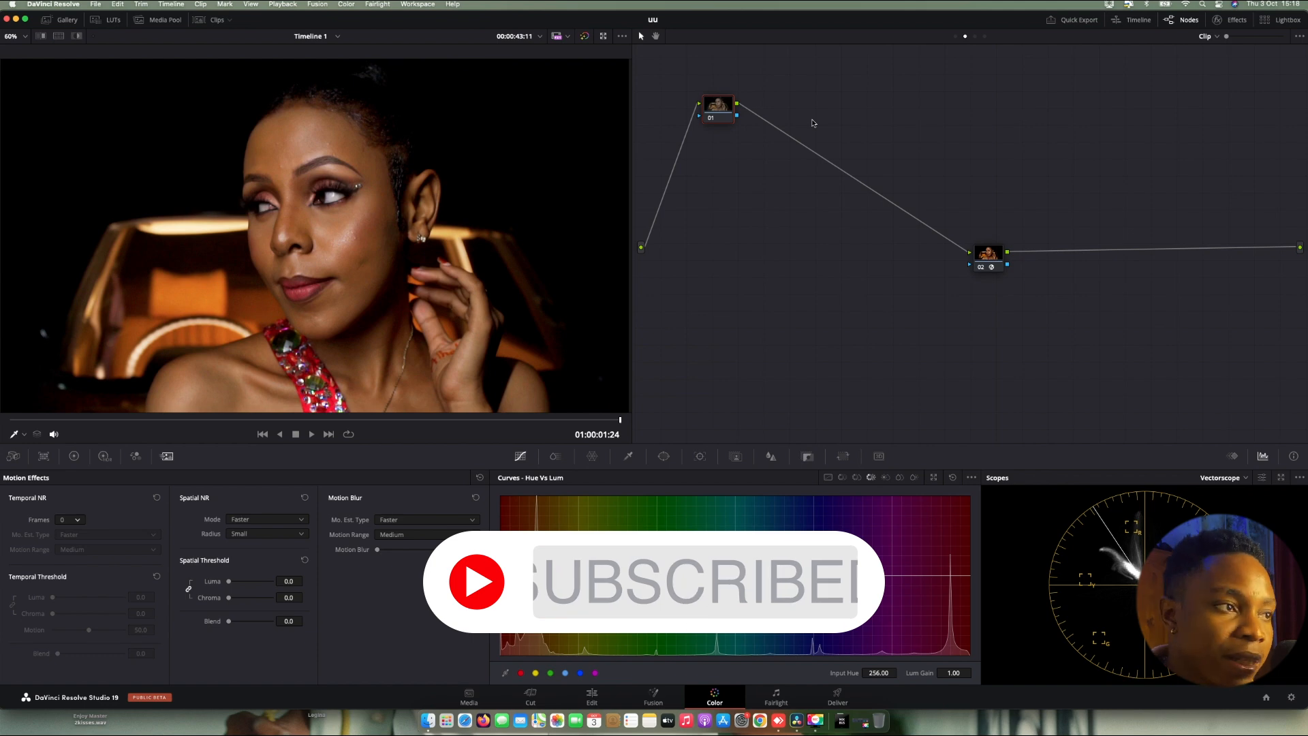
Step: Try a Lum Gain of 1.07 on a skin hue sampled near the hairline, and reset node 01's grade
scroll(332, 190, up, 5)
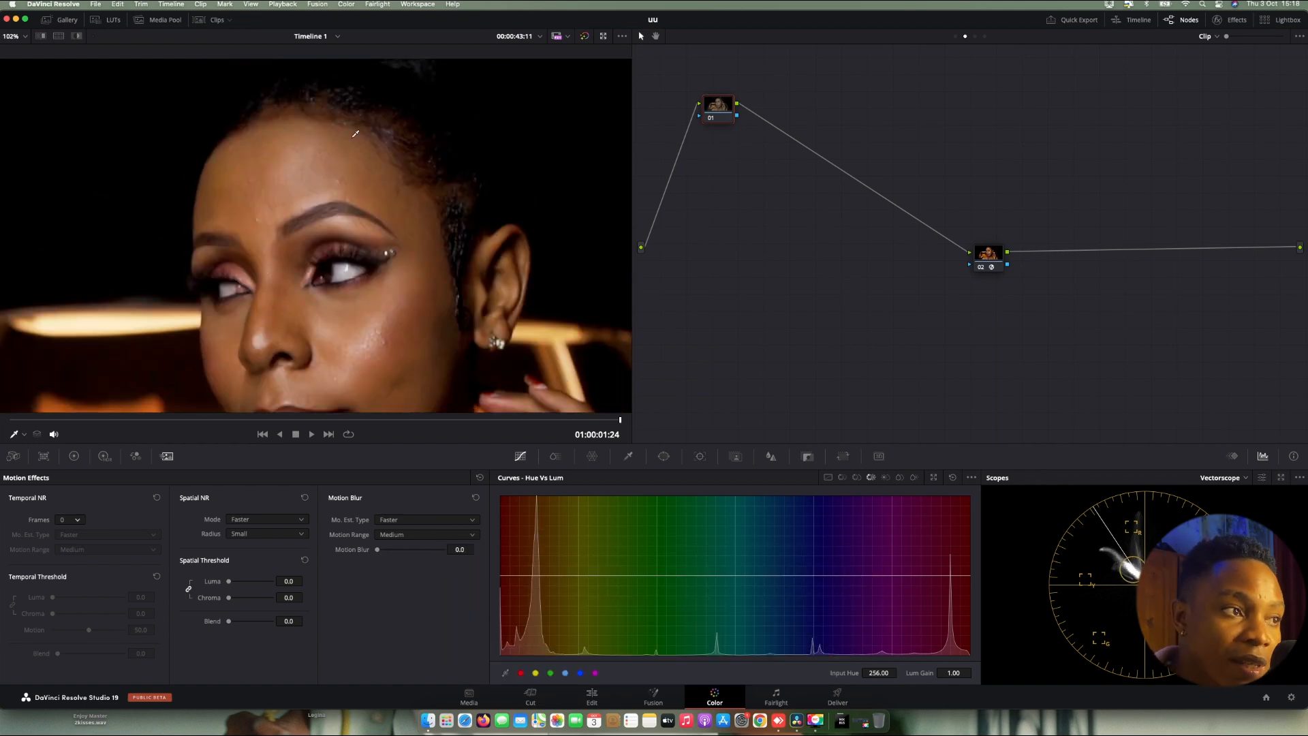
click(374, 148)
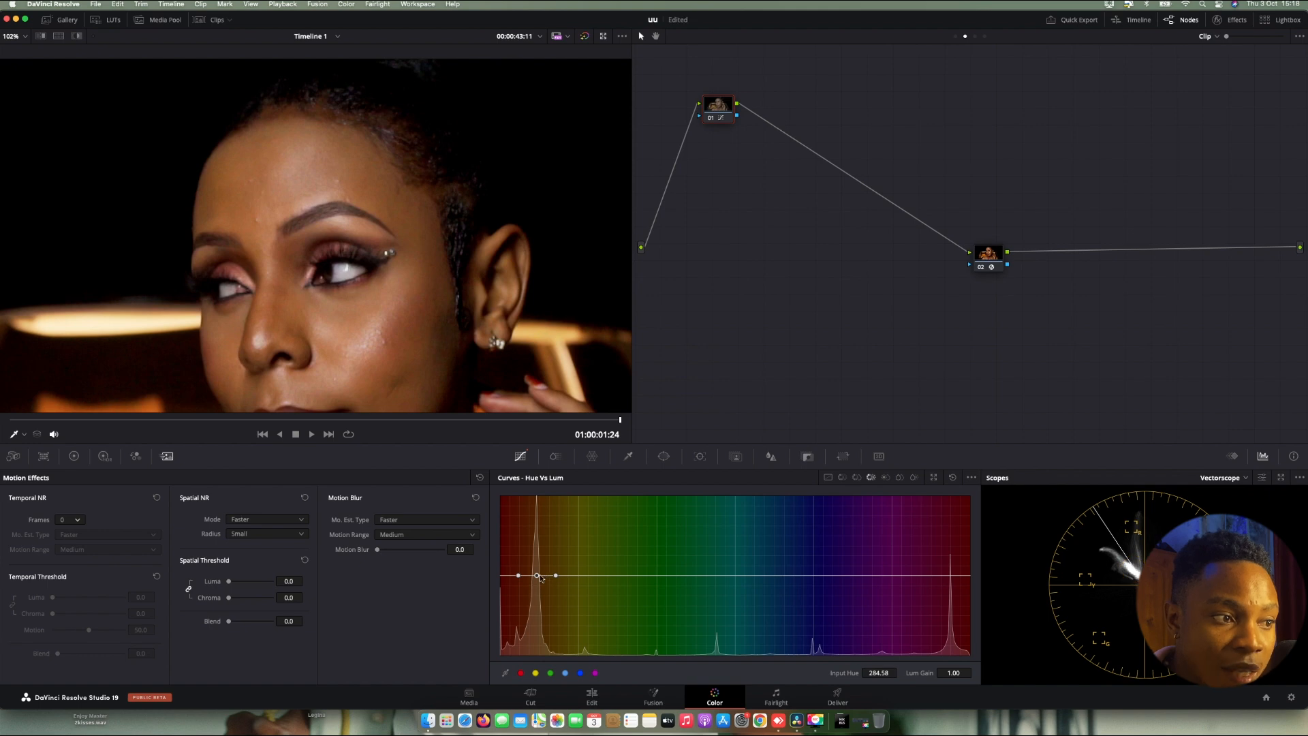
drag(536, 575, 537, 573)
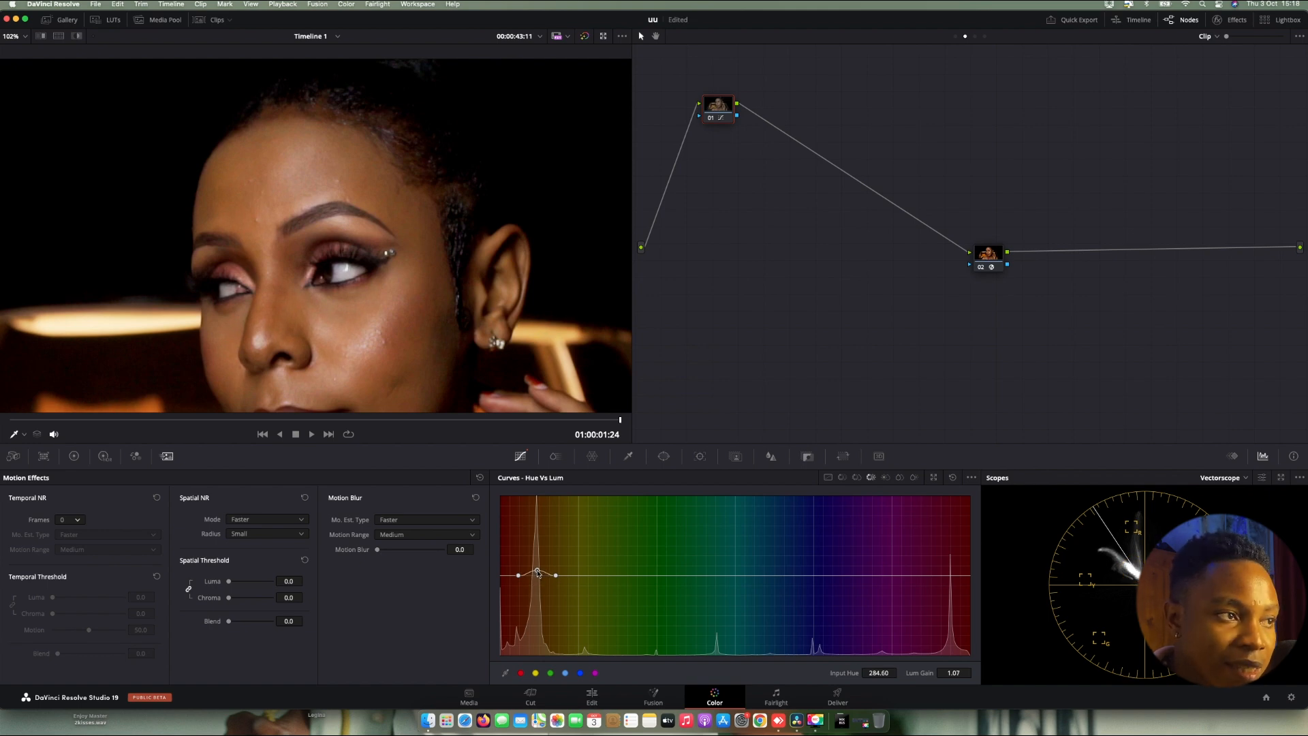
right_click(709, 103)
click(746, 108)
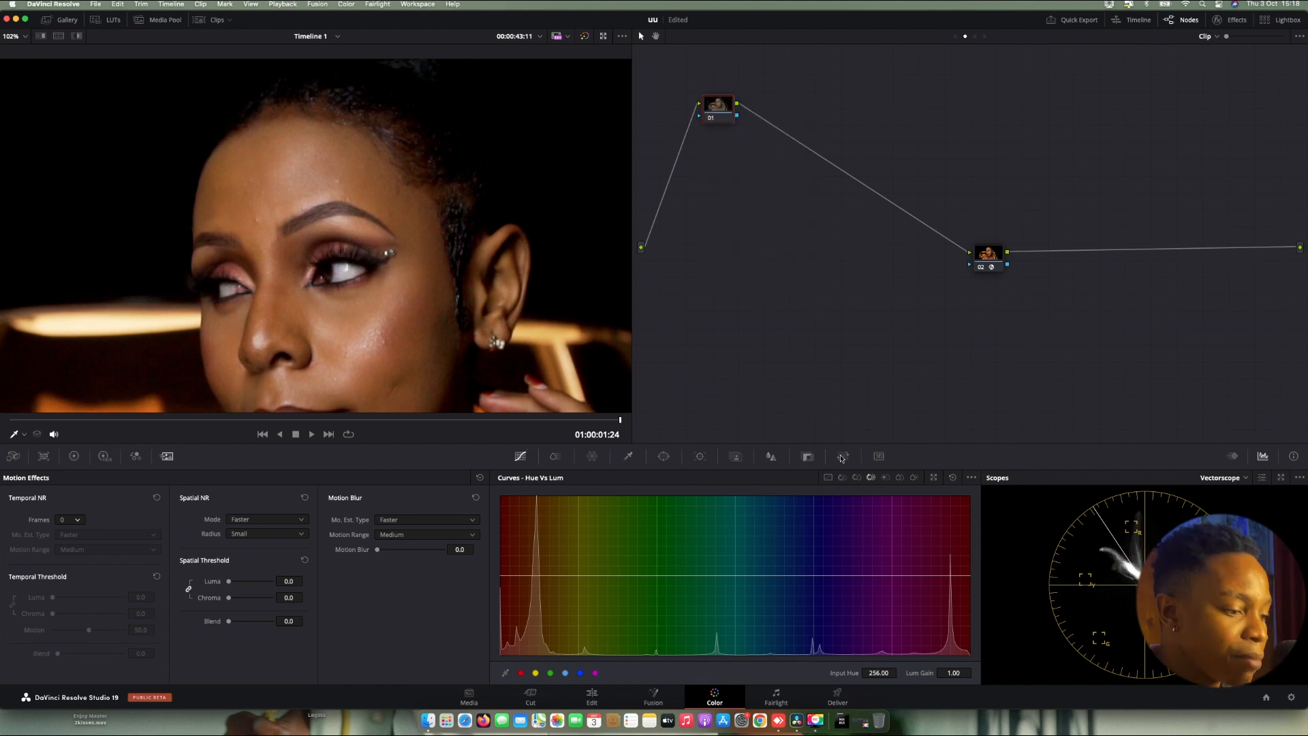
Step: Switch the curves to Hue Vs Hue and label node 01 as "wb"
click(843, 477)
key(shift+z)
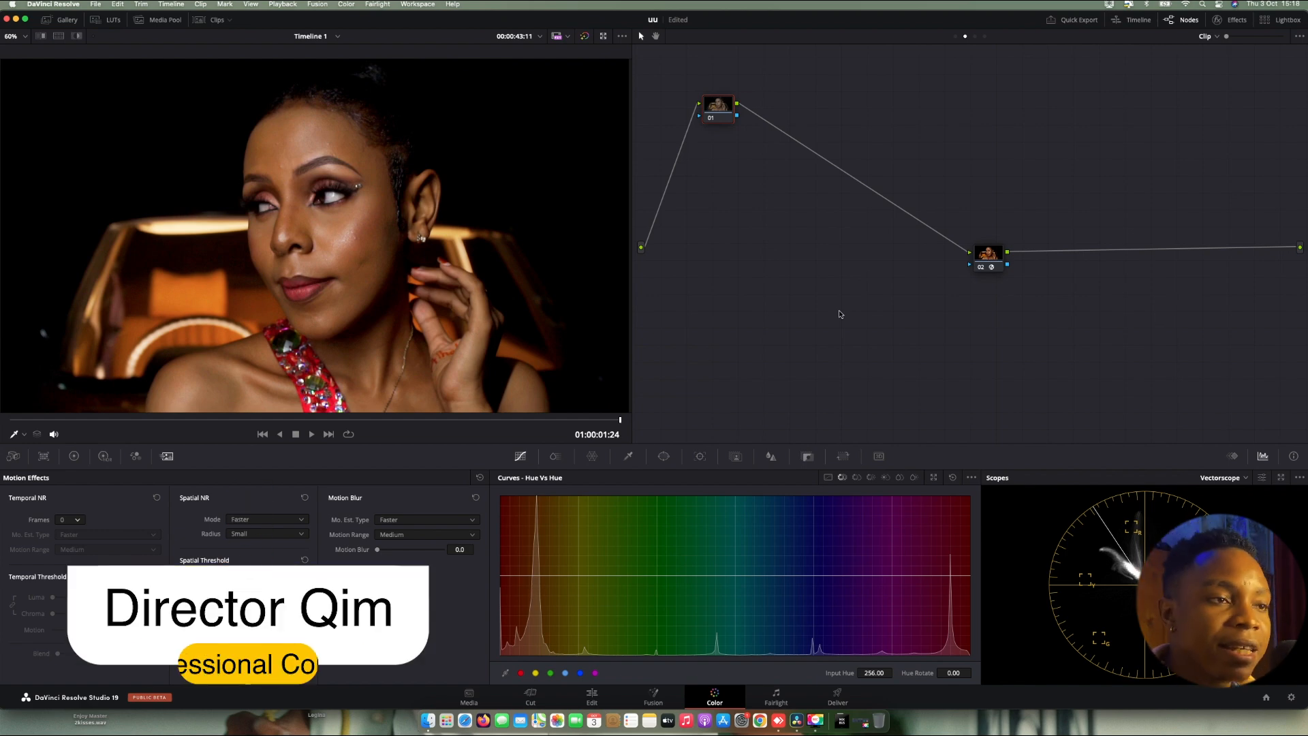
right_click(719, 109)
click(747, 130)
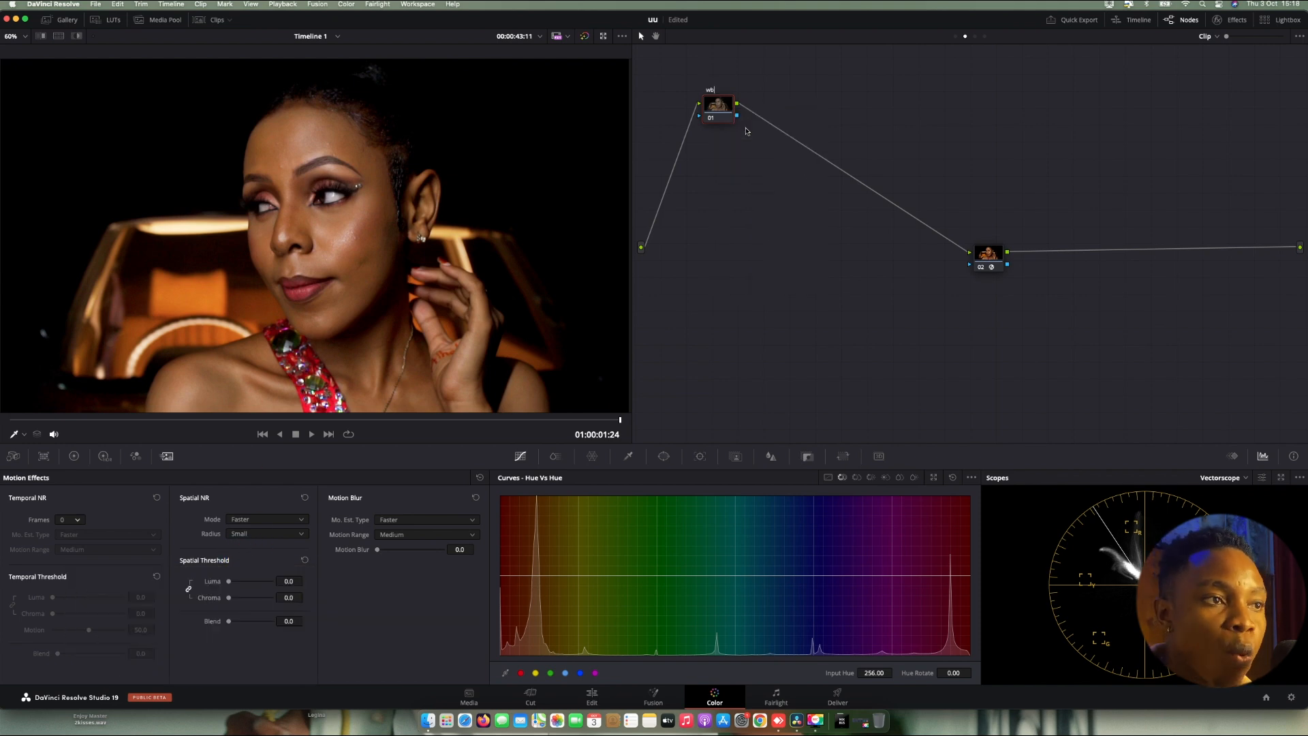
text(wb)
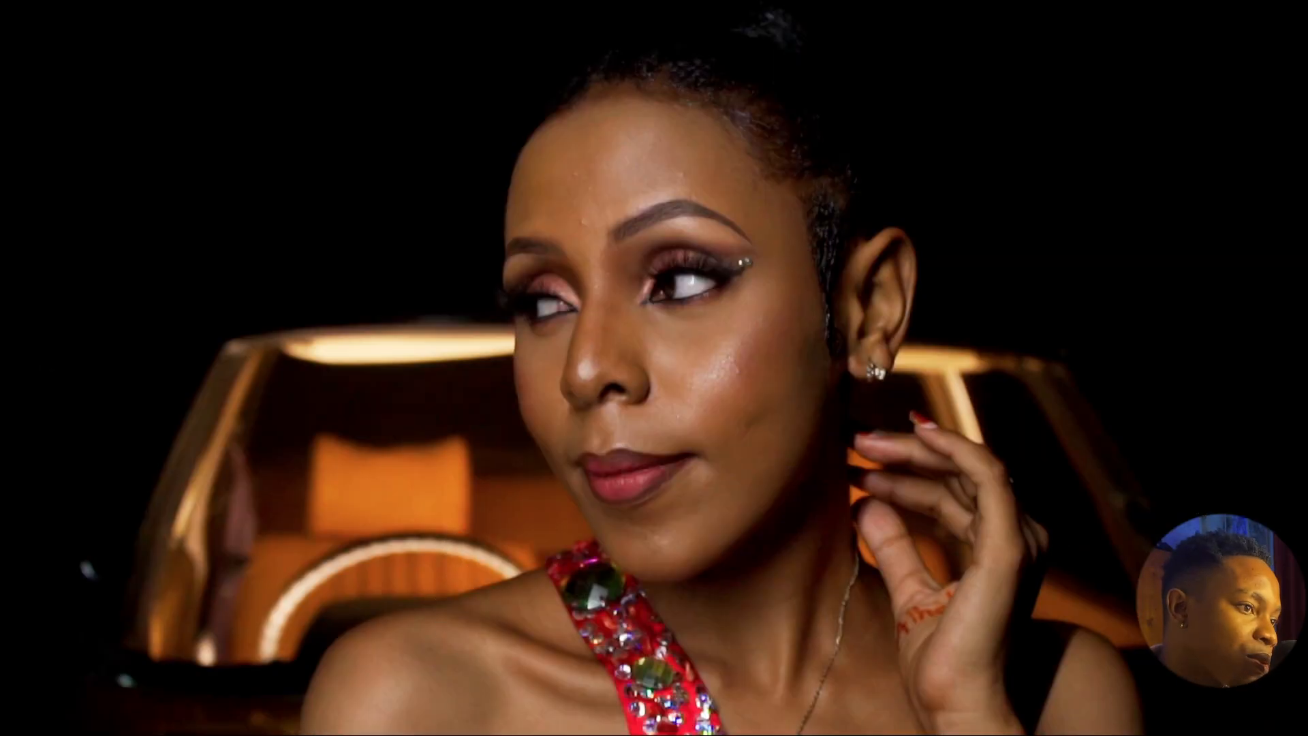
Step: Enlarge the vectorscope in a floating window and shift the Offset color wheel toward blue, to about 20.33, 24.37 and 28.70
mouse_move(664, 180)
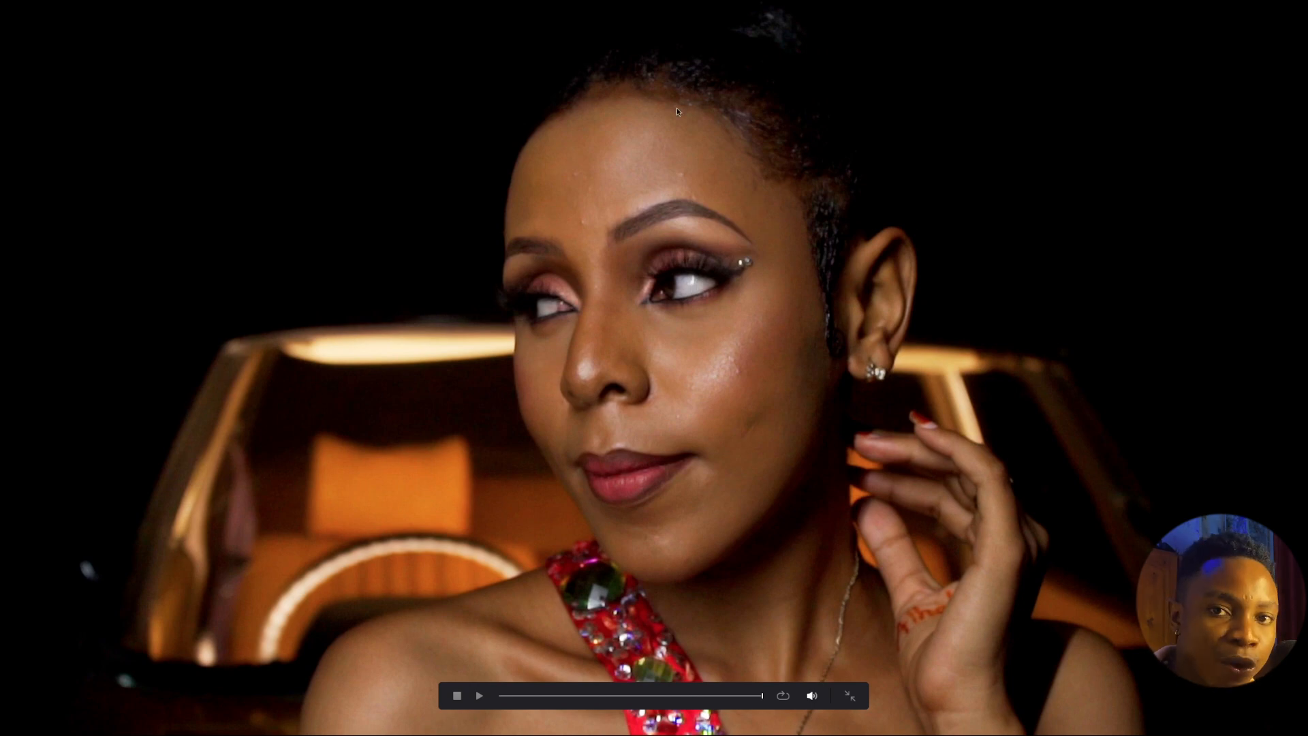
key(Escape)
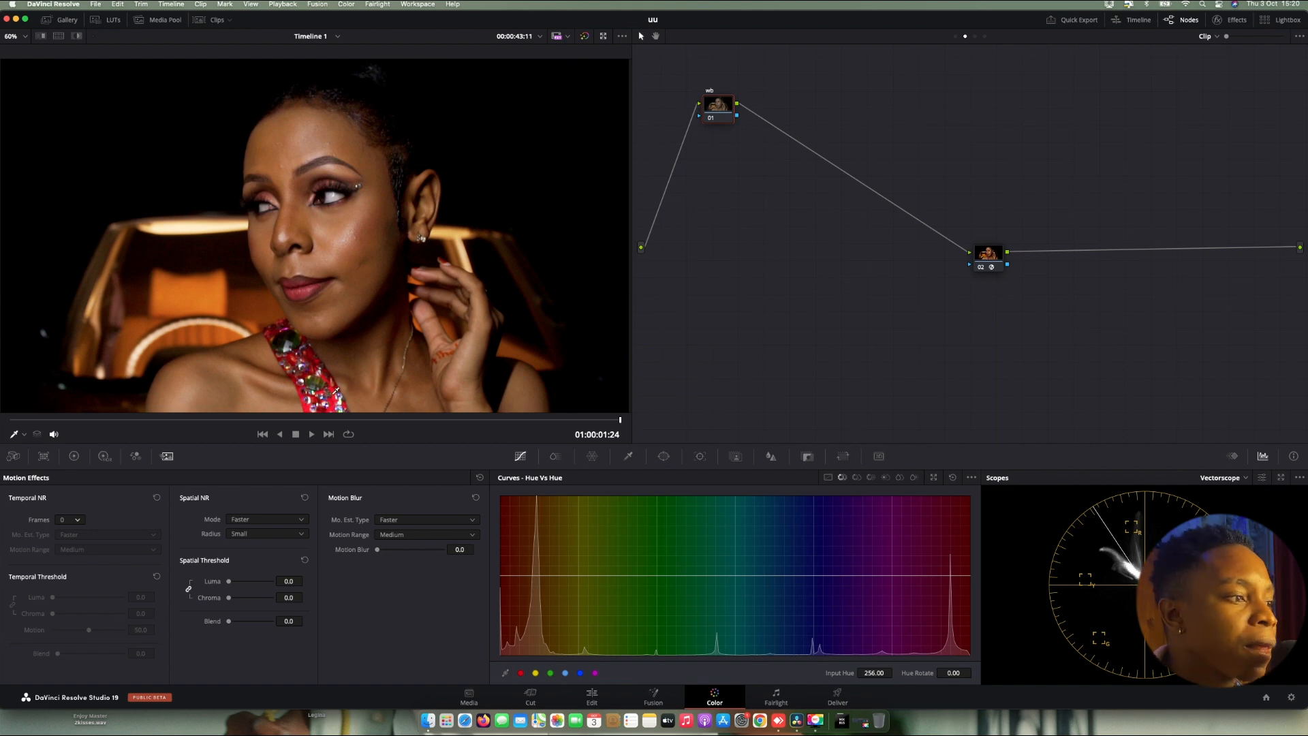
click(73, 456)
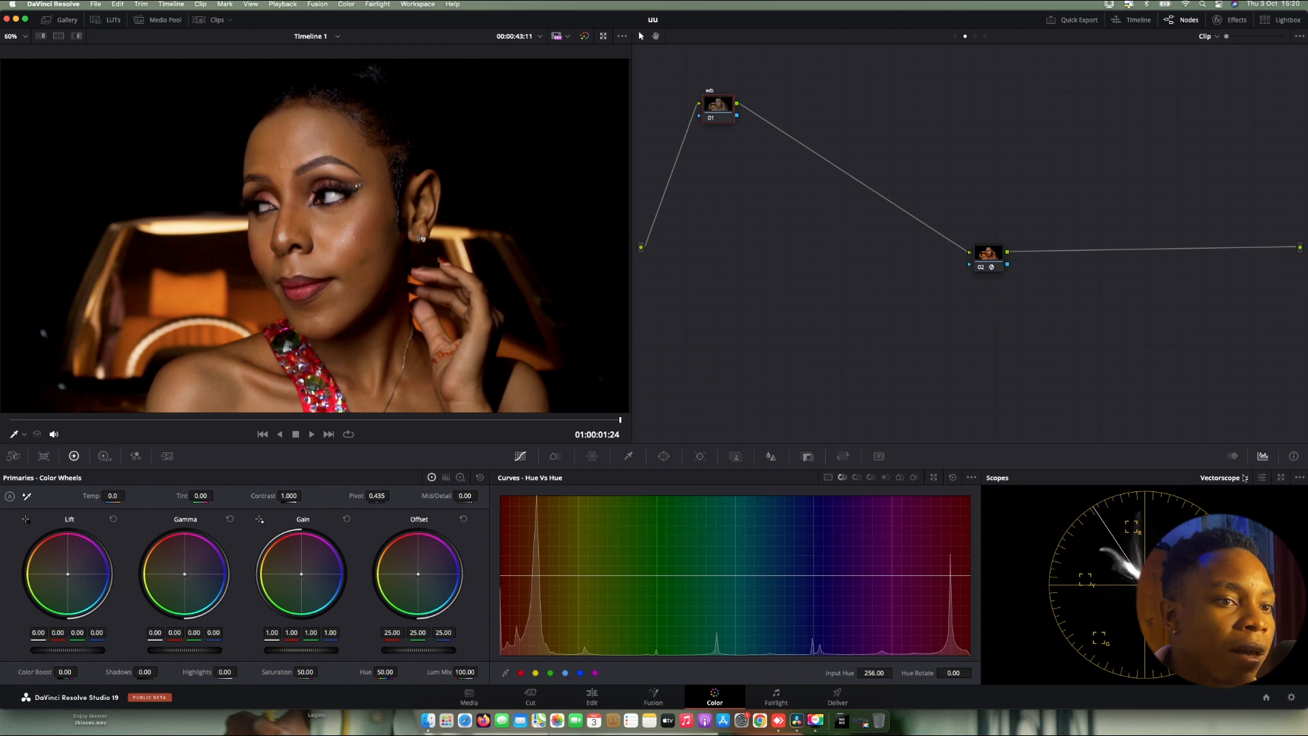
click(1281, 478)
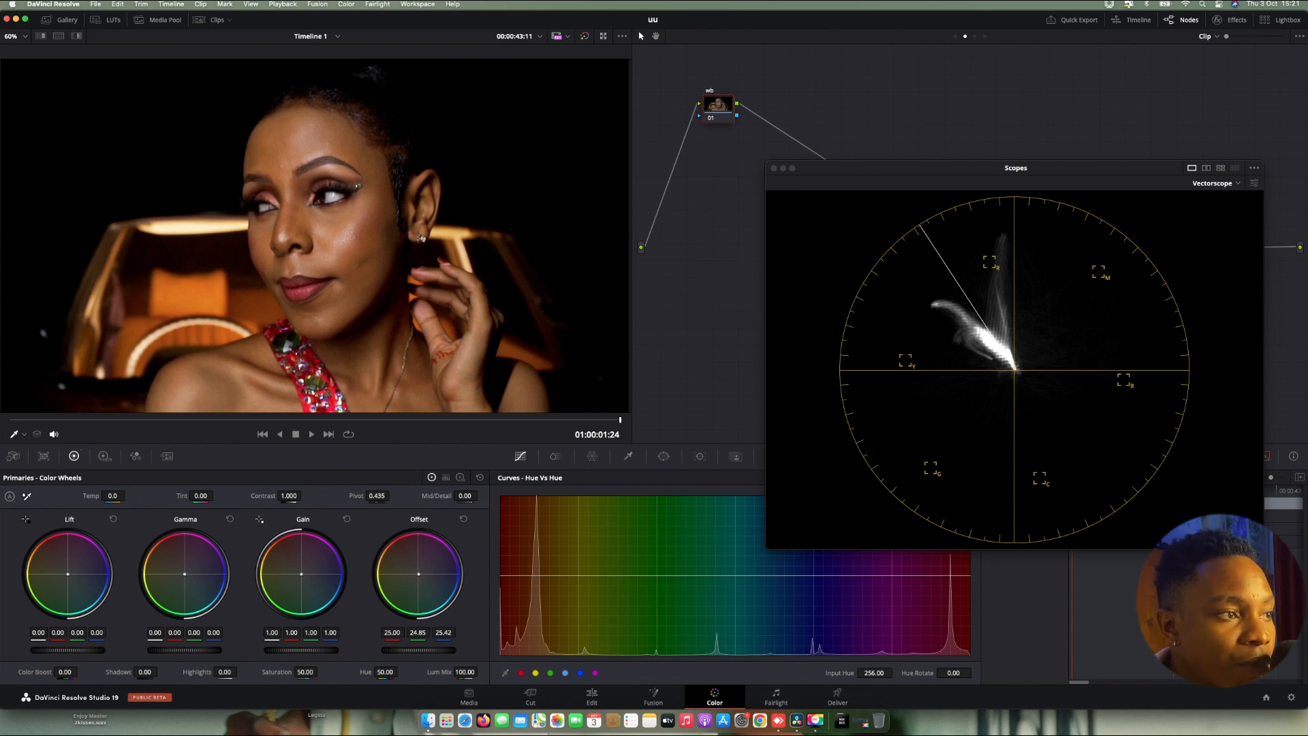
drag(418, 574, 435, 585)
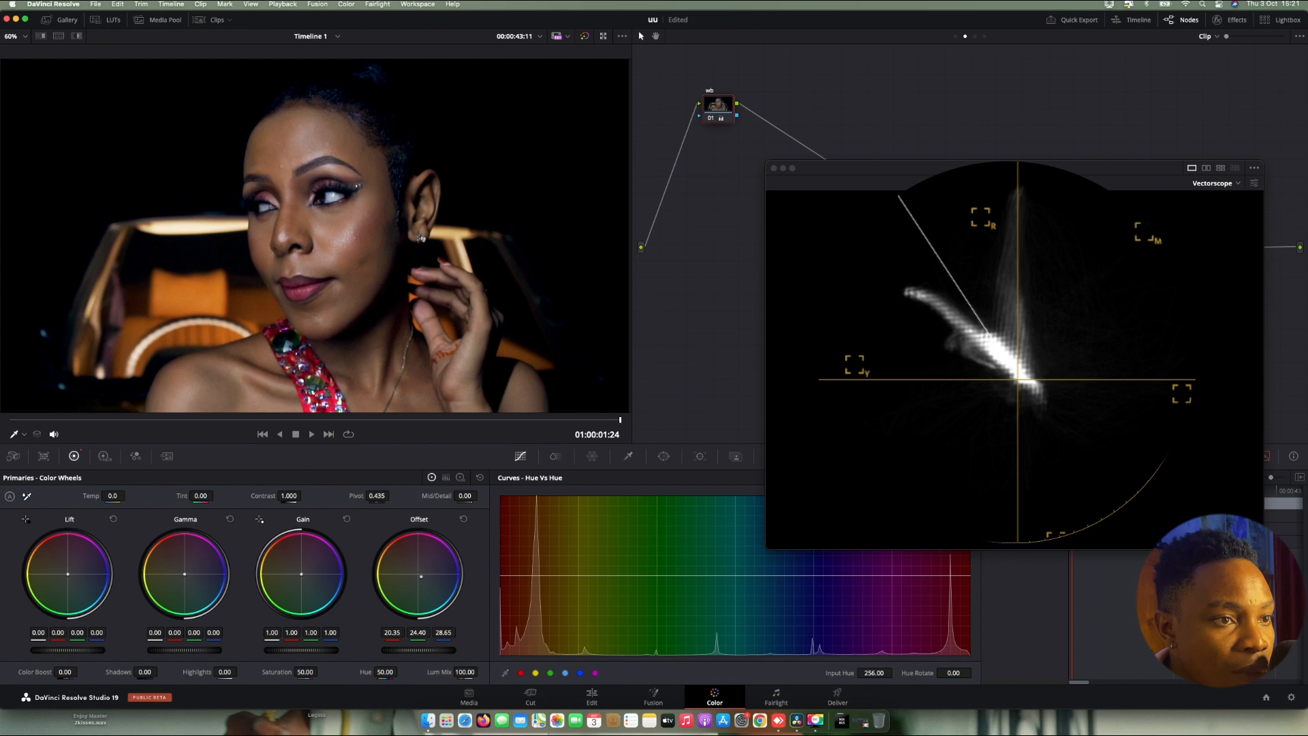
Step: Toggle the wb node to compare the balance, and examine the skin tone at full screen
click(709, 118)
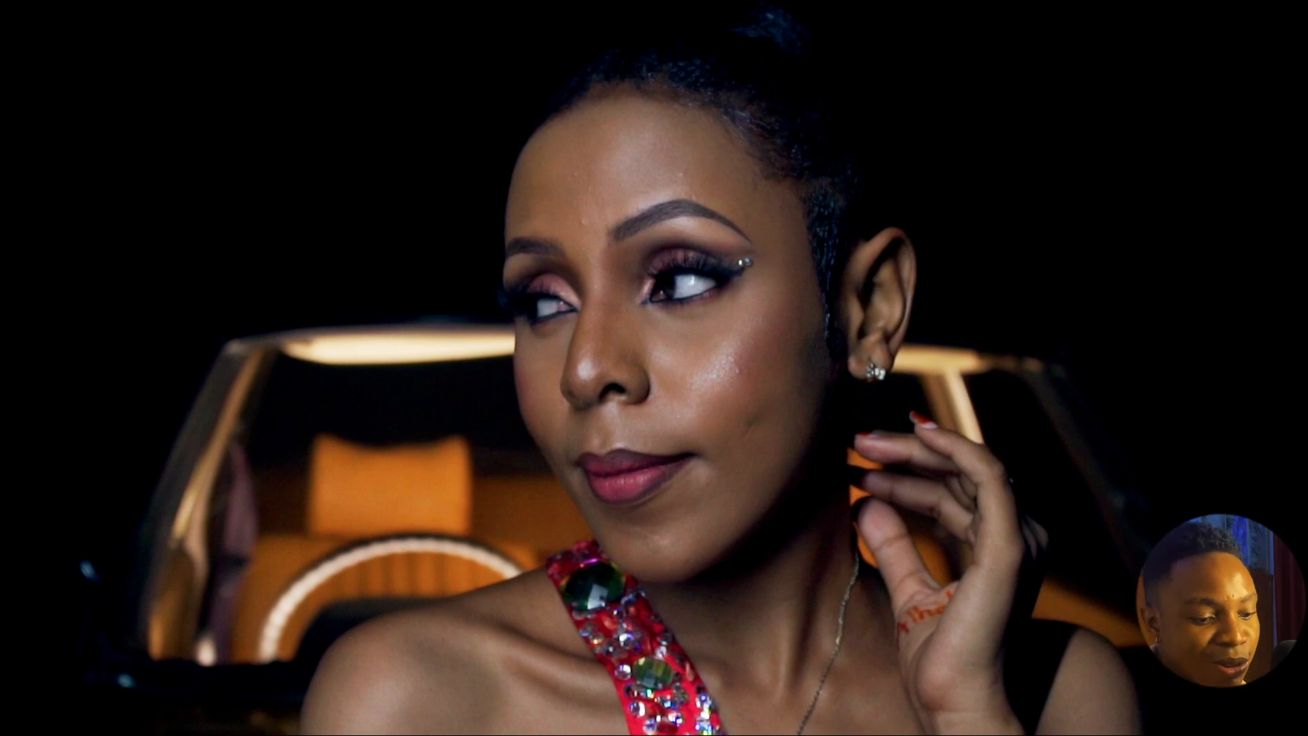
key(Escape)
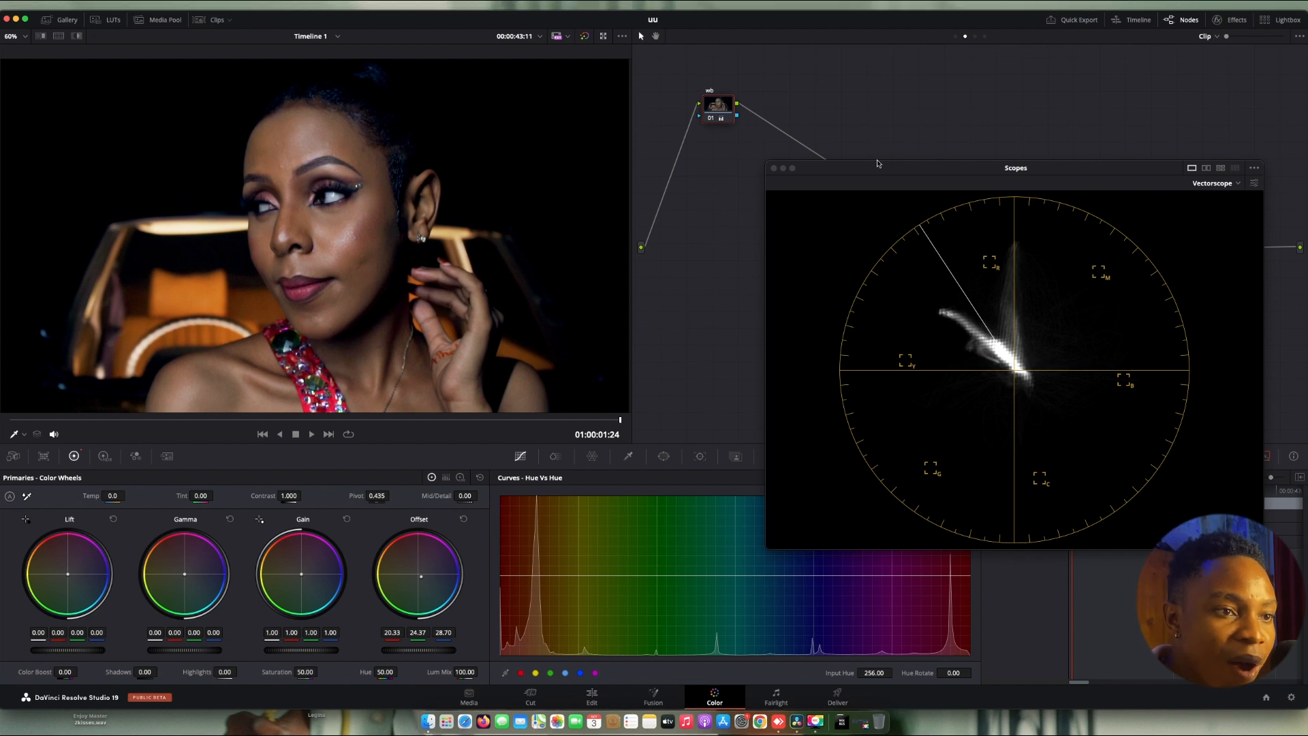
key(super+f)
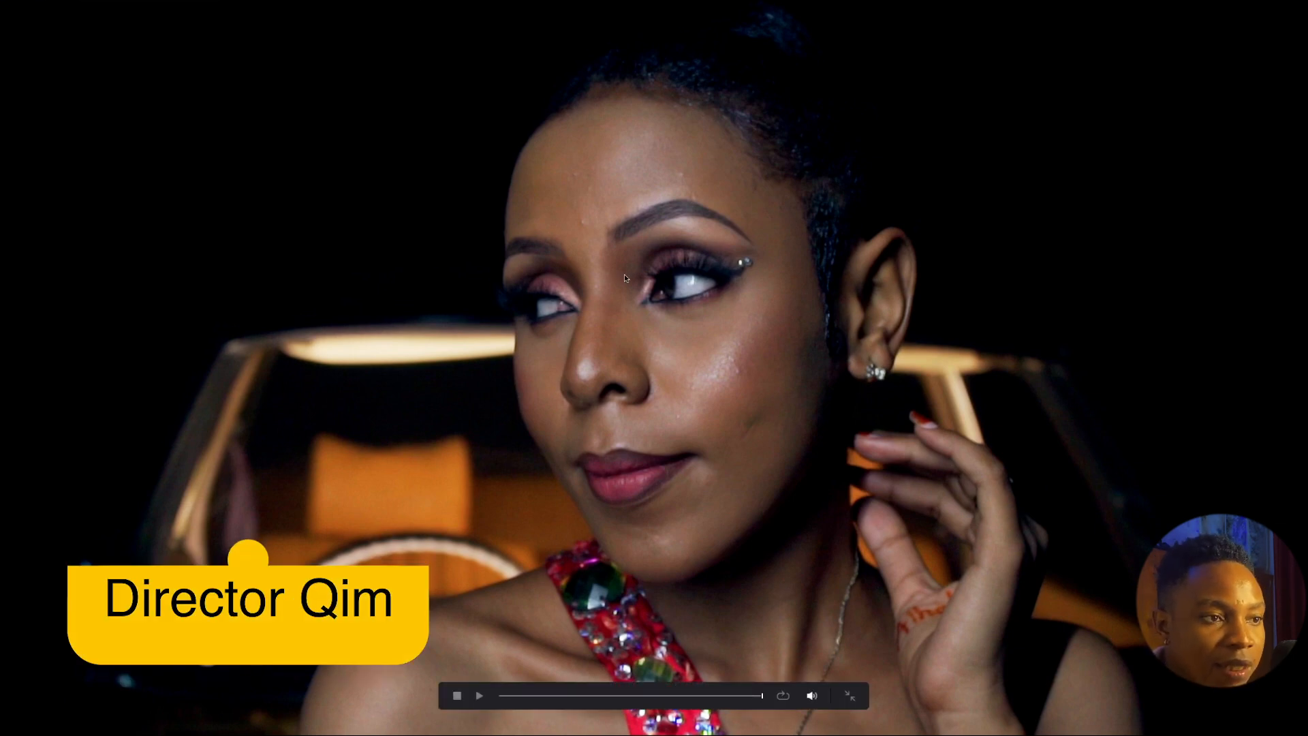
key(Escape)
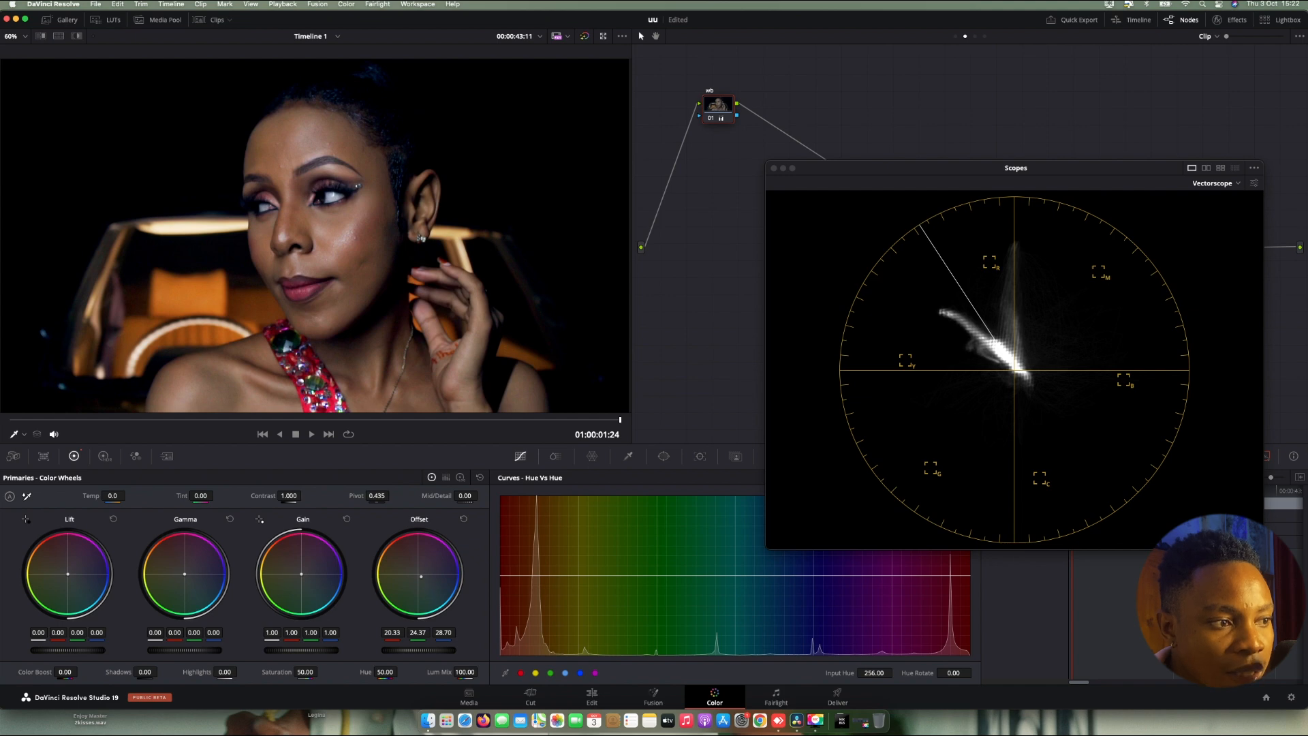
Step: Readjust the Offset color wheel to 20.54 red, 23.99 green and 27.46 blue
drag(421, 576, 418, 578)
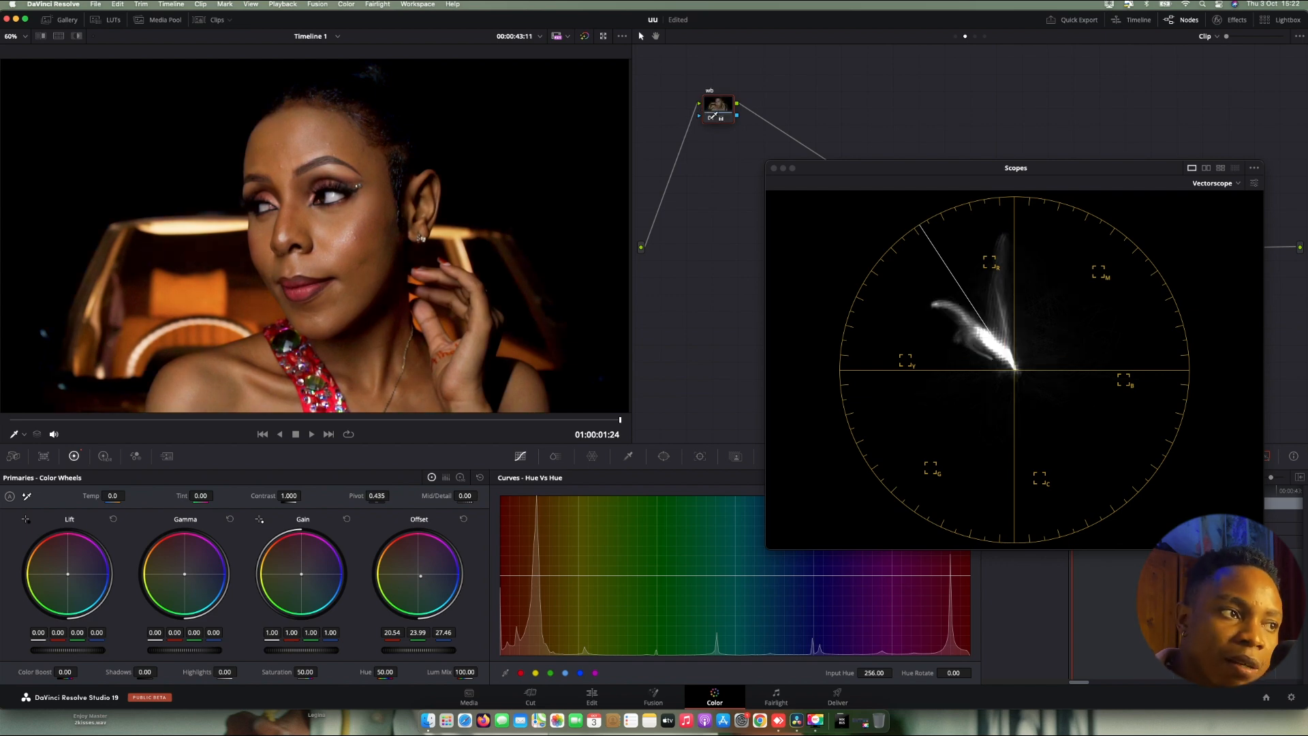
Step: Examine the white-balanced shot at full screen and close the floating vectorscope window
key(super+f)
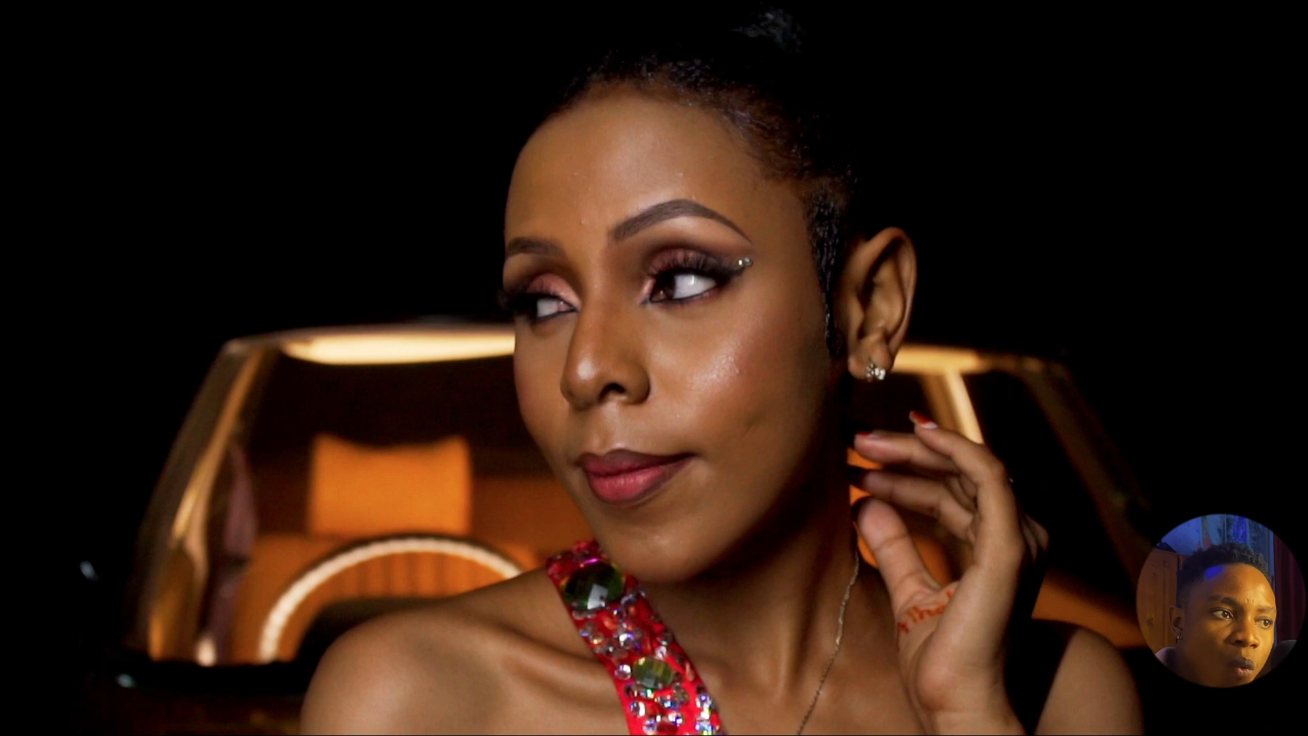
key(super+f)
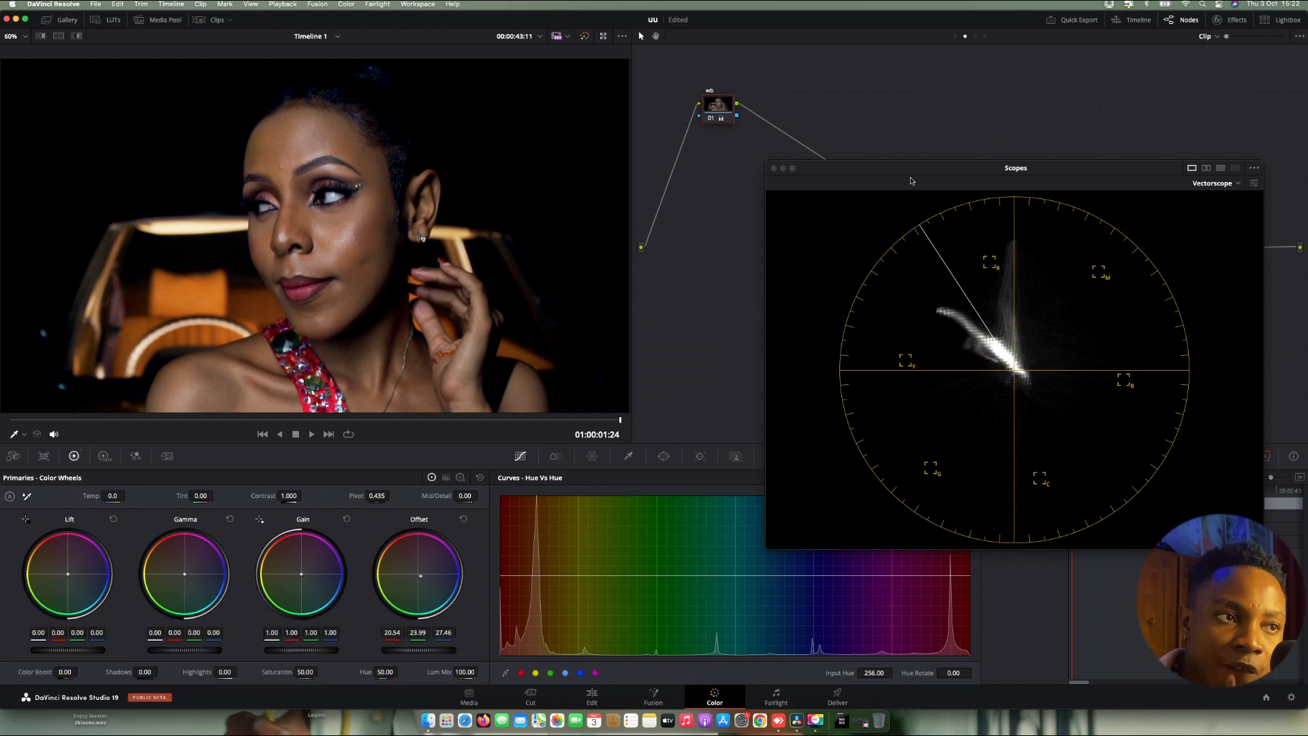
click(773, 167)
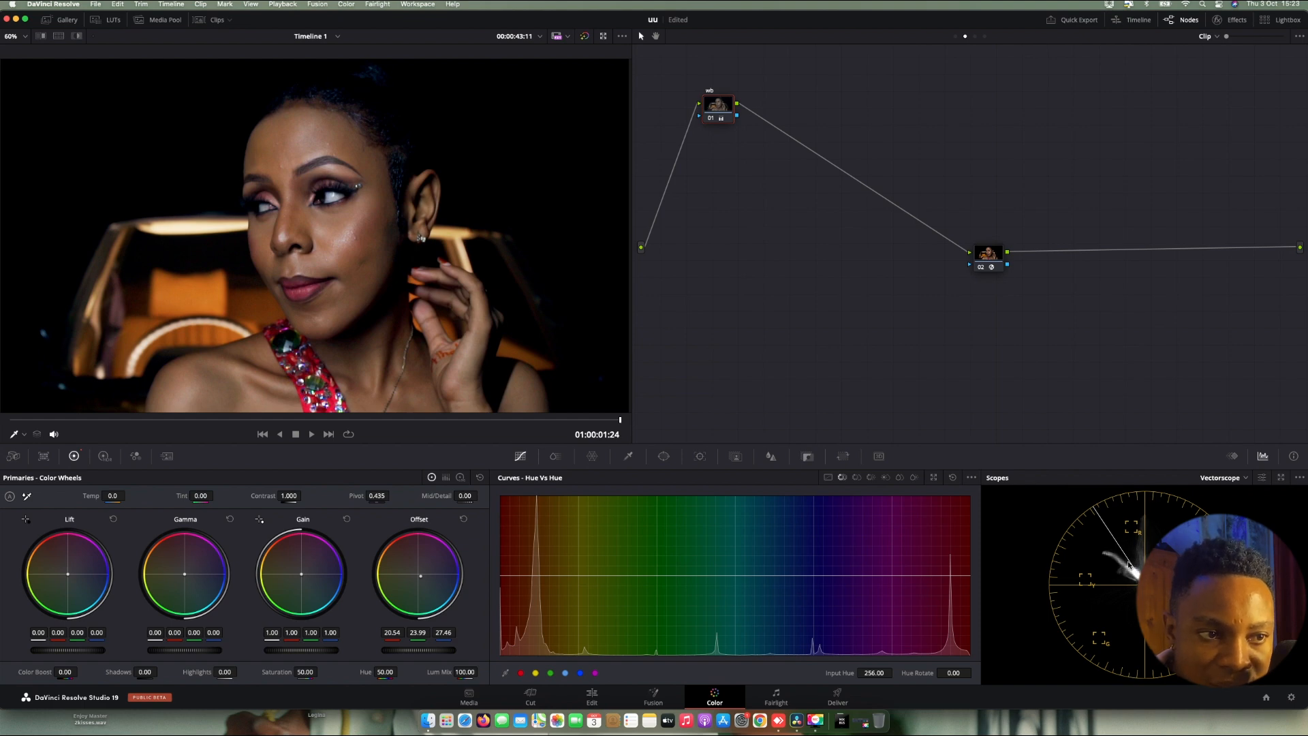
Step: Add a serial node after the wb node and place it below wb, before the final node
click(709, 121)
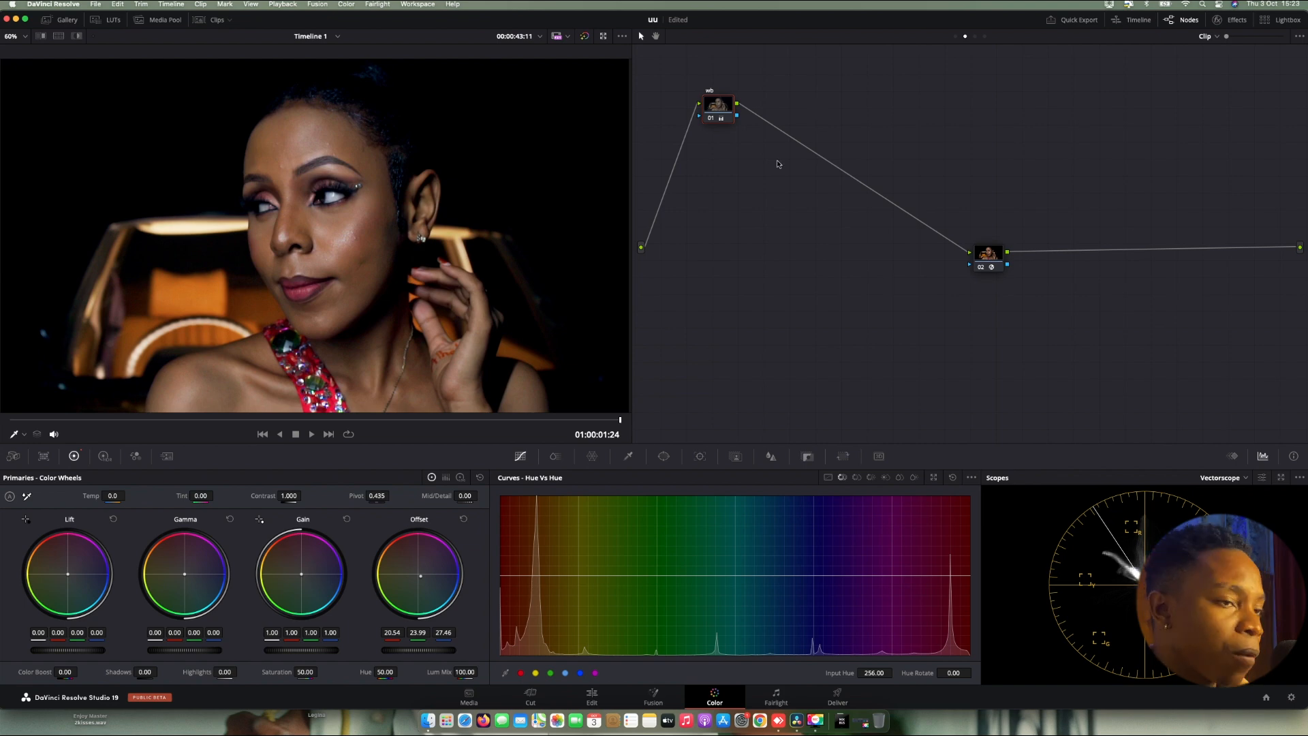
right_click(728, 99)
mouse_move(777, 149)
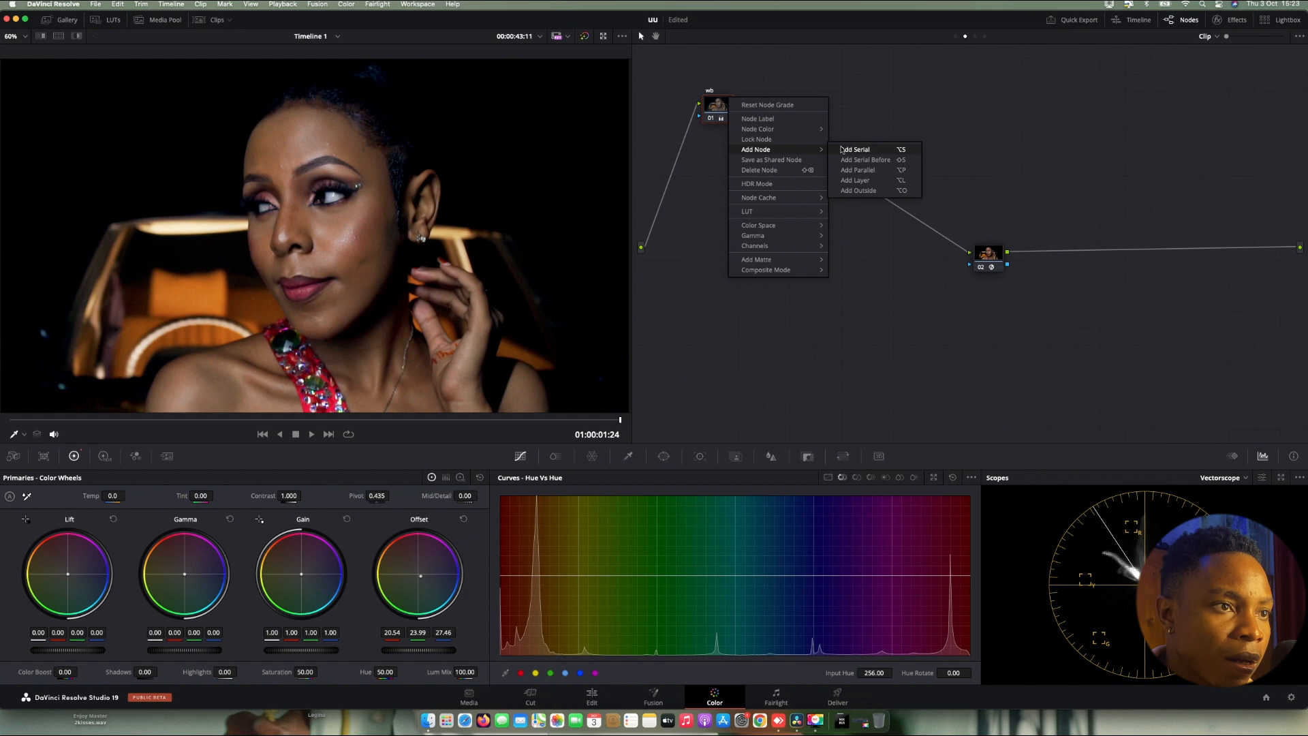
click(860, 147)
drag(758, 105, 755, 273)
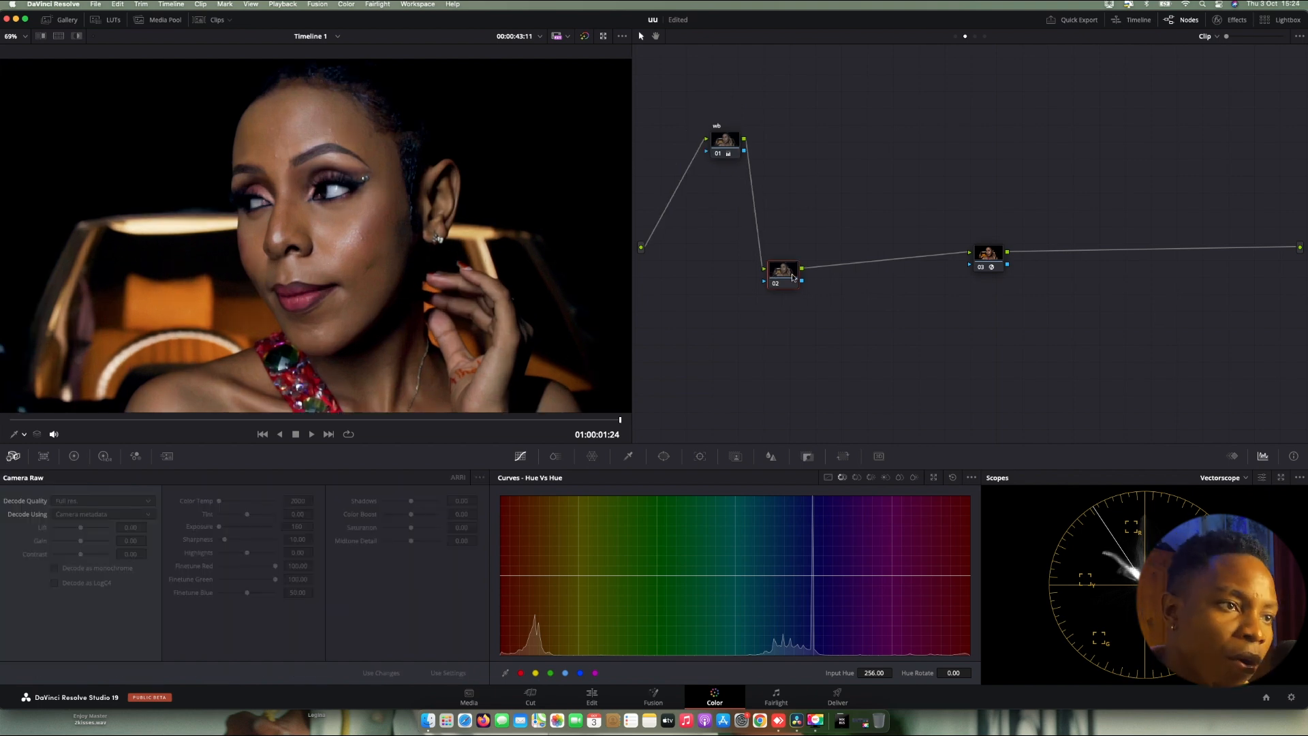
drag(787, 276, 778, 226)
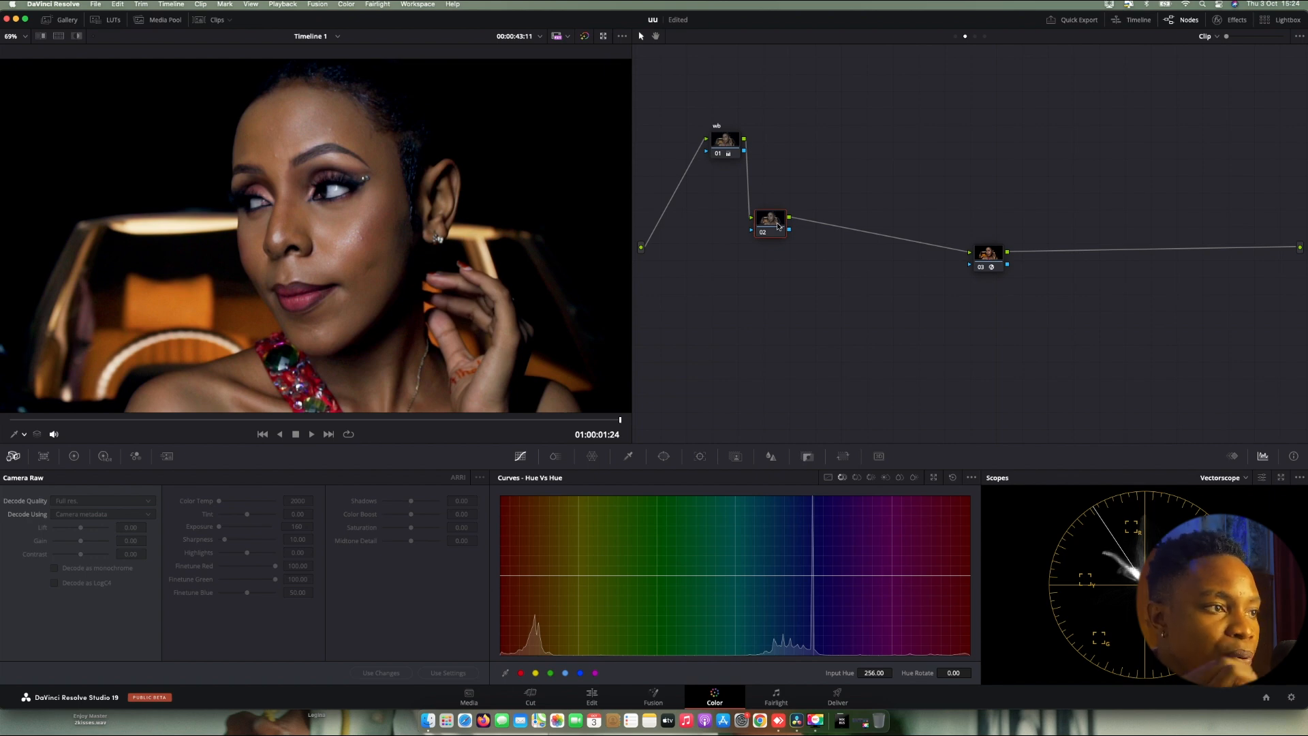
Step: Select node 02 and sample the forehead skin with the Qualifier picker to set points on the Hue Vs Hue curve
scroll(338, 195, up, 8)
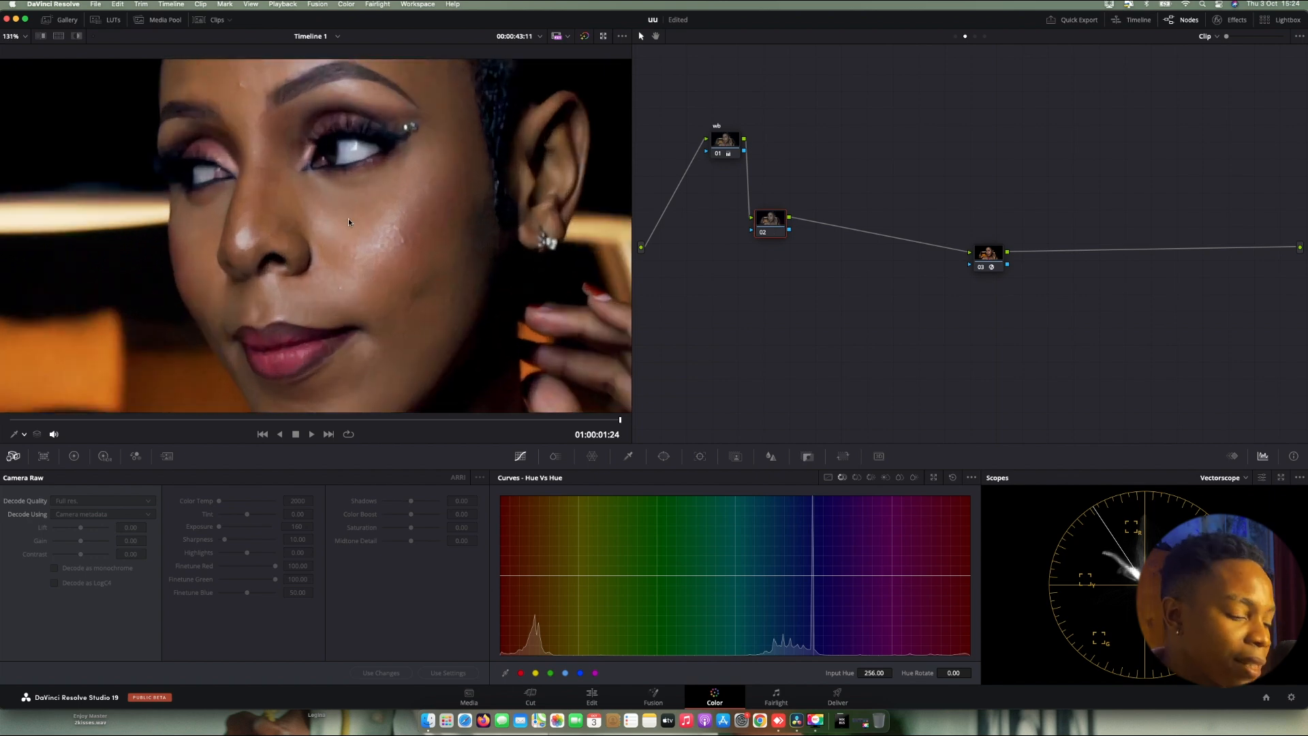
scroll(349, 219, up, 5)
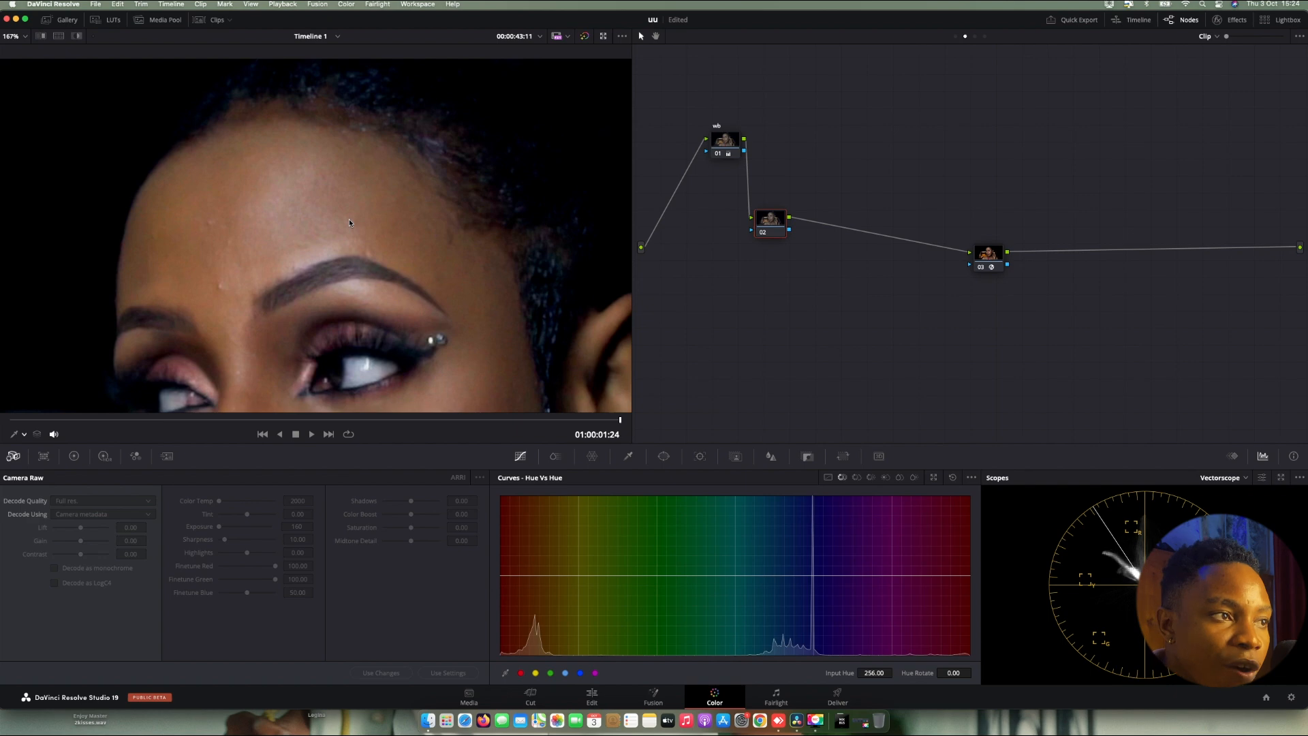
click(719, 140)
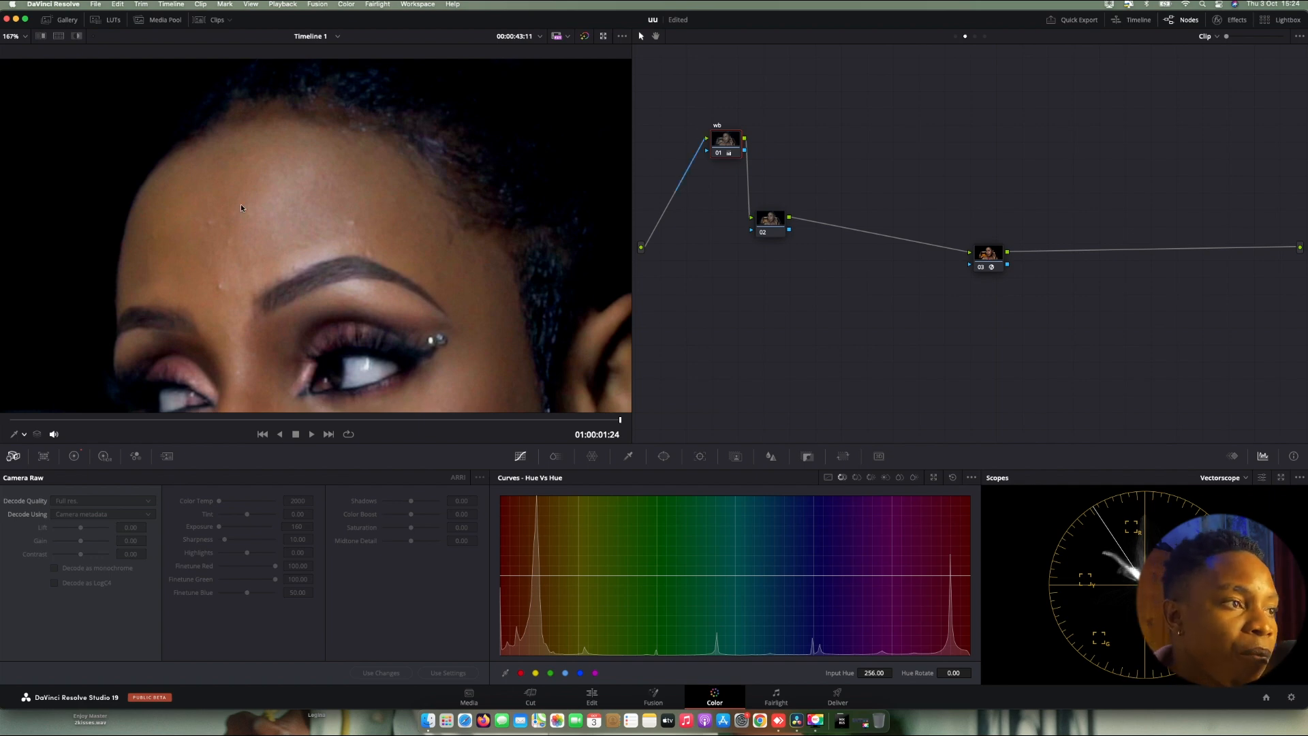
scroll(241, 207, up, 5)
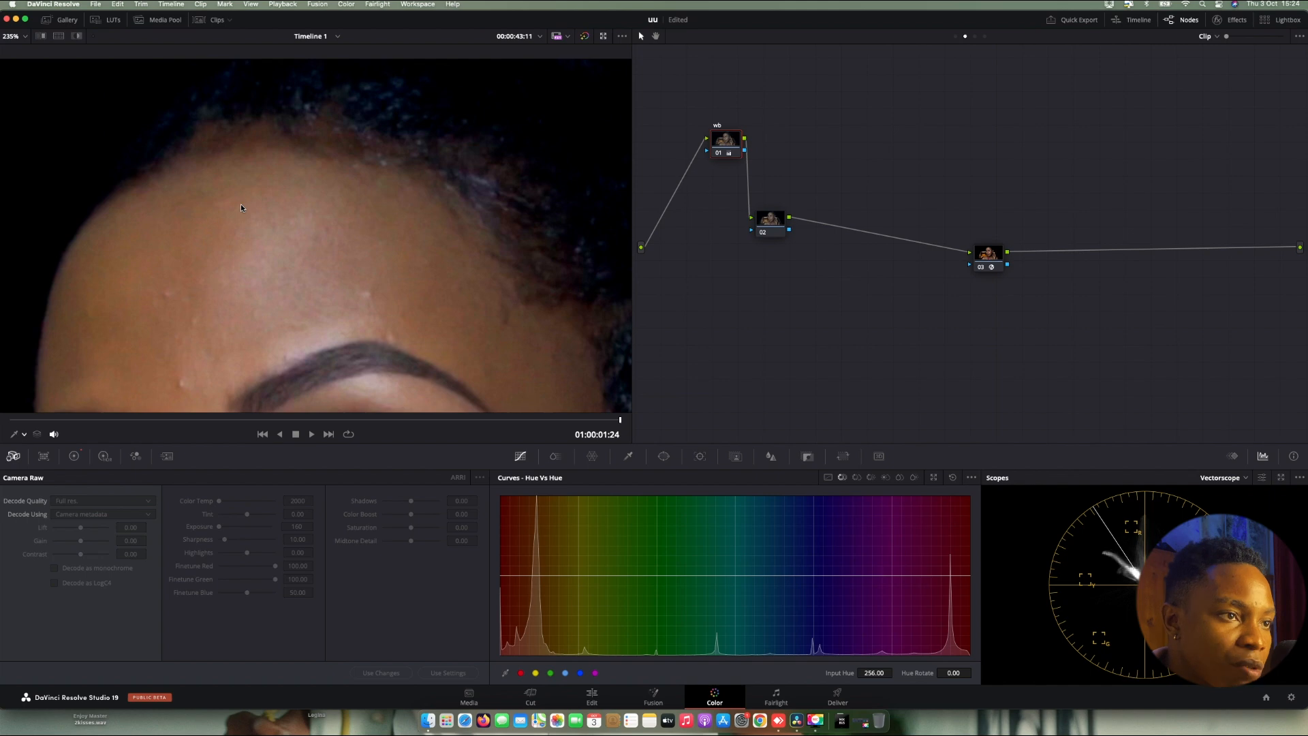
click(768, 218)
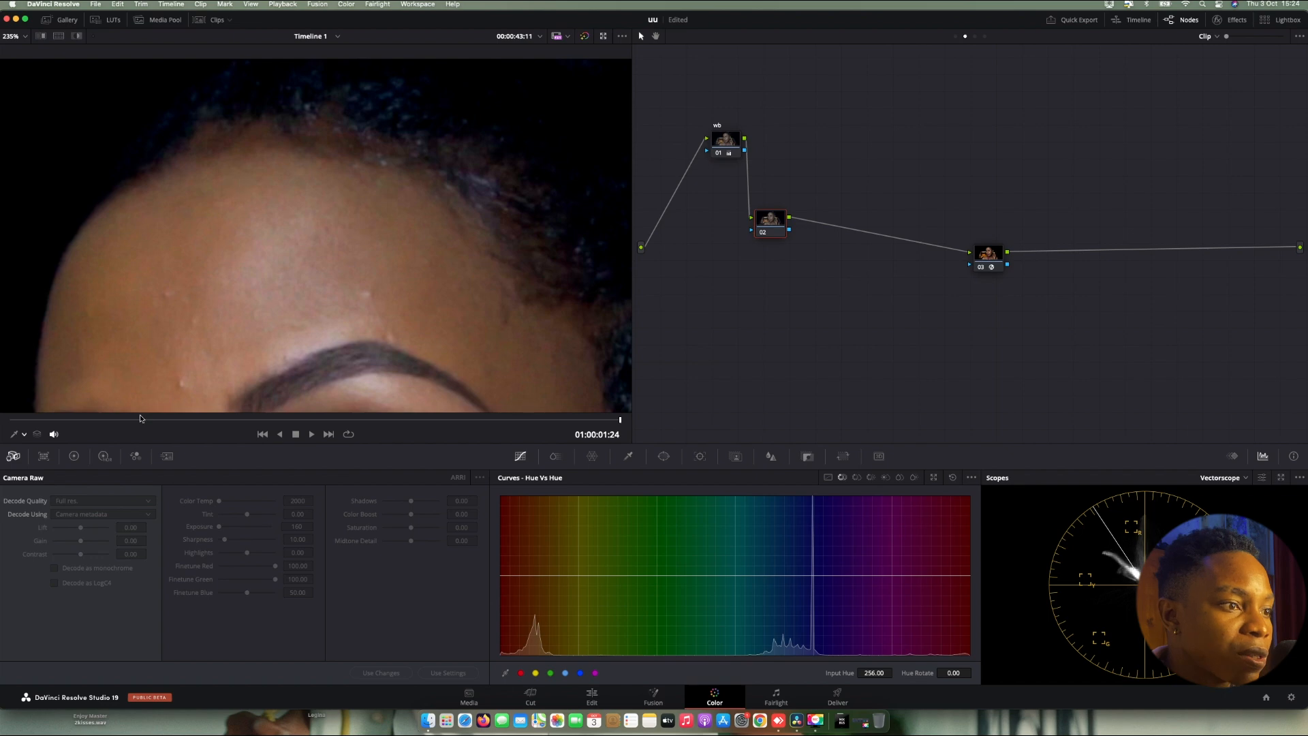
click(23, 434)
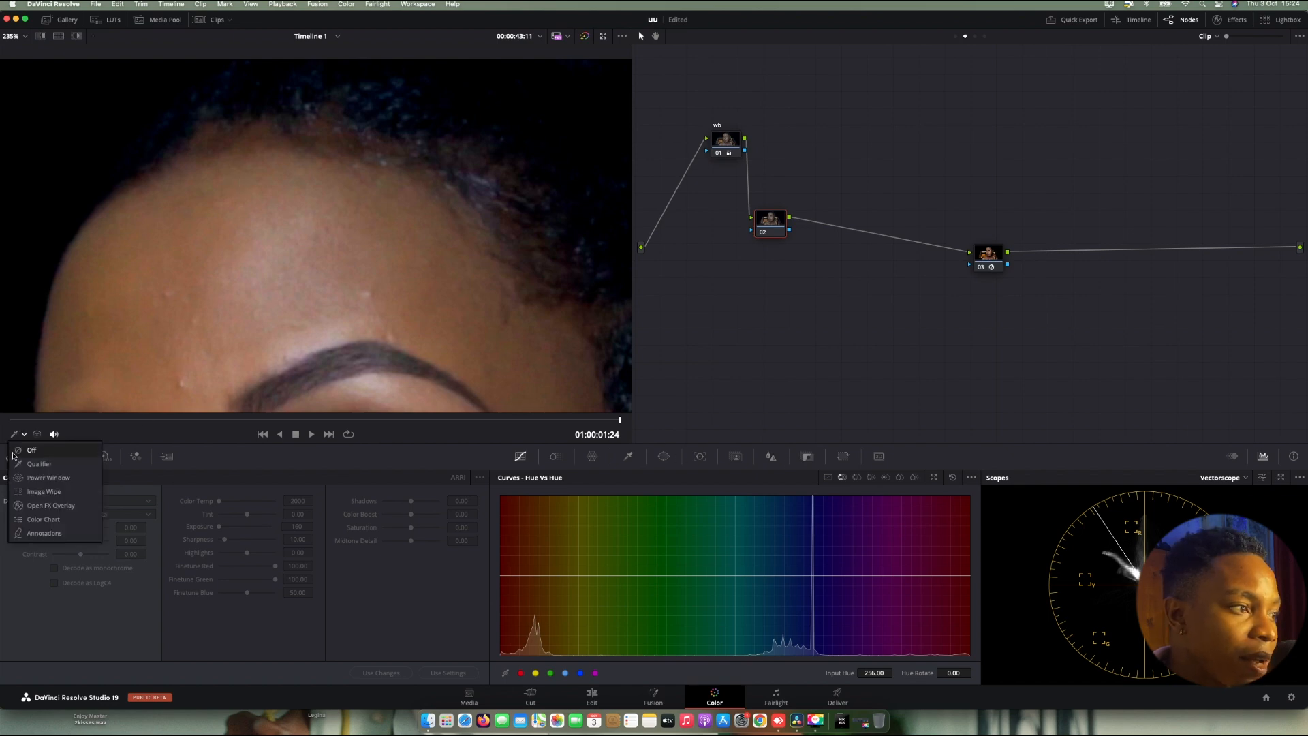
click(21, 464)
click(204, 183)
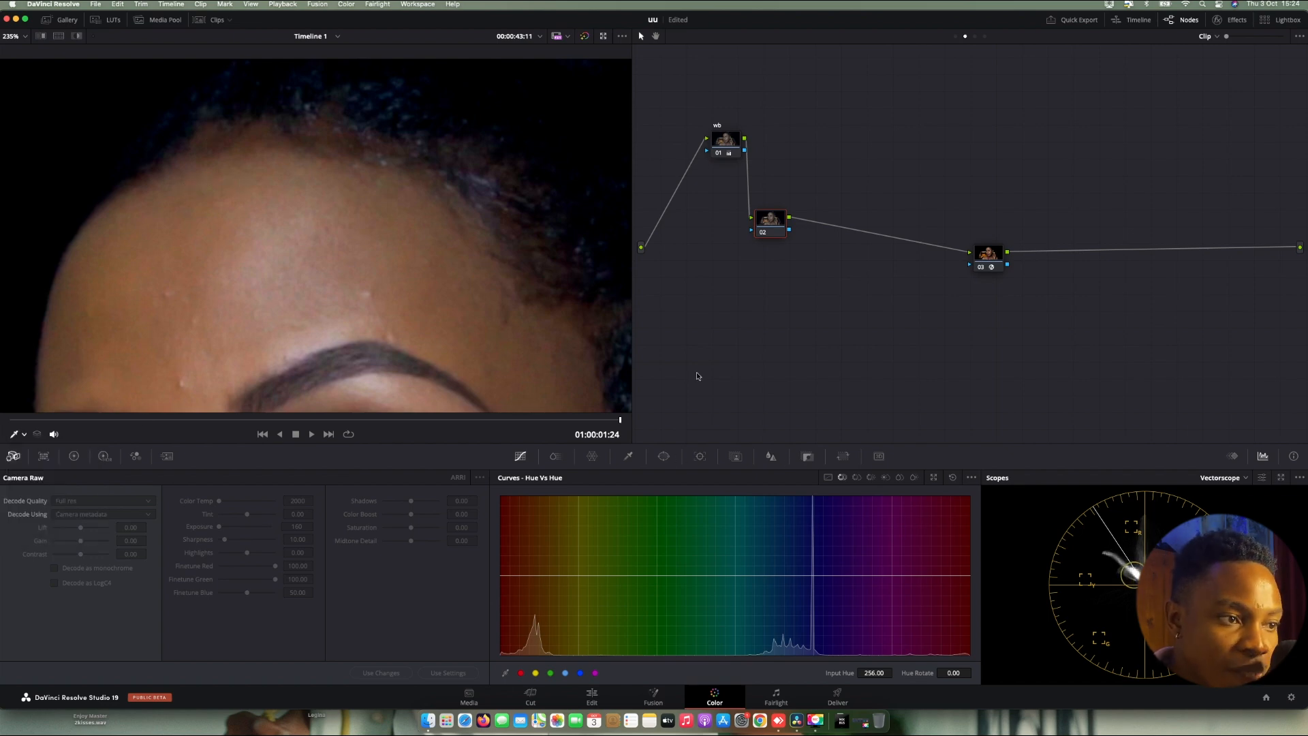
Step: Enlarge the vectorscope in a floating window, set the sampled skin hue's rotation to 9.78 and inspect the face up close
click(1281, 477)
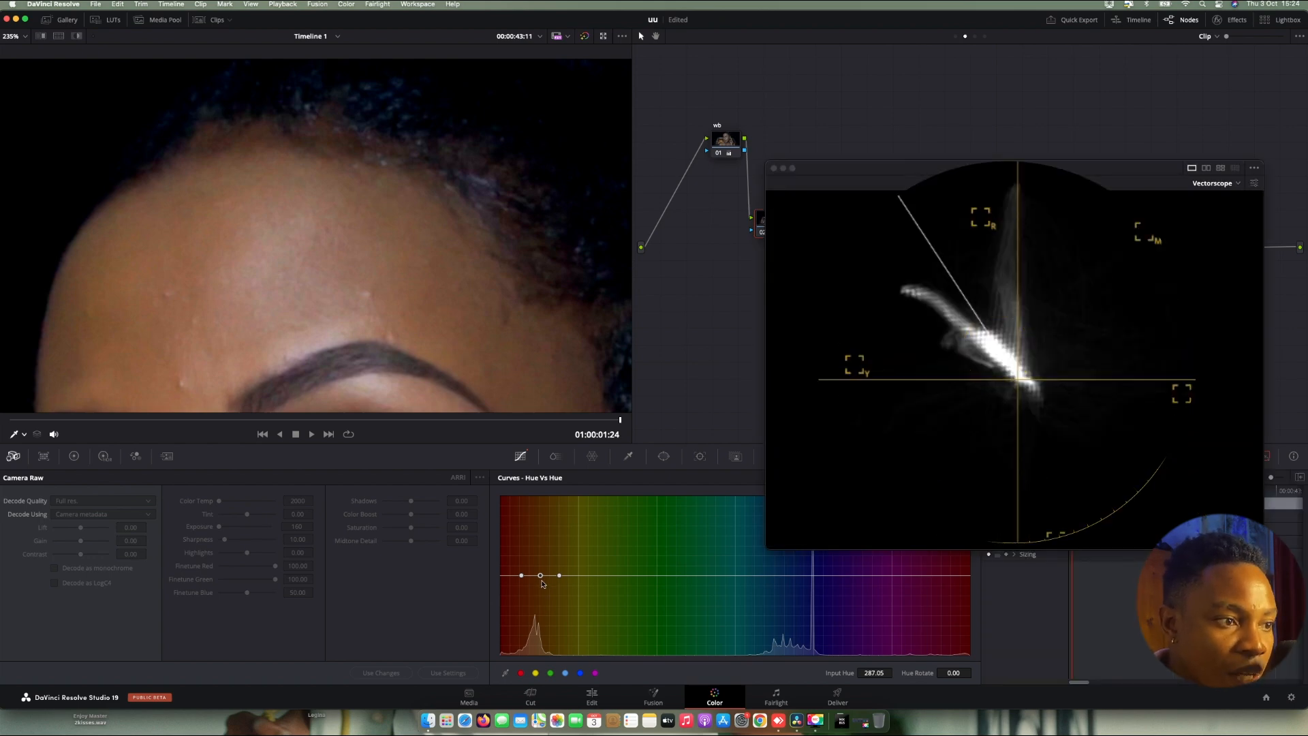
drag(541, 579, 541, 574)
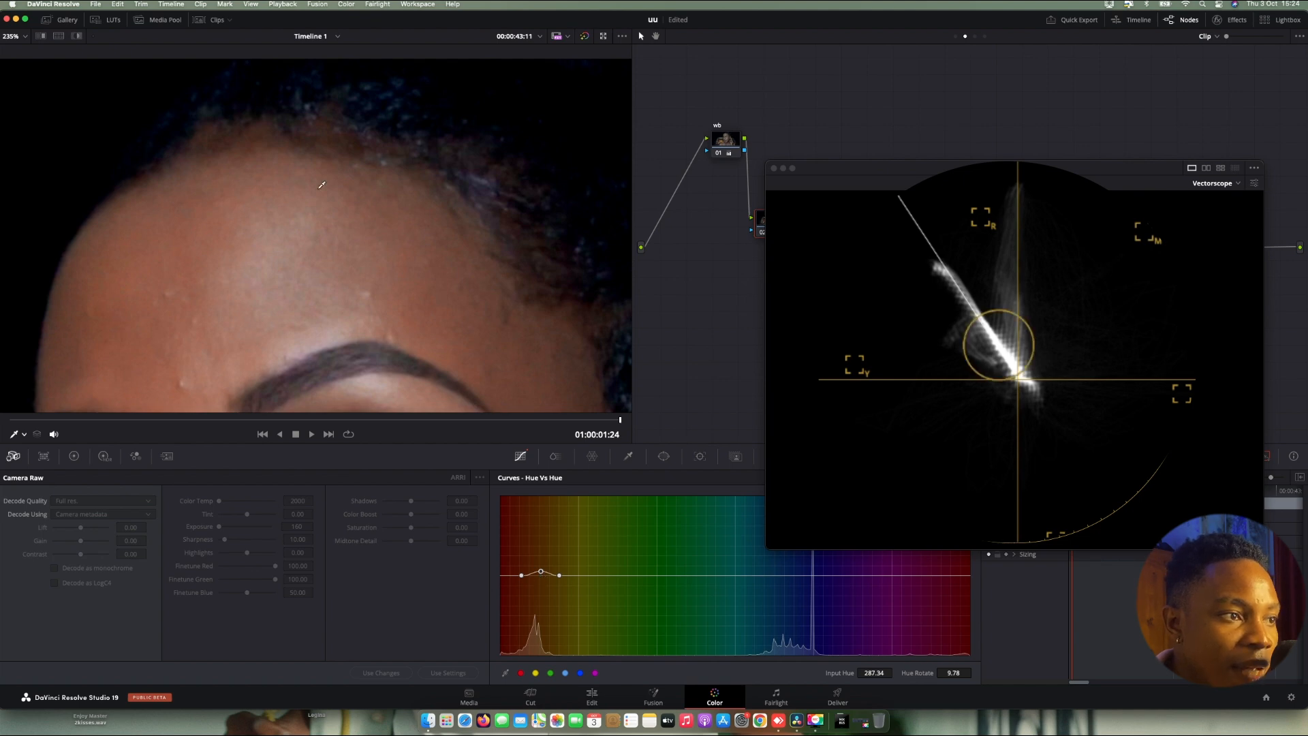
scroll(366, 248, down, 5)
scroll(366, 248, down, 3)
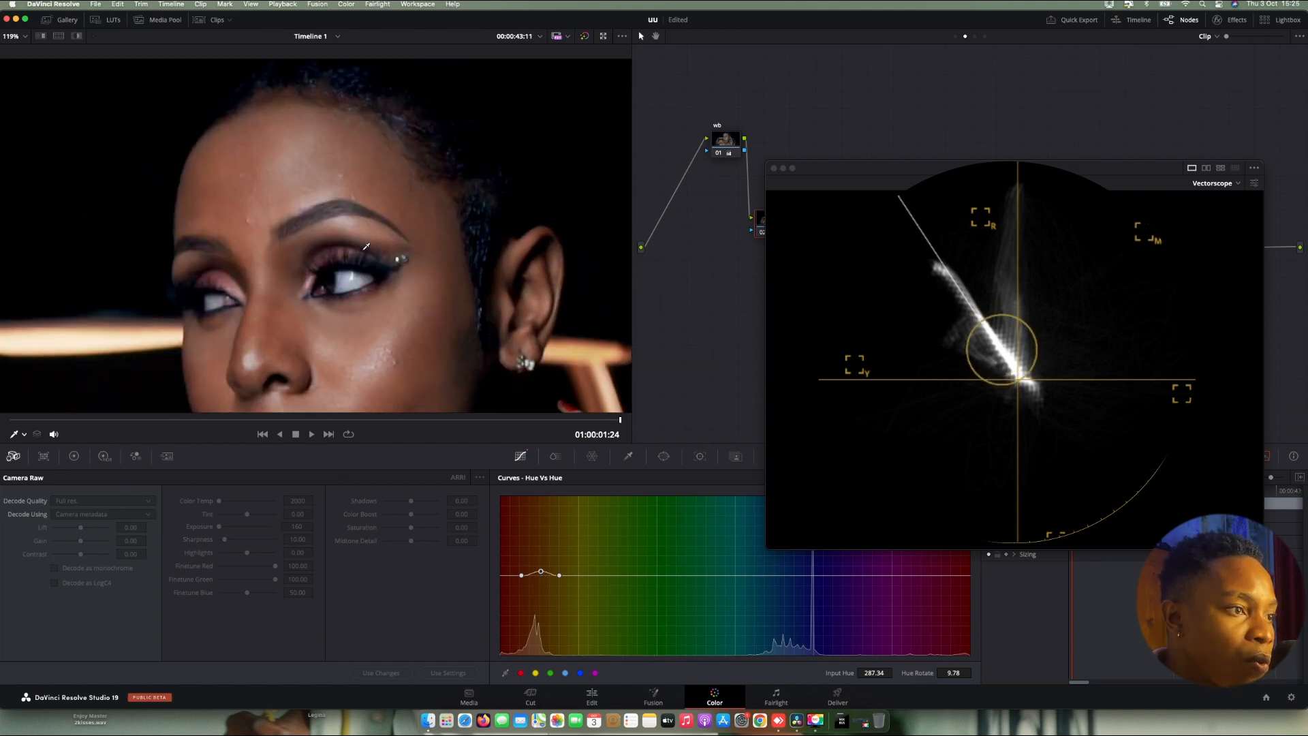
scroll(365, 247, up, 6)
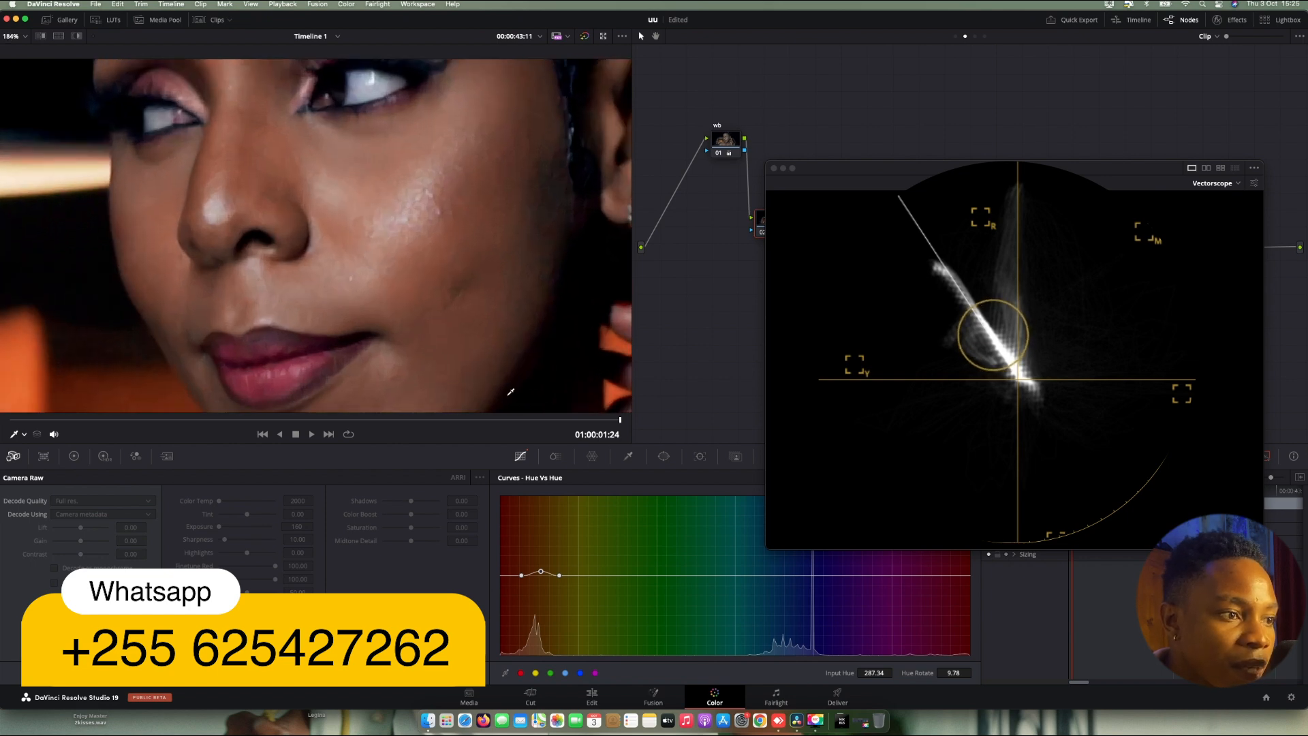
Step: Add the yellow and red preset points to the Hue Vs Hue curve and set the skin range's red-side point to hue 270.89, rotation -4.03
click(535, 673)
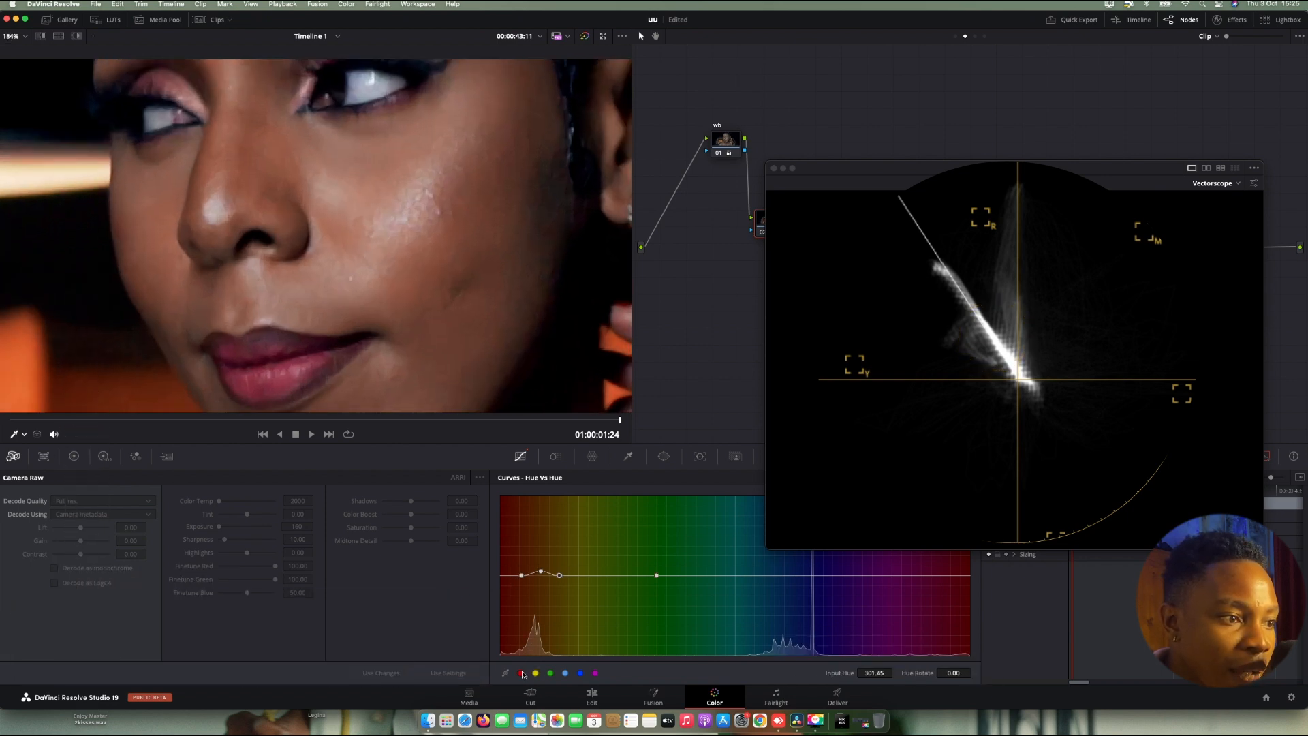
click(522, 674)
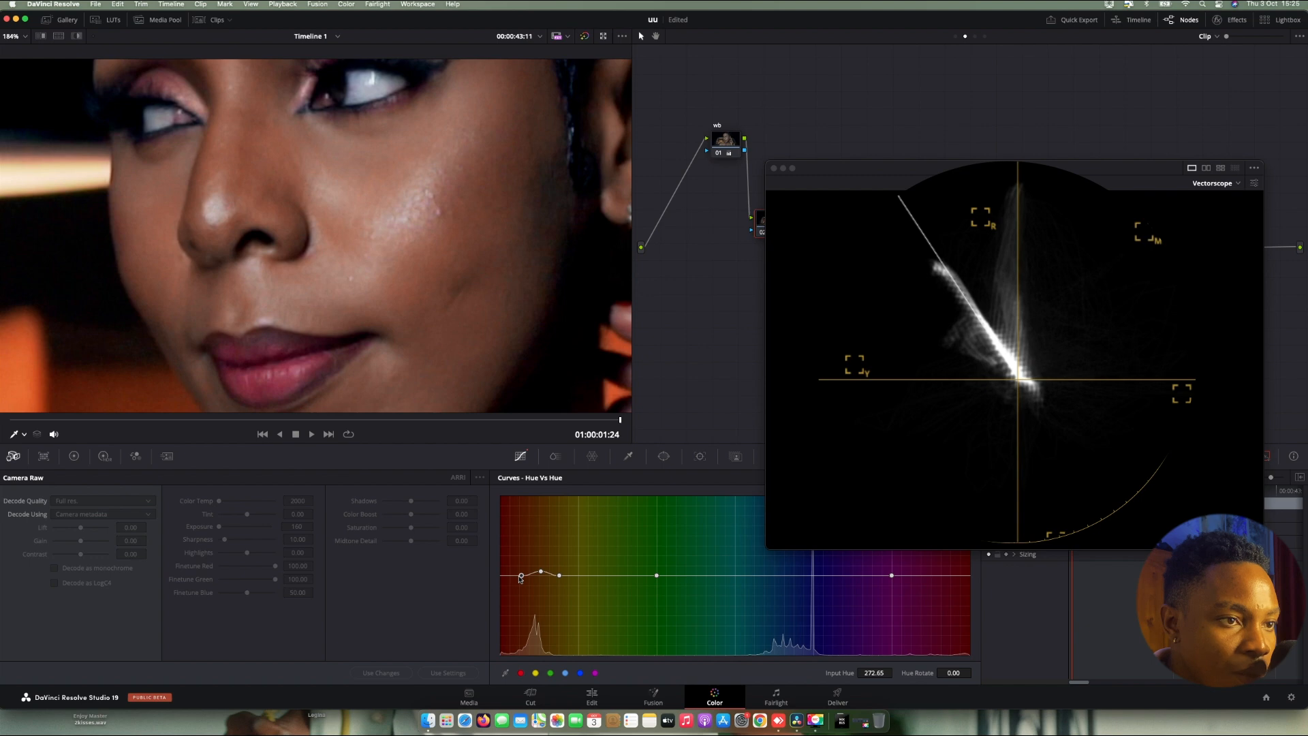
drag(521, 576, 519, 580)
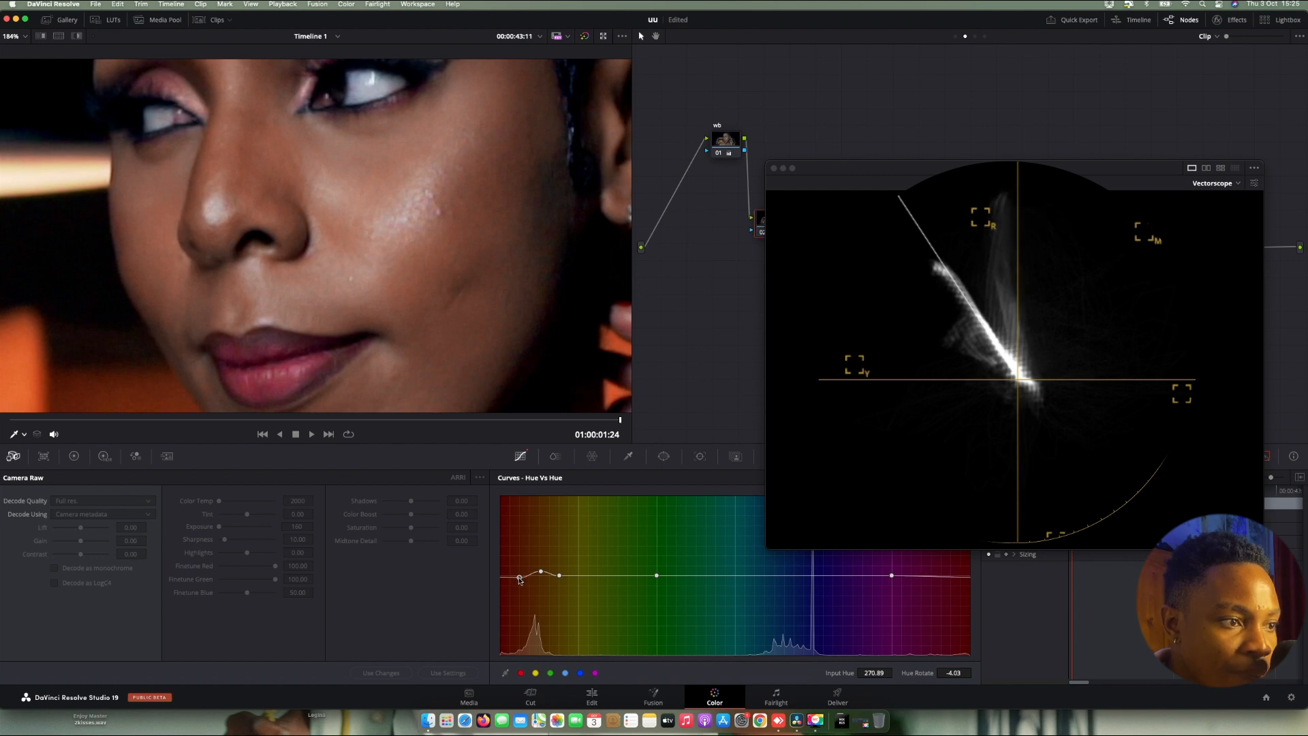
Step: Fit the shot to the viewer and examine the corrected skin tone at full screen
key(shift+z)
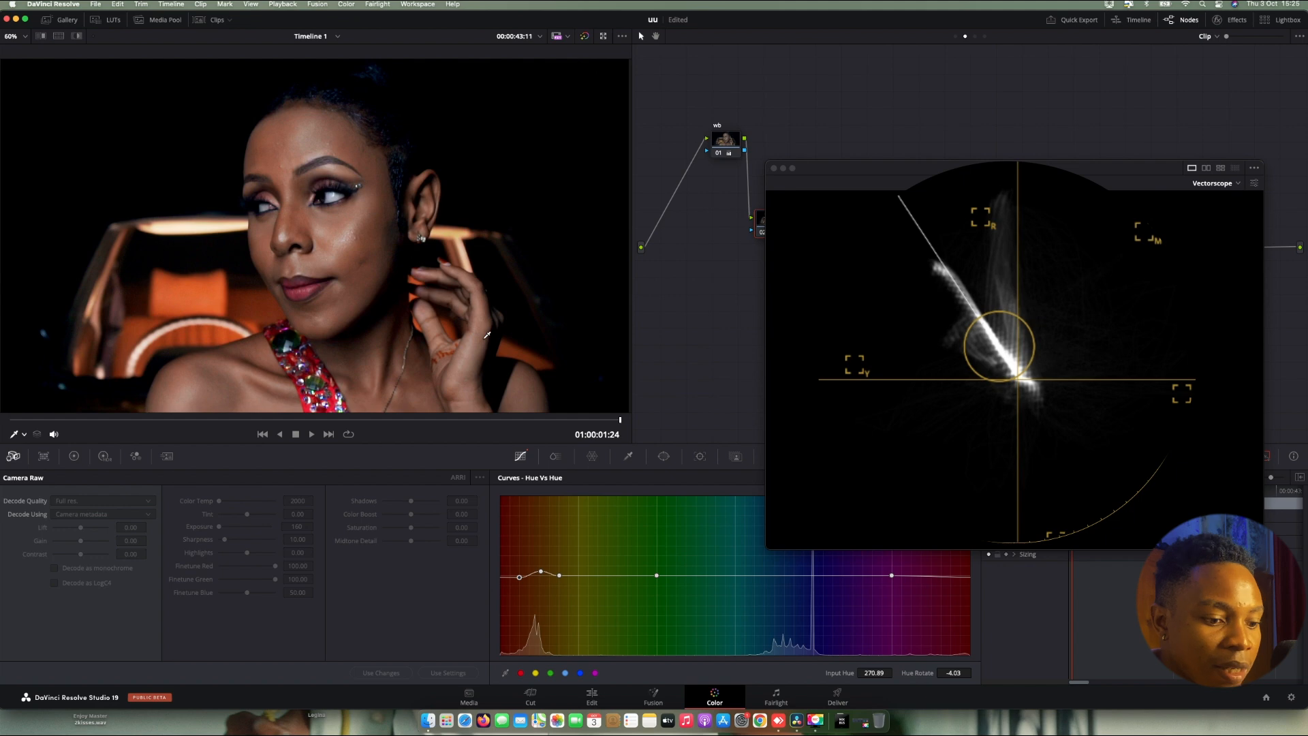
key(super+f)
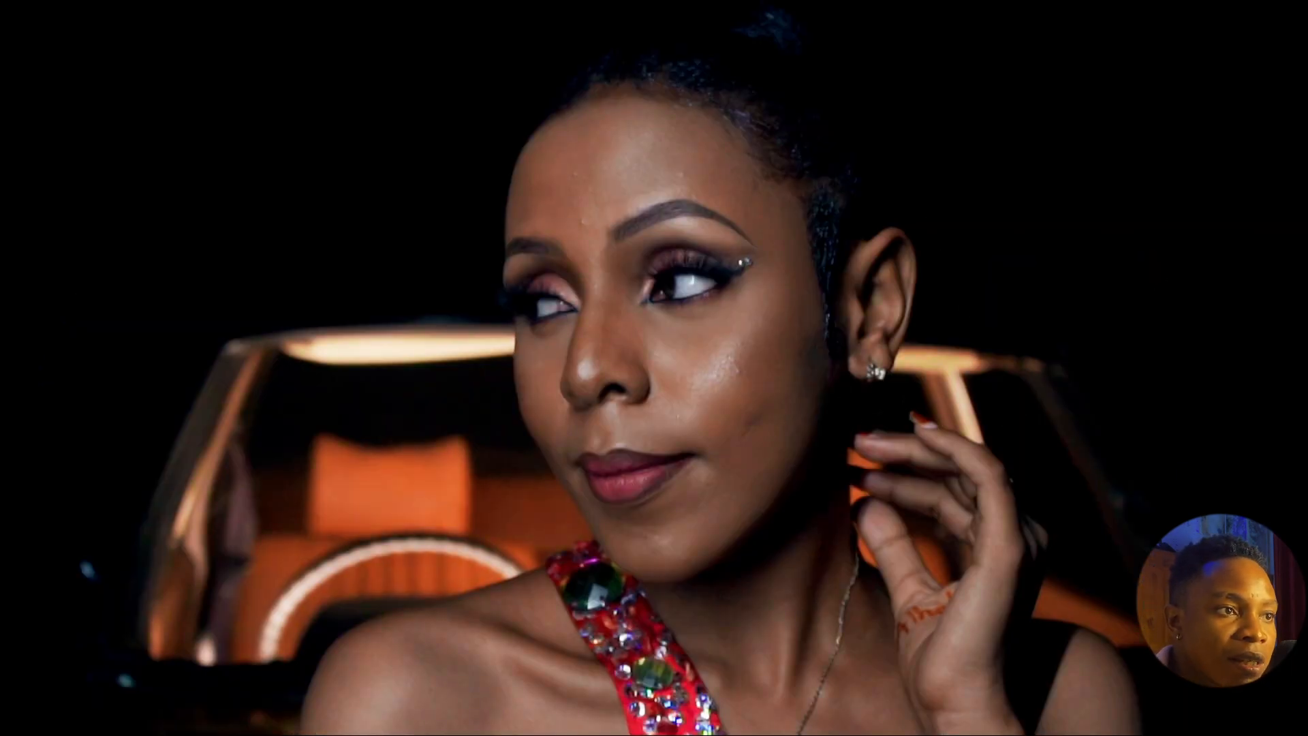
mouse_move(556, 135)
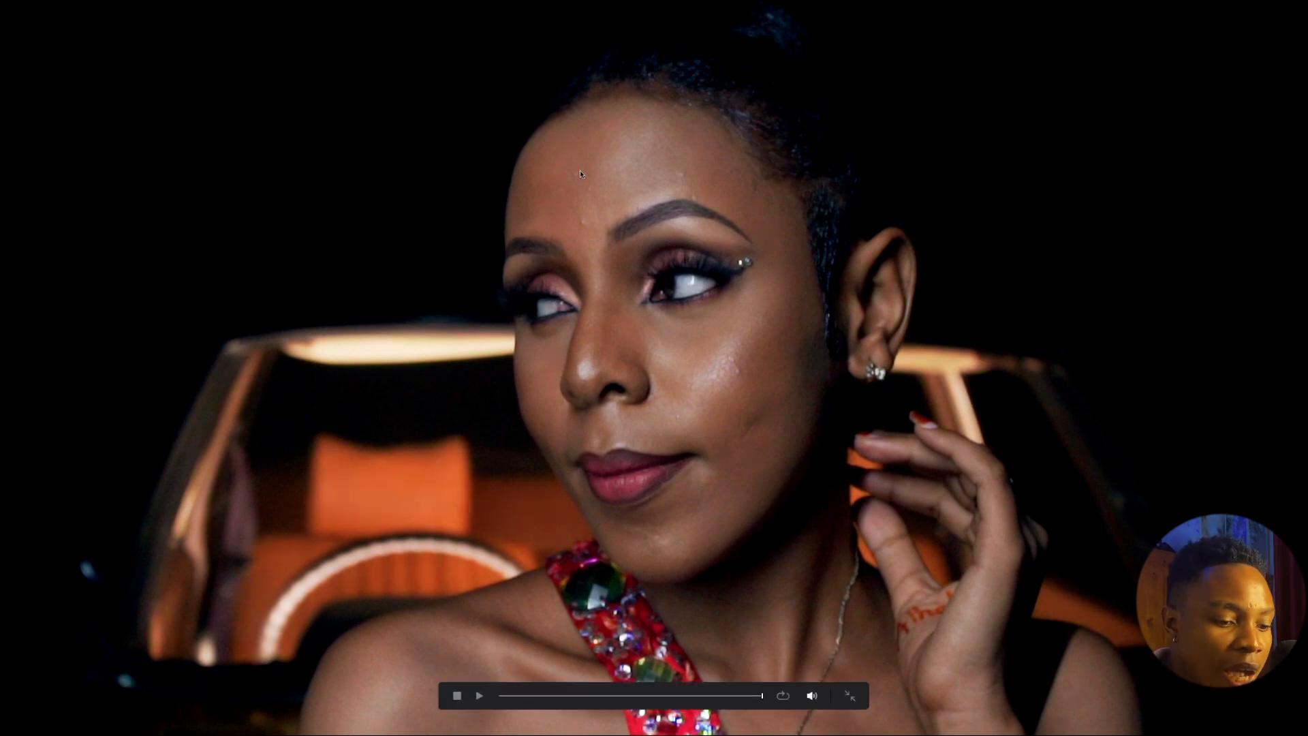
key(Escape)
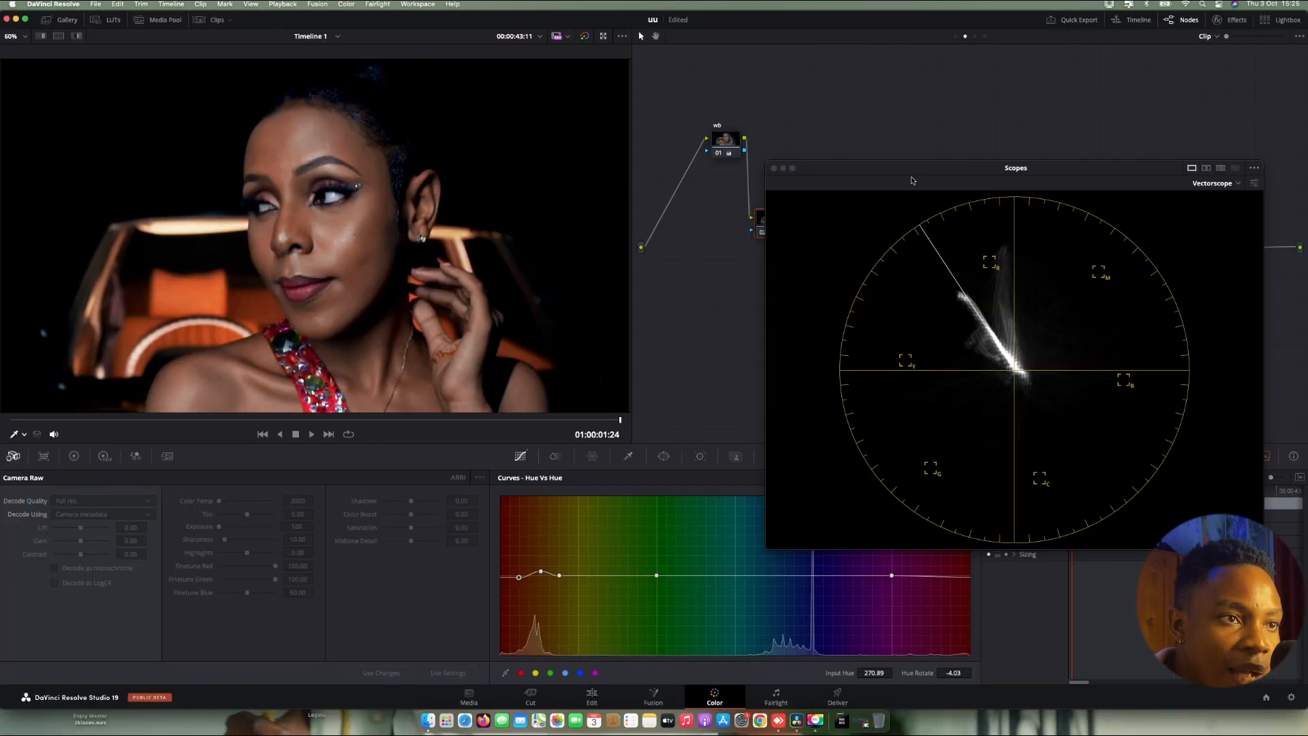
Step: Move the vectorscope window clear of the curves, switch to Hue Vs Sat and add control points around red
drag(1081, 184, 1235, 203)
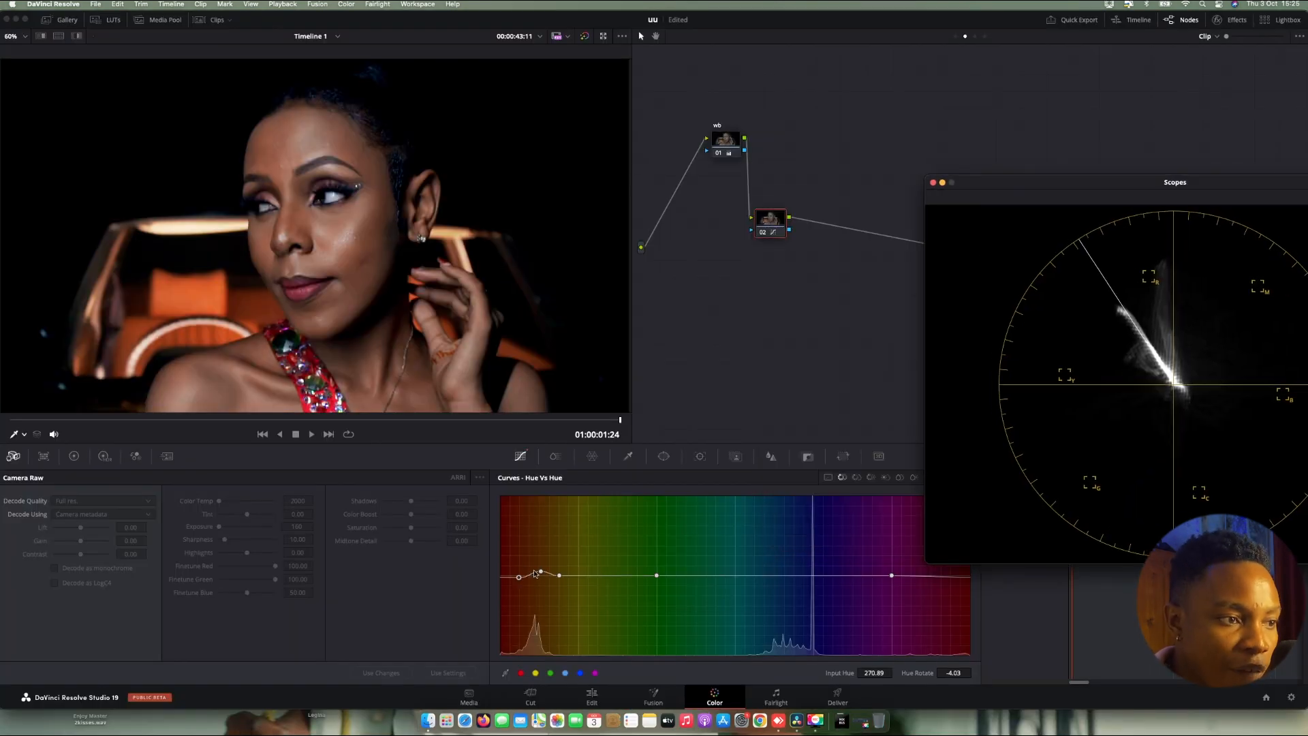
drag(543, 576, 542, 574)
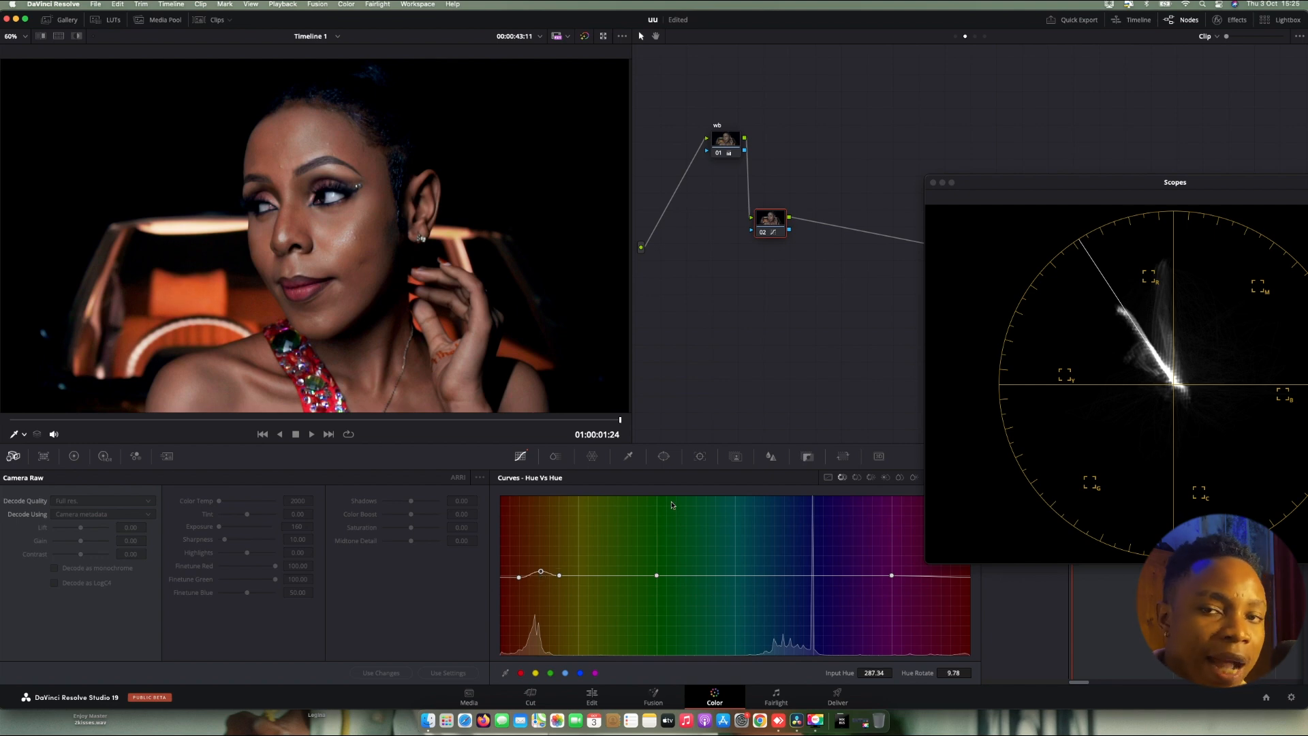
click(857, 477)
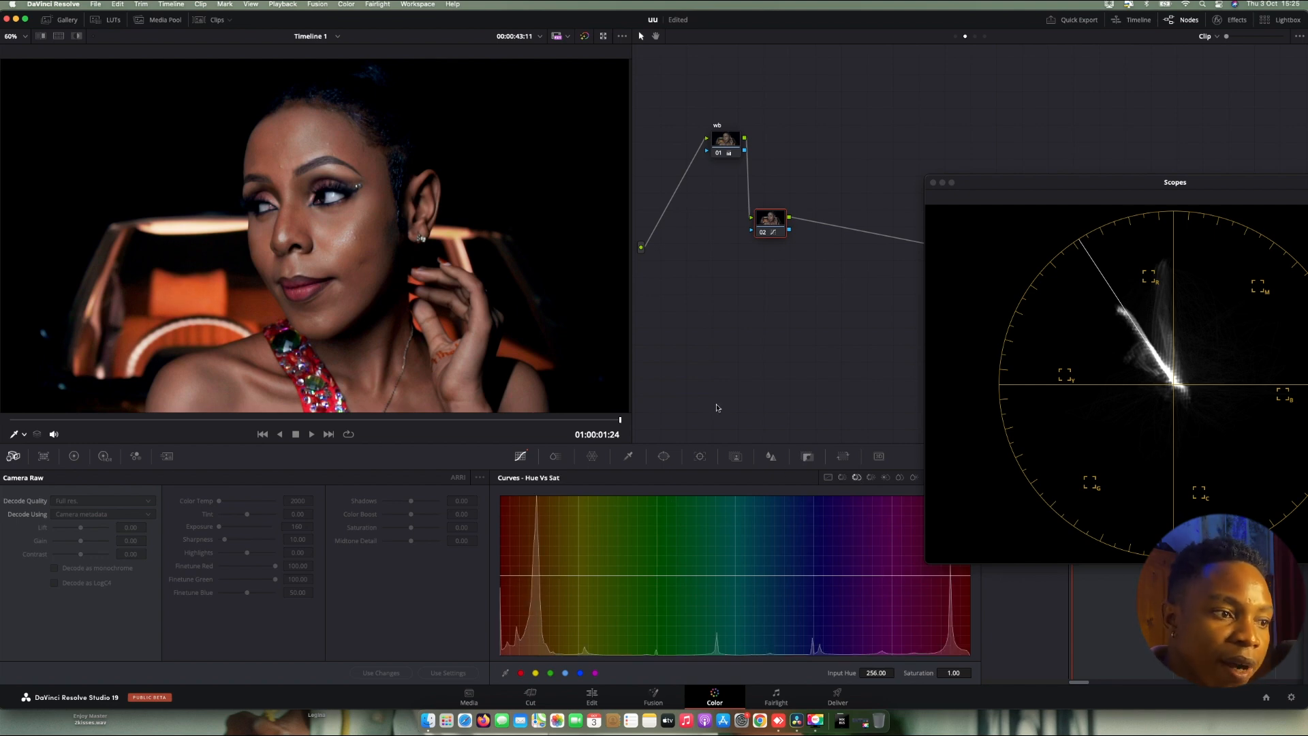
click(519, 674)
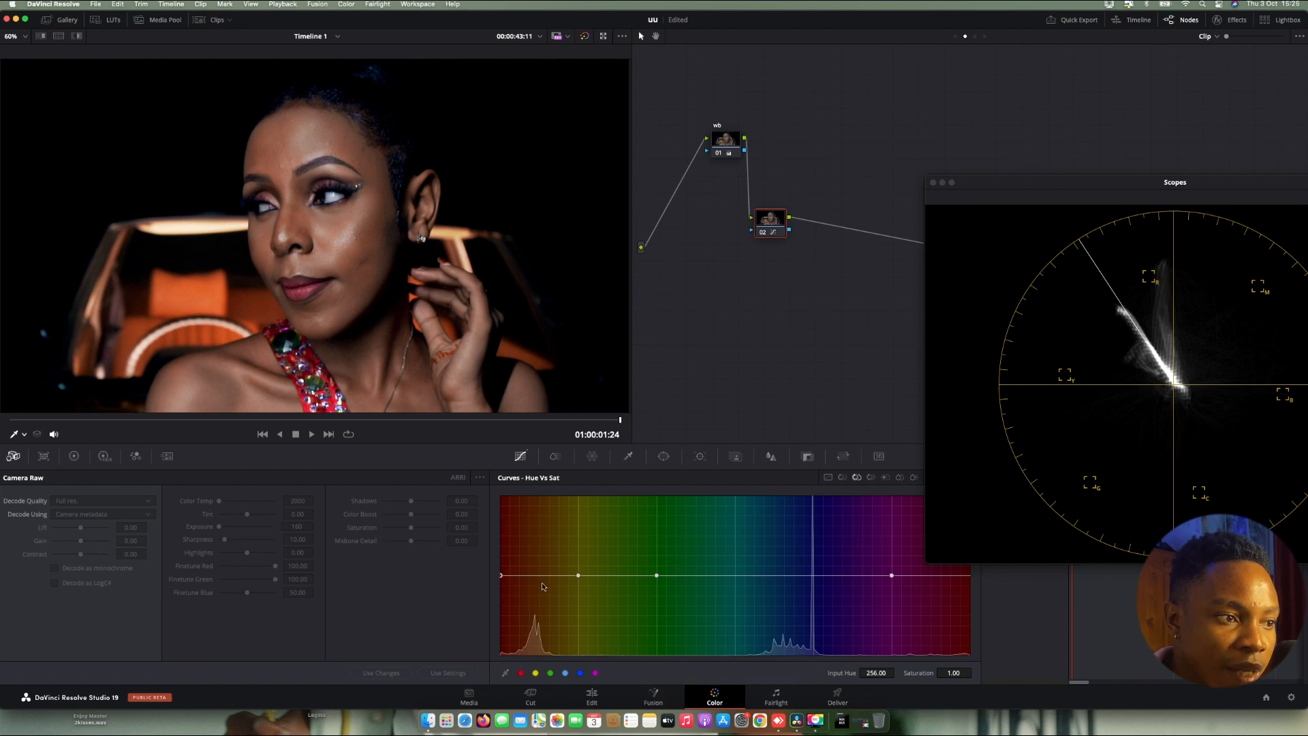
Step: Try skin-tone saturations of 0.33 and 1.68 on the Hue Vs Sat curve, and remove the trial point
drag(539, 577, 544, 630)
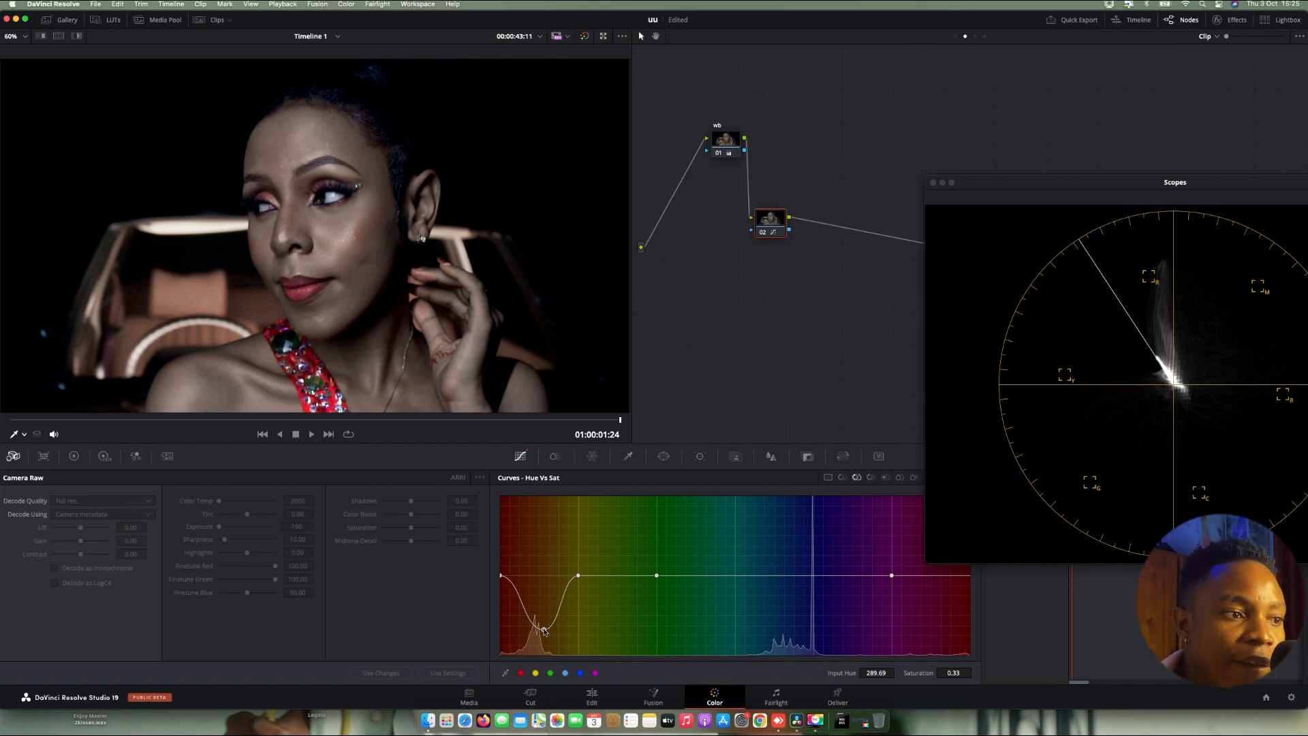
drag(544, 631, 546, 523)
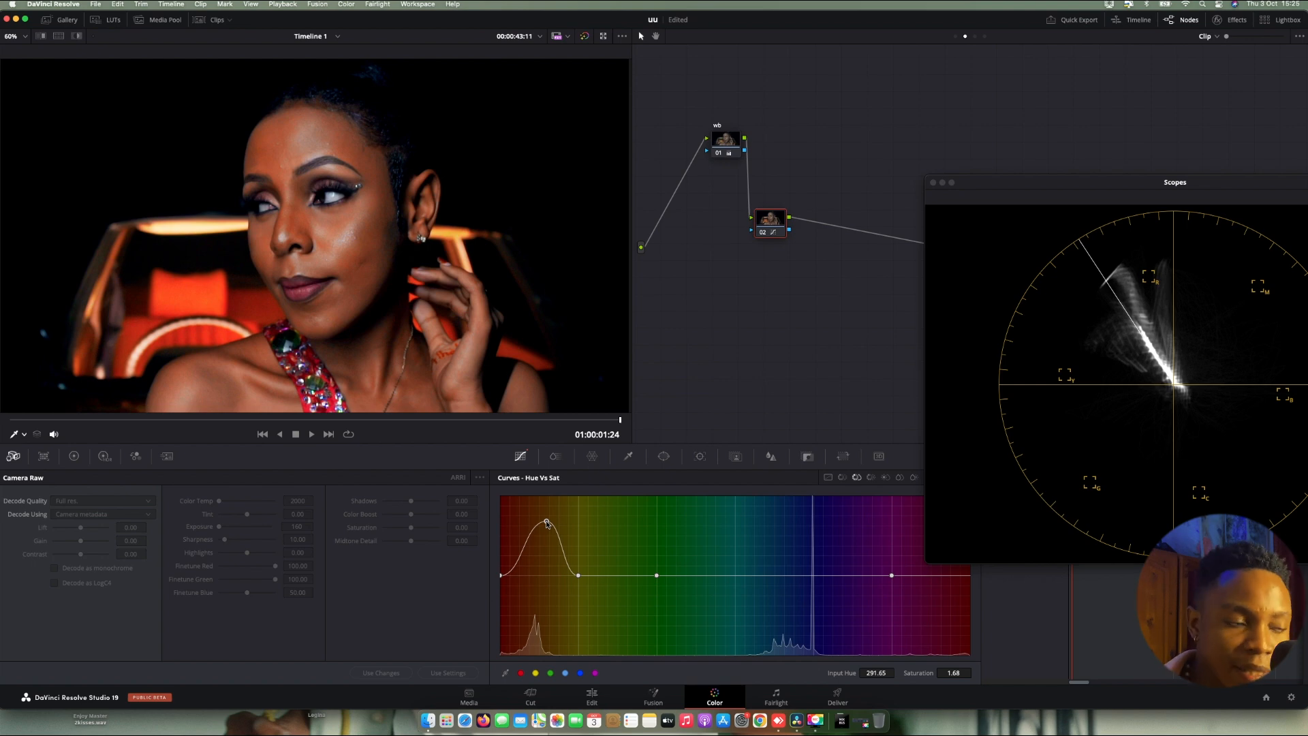
right_click(546, 524)
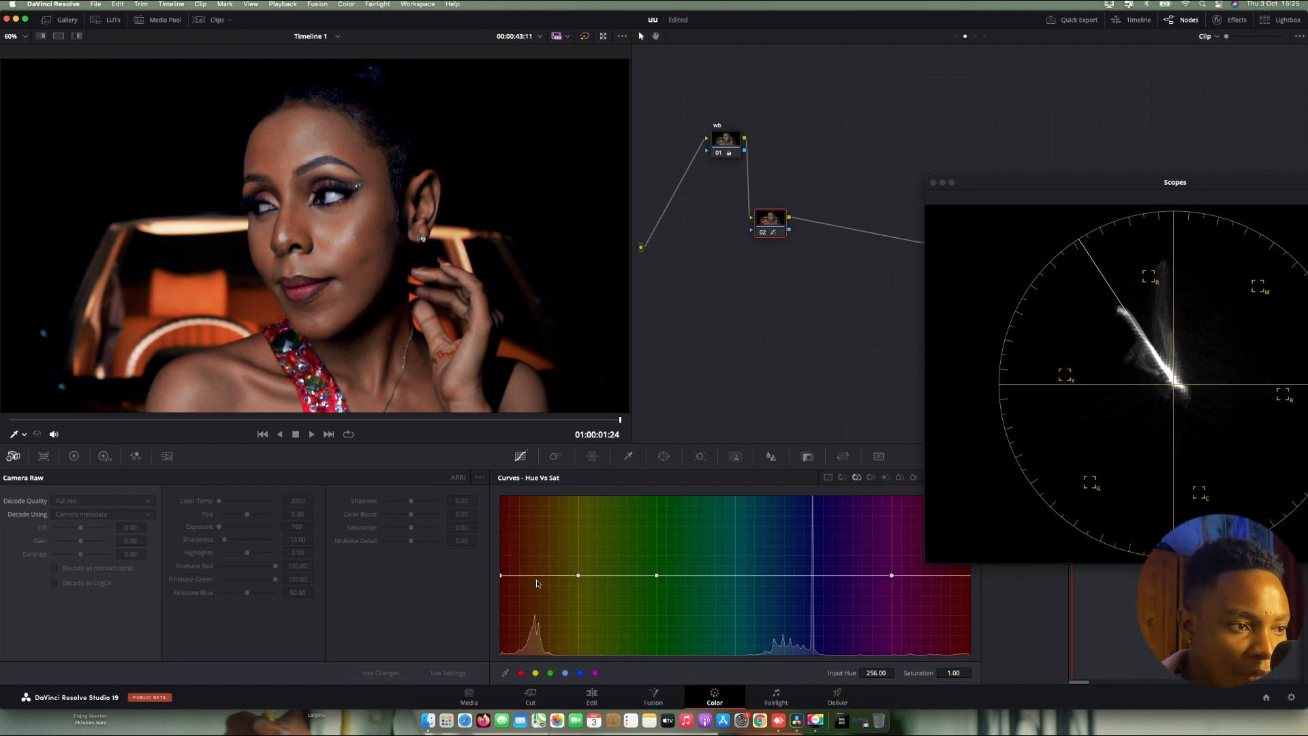
Step: Lower the skin-tone saturation to 0.82 at input hue 286.16 on the Hue Vs Sat curve
drag(539, 577, 539, 592)
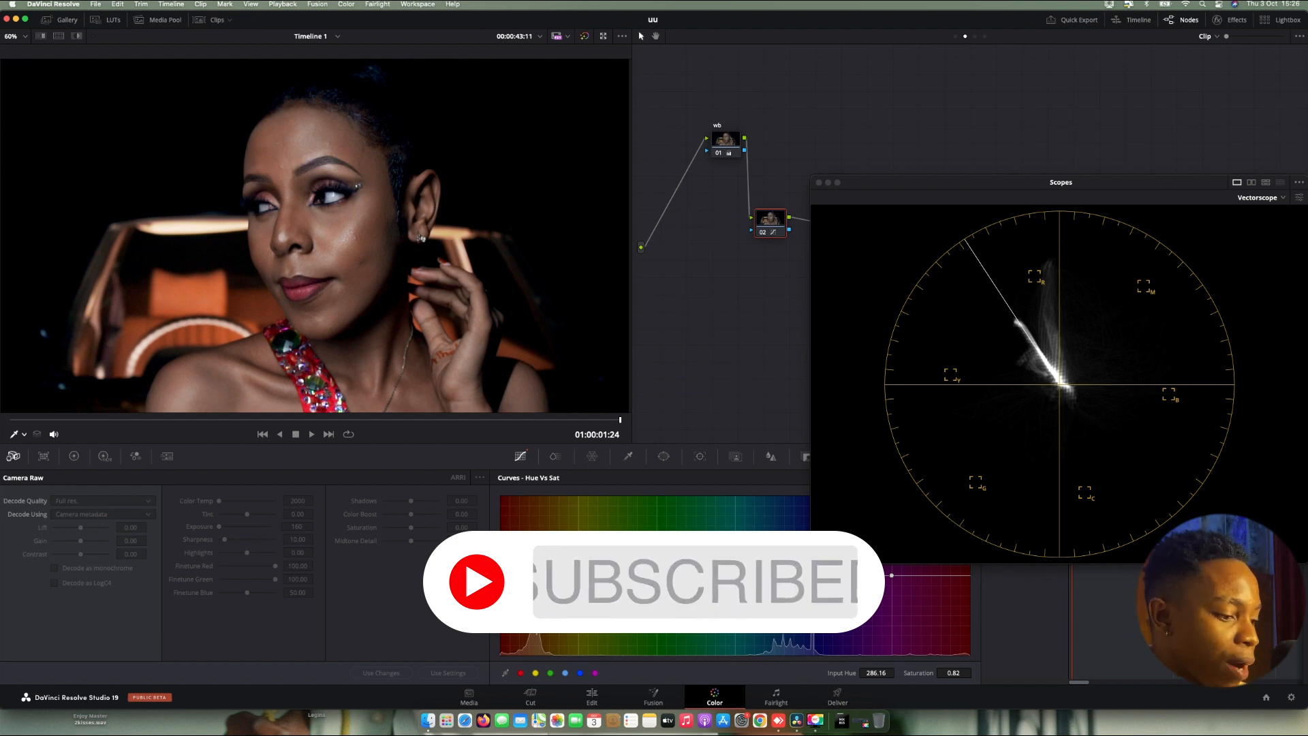
Step: Add a serial node after node 02 and enlarge the floating vectorscope window
key(alt+s)
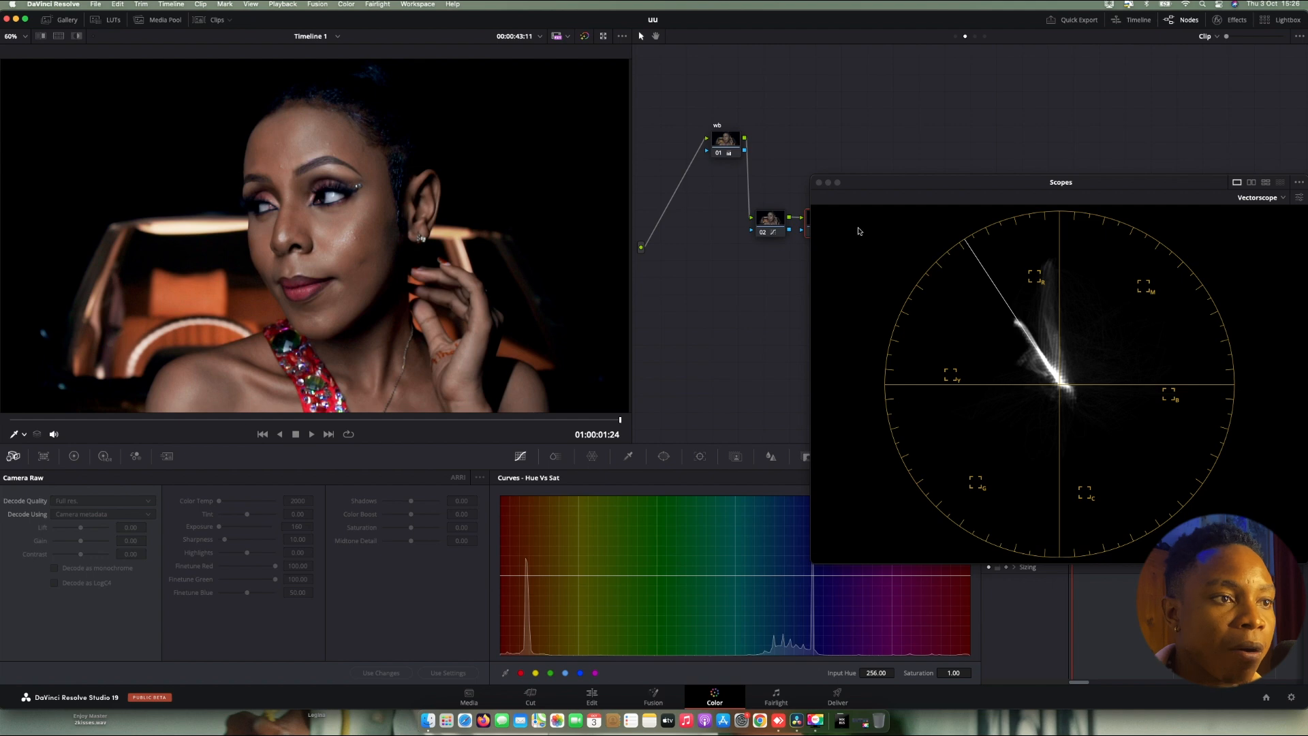
double_click(890, 183)
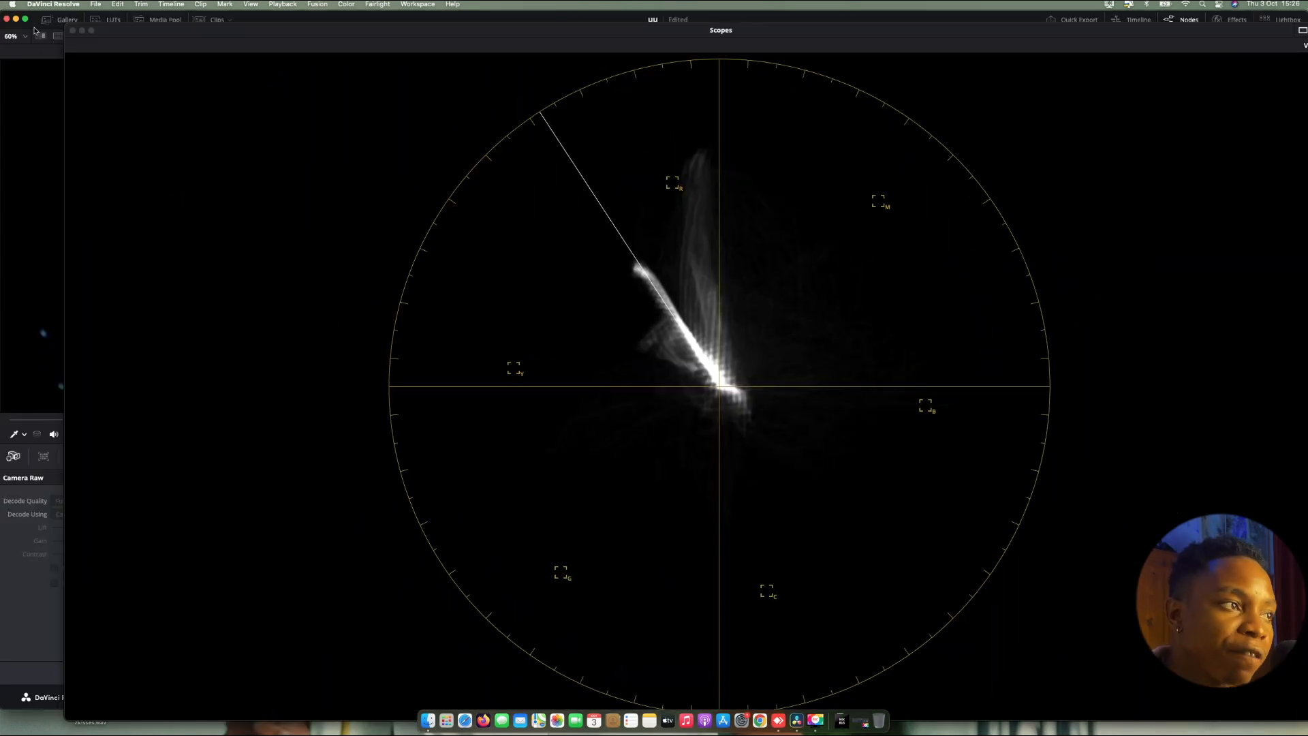
Step: Close the floating vectorscope, sample the cheek skin with the HSL qualifier and show the selection highlight
drag(242, 32, 340, 78)
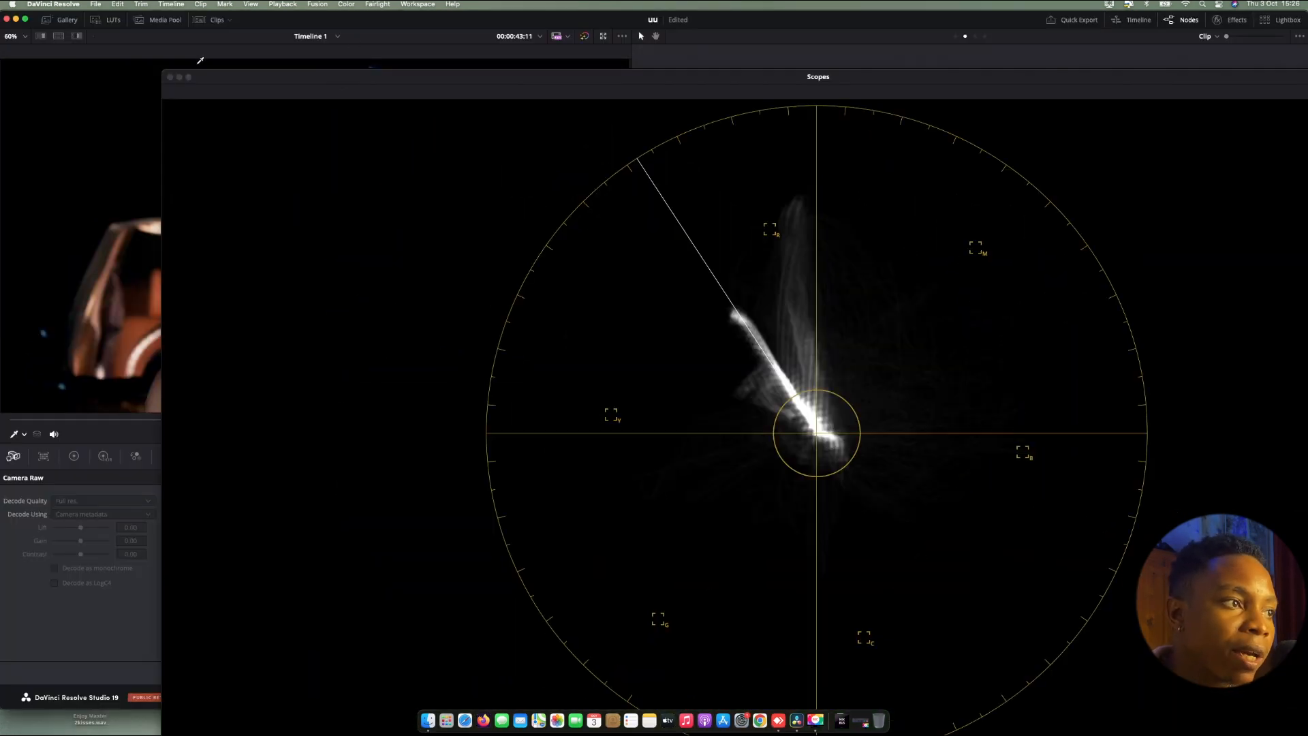
drag(163, 72, 761, 286)
click(771, 284)
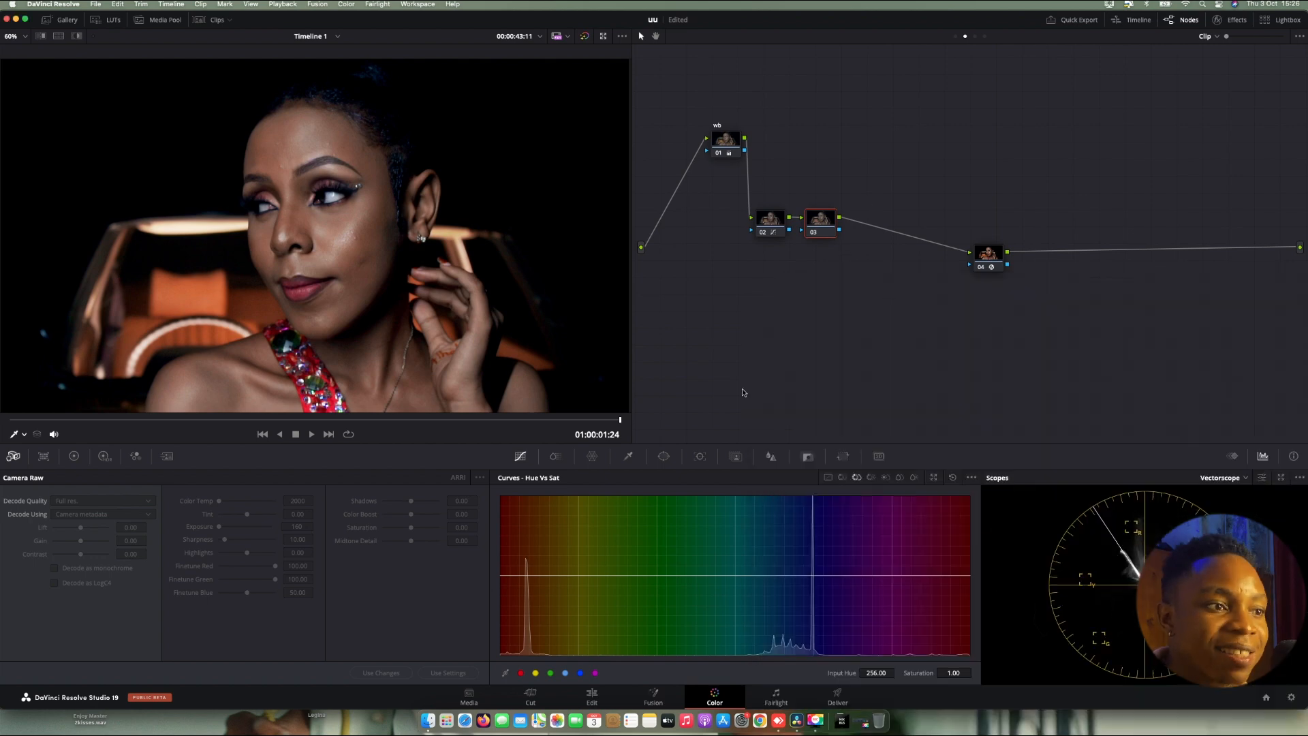
click(627, 455)
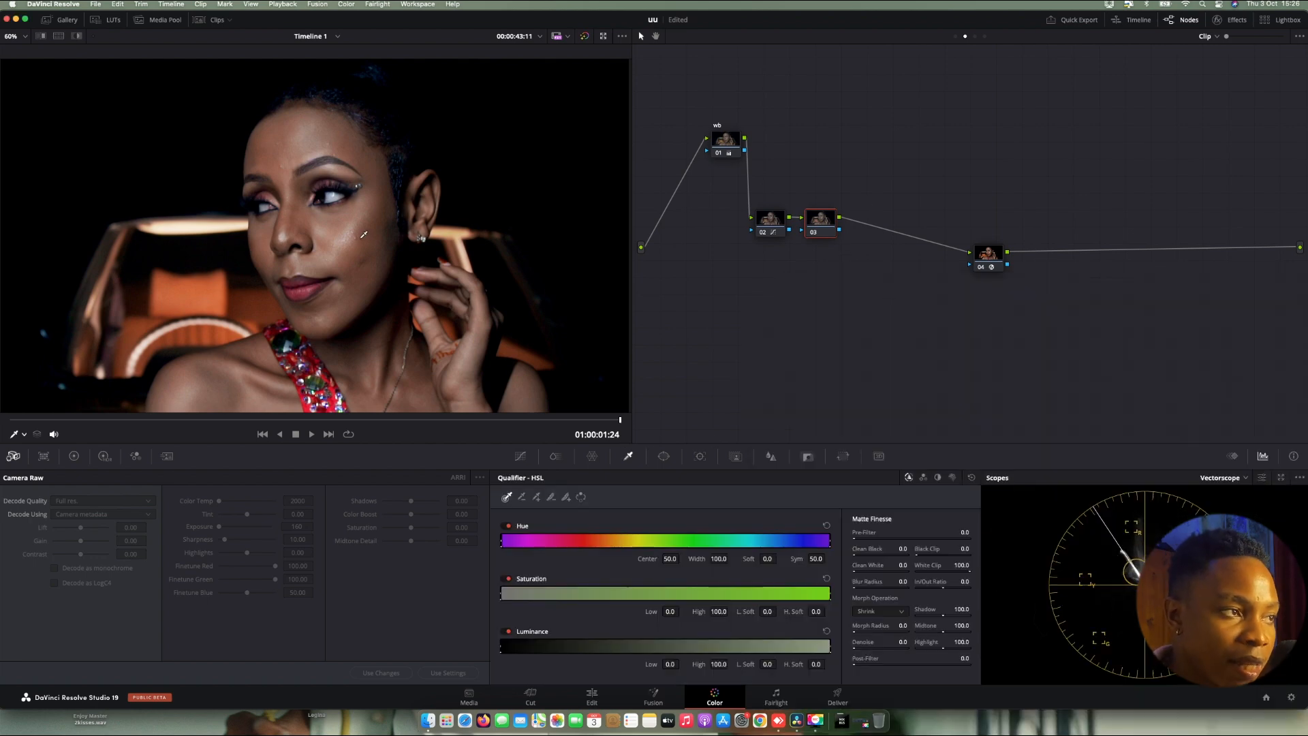
click(77, 36)
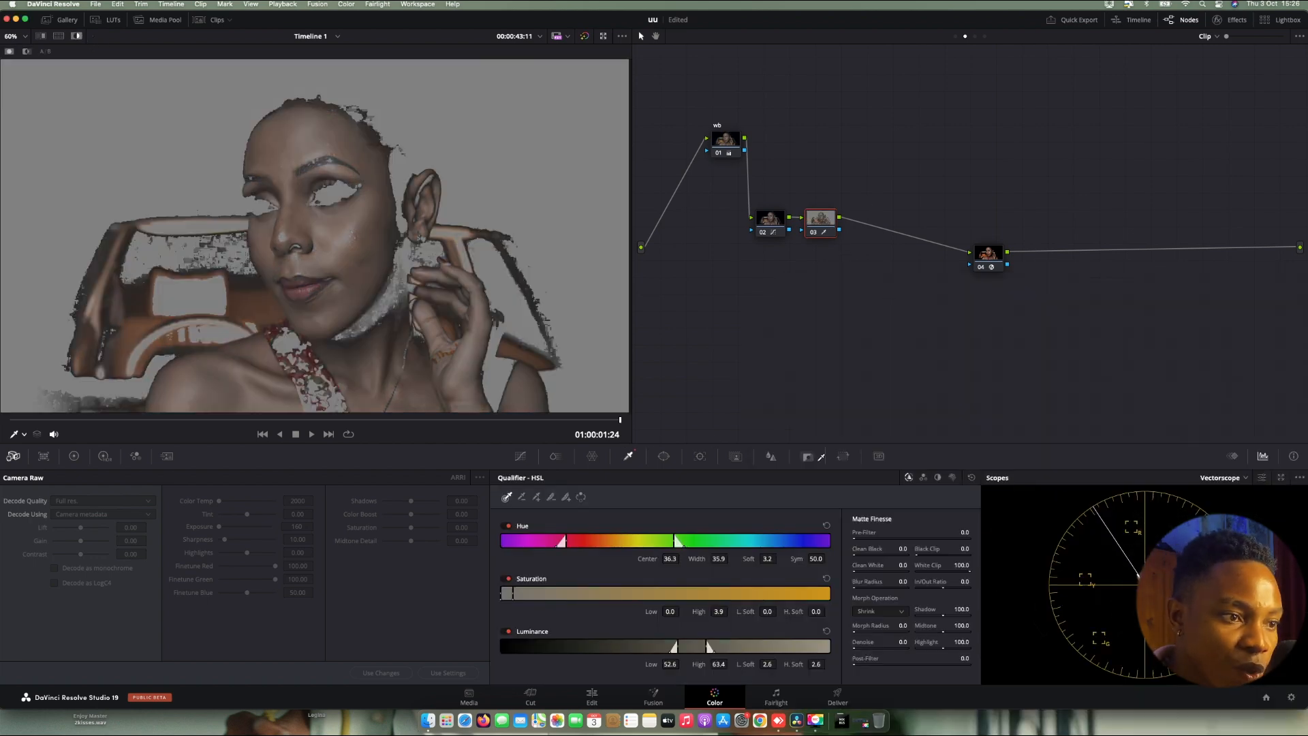
Step: Refine the skin key with Hue Width 27.7, Clean Black 24.3, Denoise 18.6 and Blur Radius 24.1, and turn the highlight off
drag(724, 559, 670, 558)
double_click(720, 559)
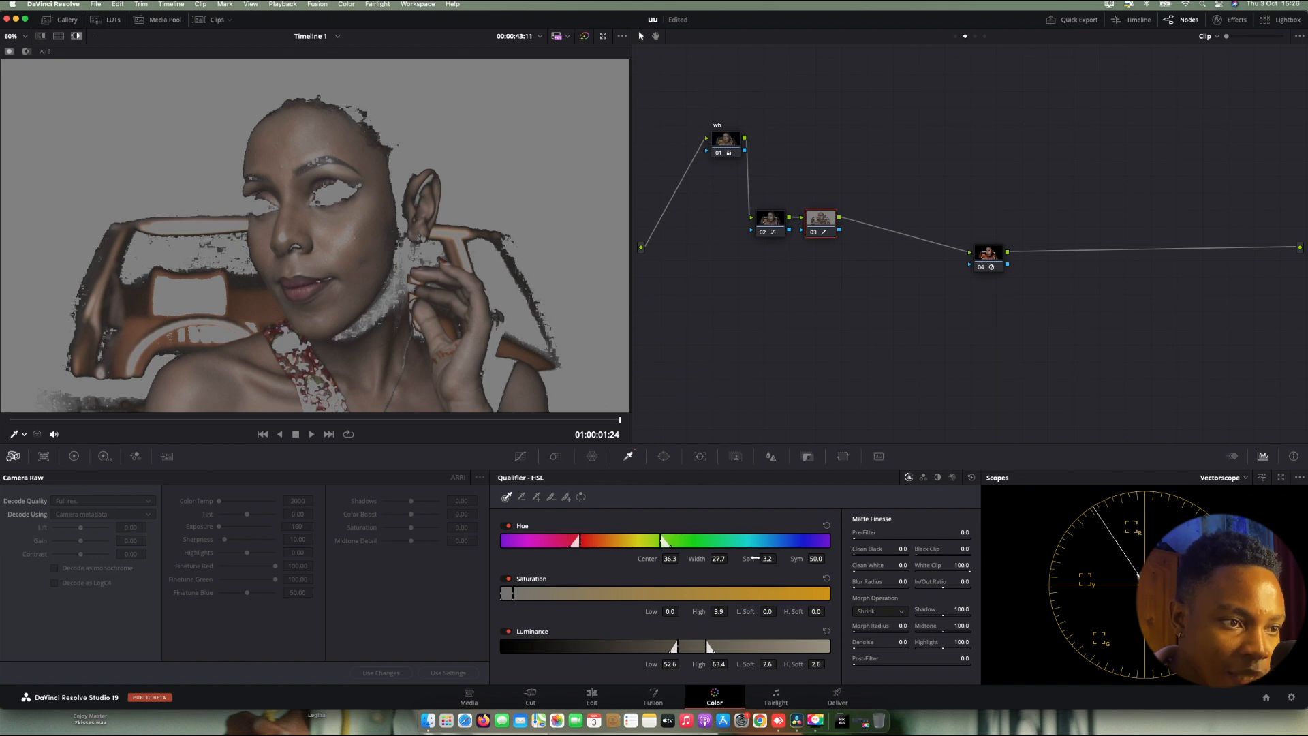
drag(901, 548, 915, 548)
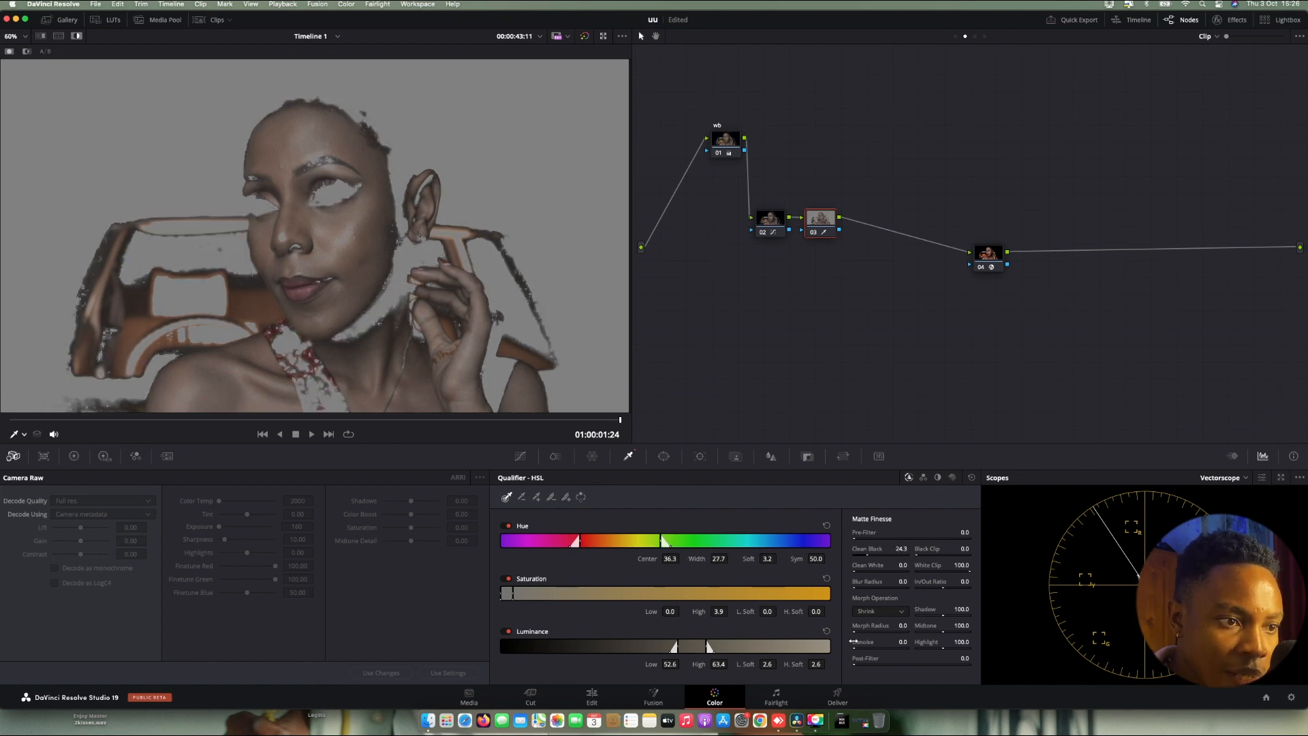
drag(900, 642, 918, 641)
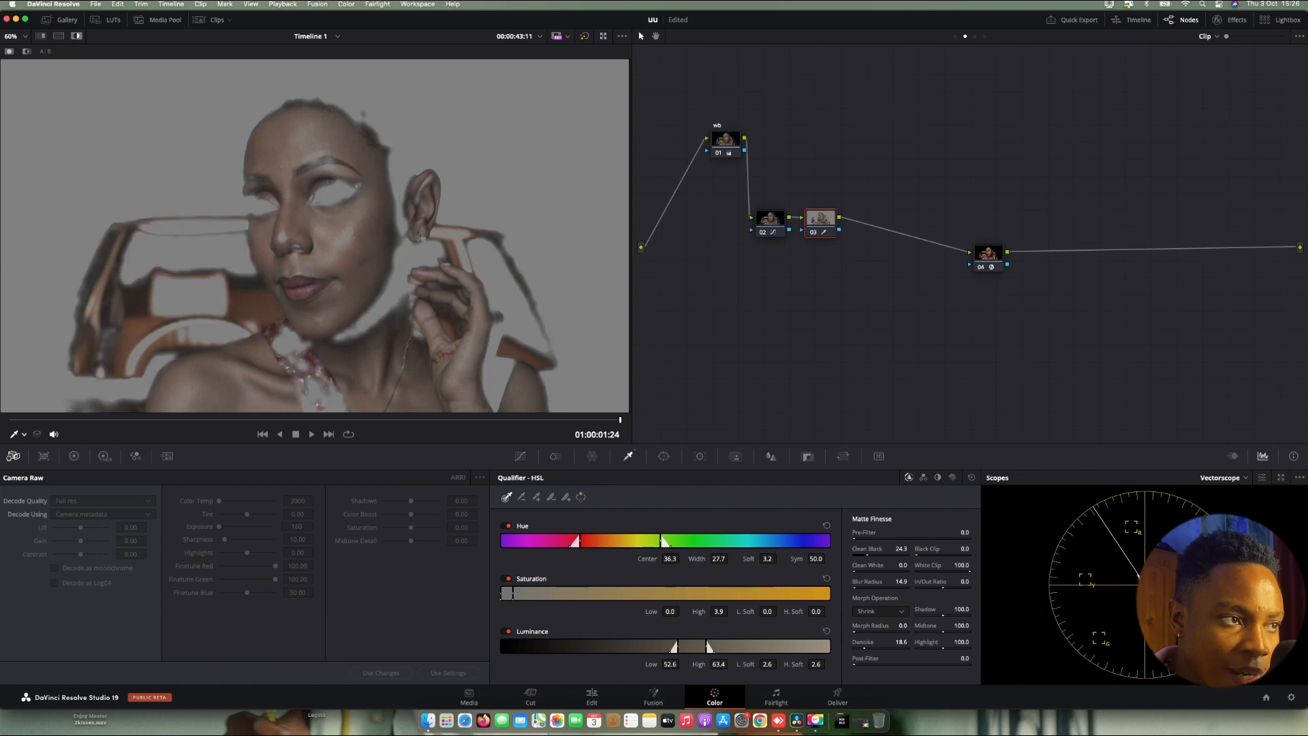
drag(900, 581, 916, 582)
click(76, 36)
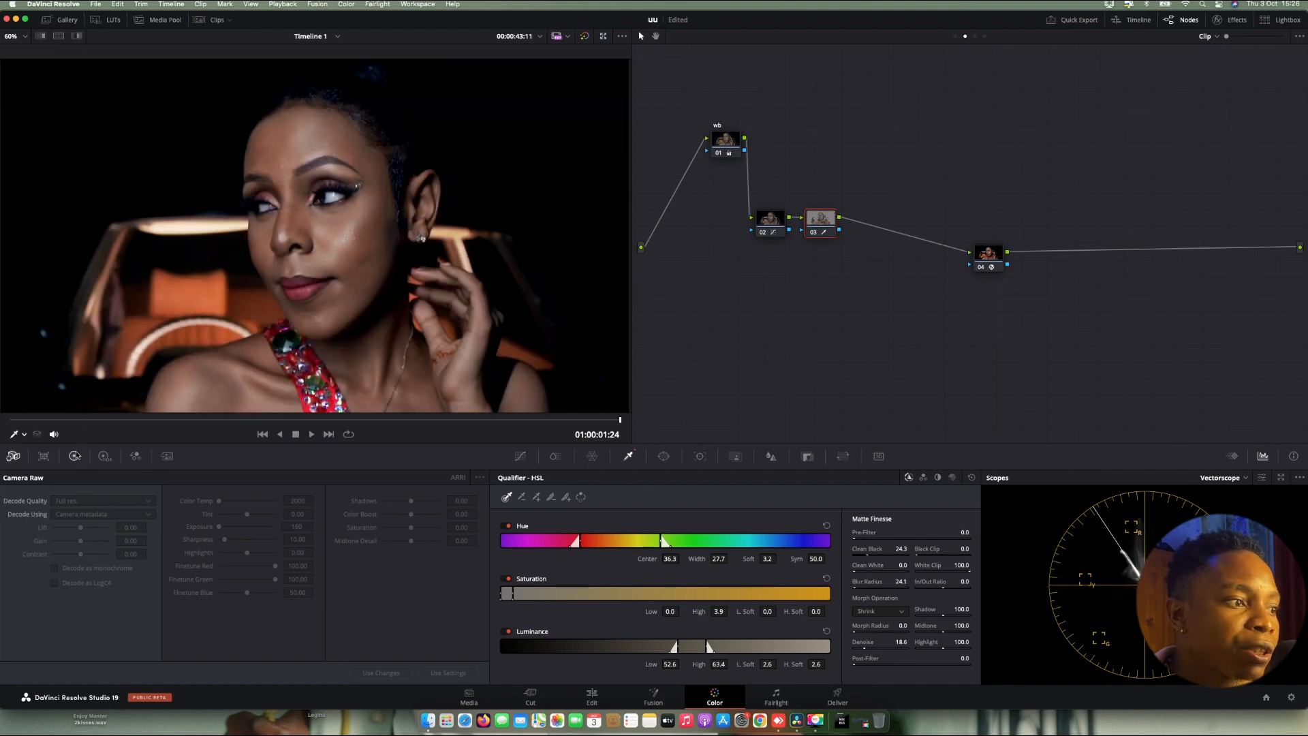
Step: Set the keyed skin's Gamma to 0.03 red, -0.01 green and -0.01 blue, and place a floating vectorscope beside the picture
click(75, 456)
drag(184, 574, 182, 569)
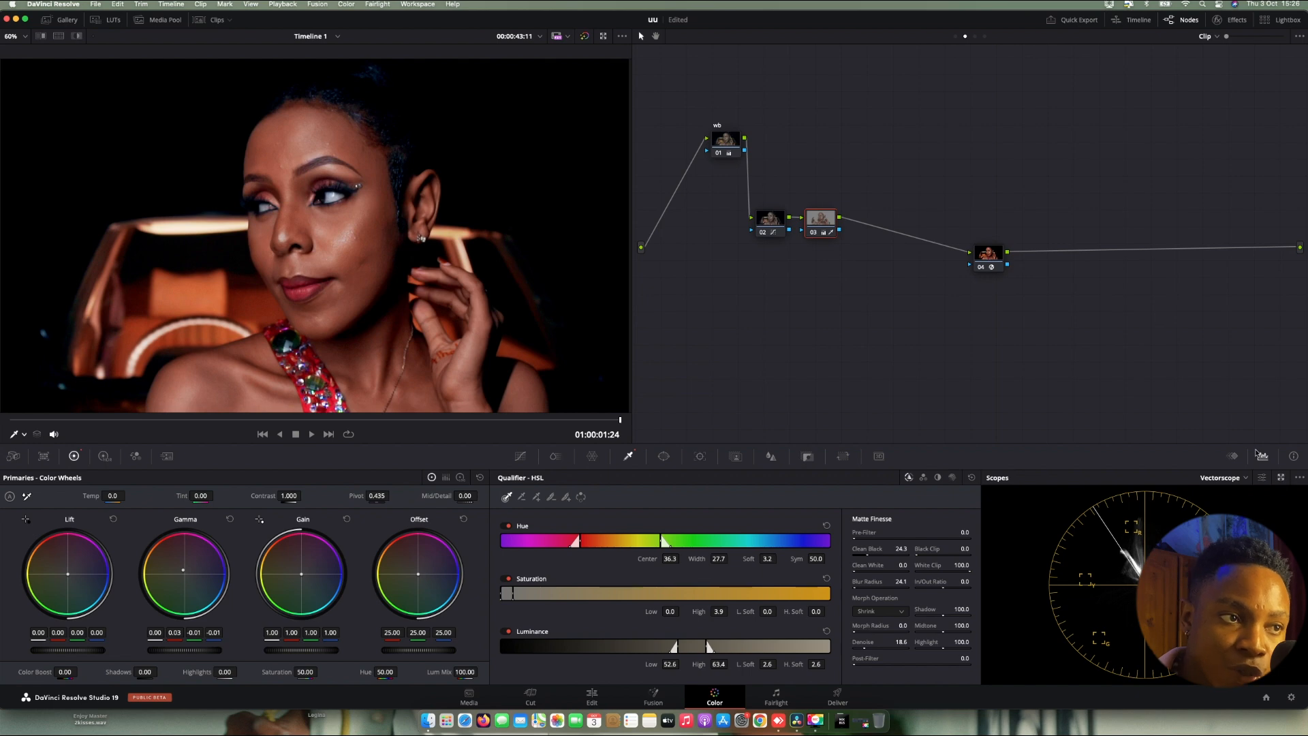
click(1280, 477)
double_click(994, 233)
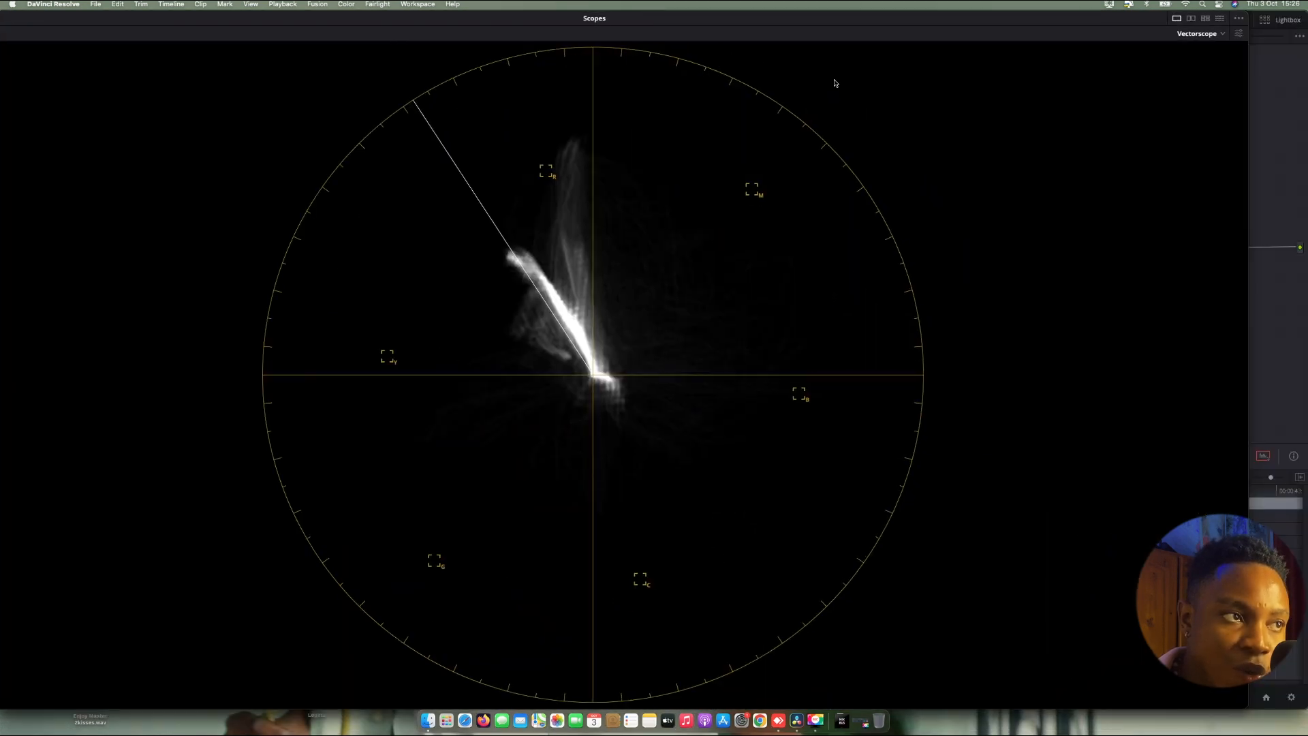
drag(443, 18, 686, 82)
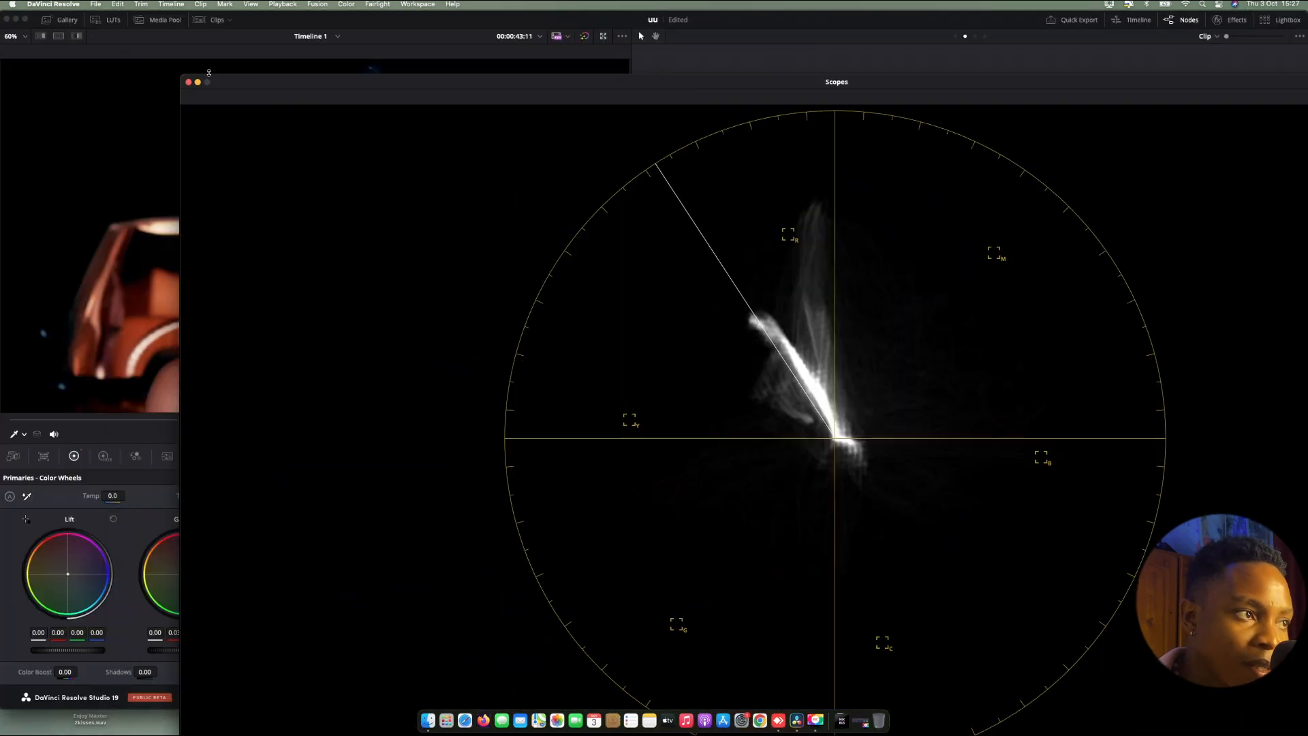
drag(184, 75, 809, 252)
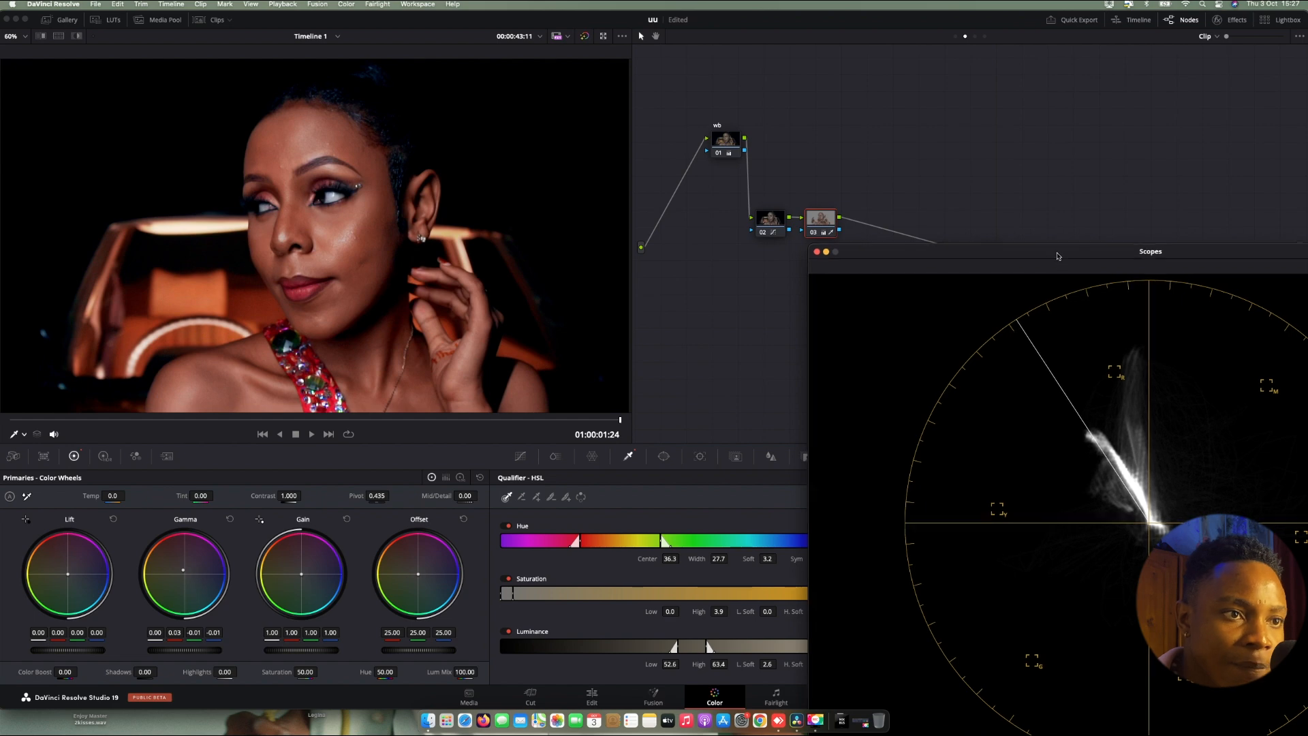
drag(1058, 256, 1043, 240)
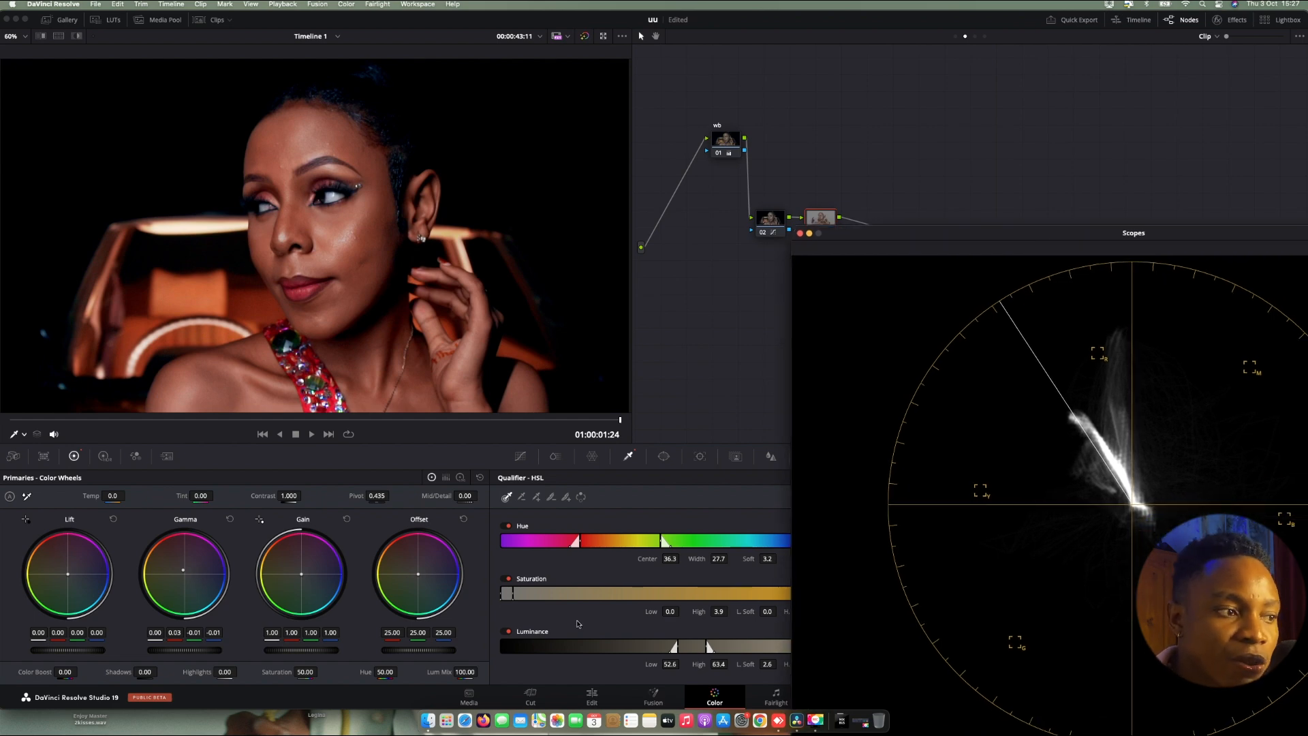
Step: Rebalance the keyed skin's Gamma to 0.01 red, -0.00 green and -0.02 blue, and set its Saturation to 46.80
click(181, 572)
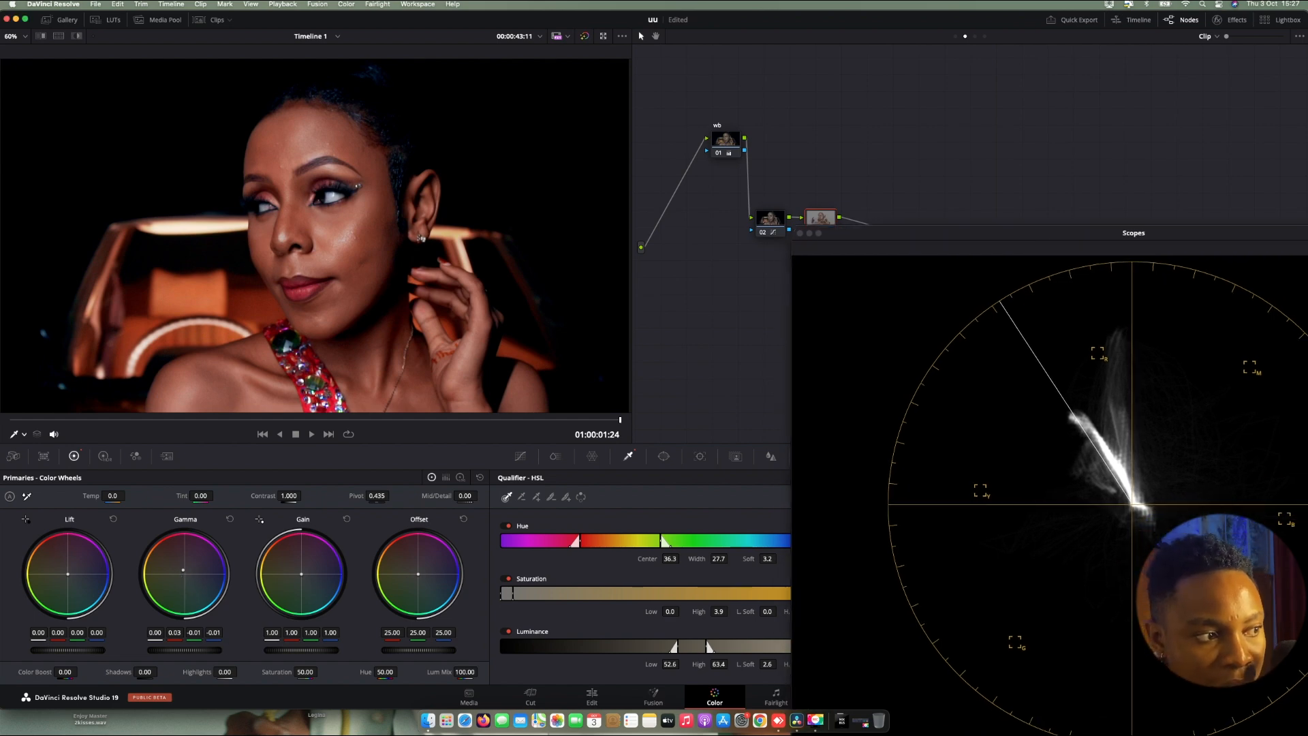
drag(183, 570, 182, 571)
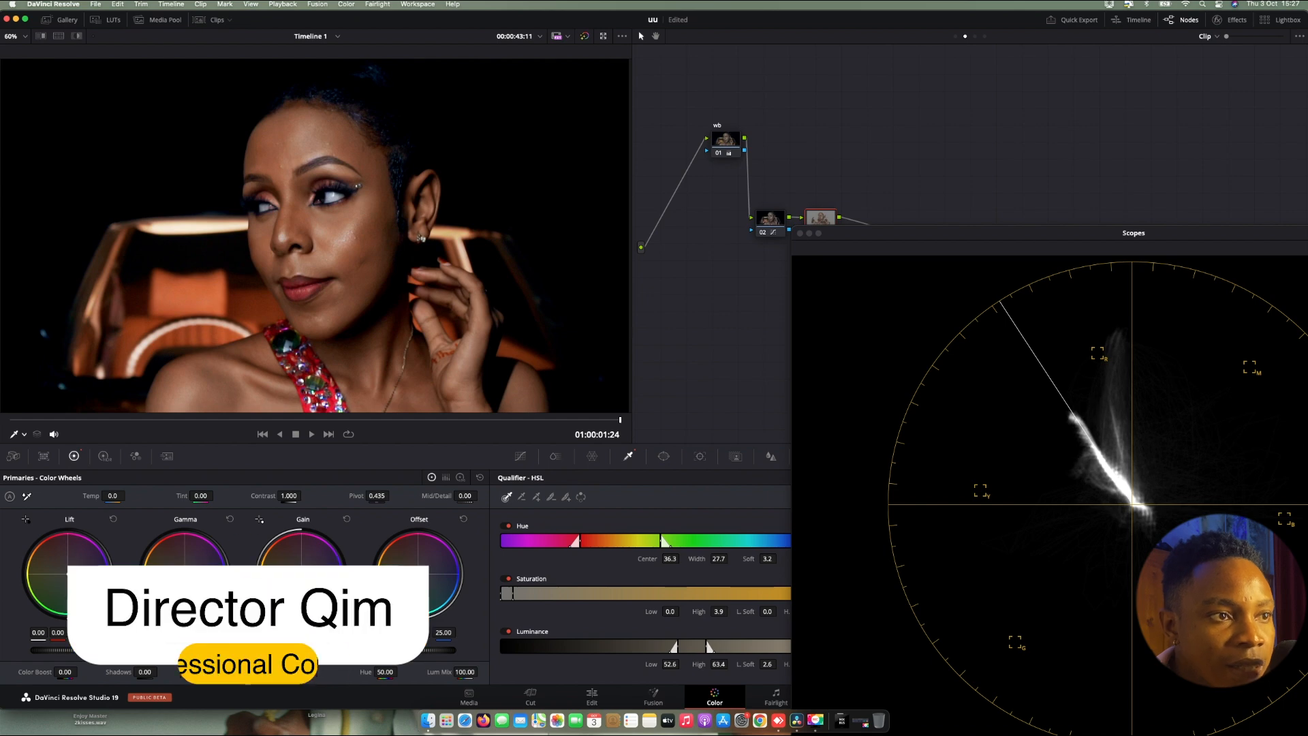
click(810, 233)
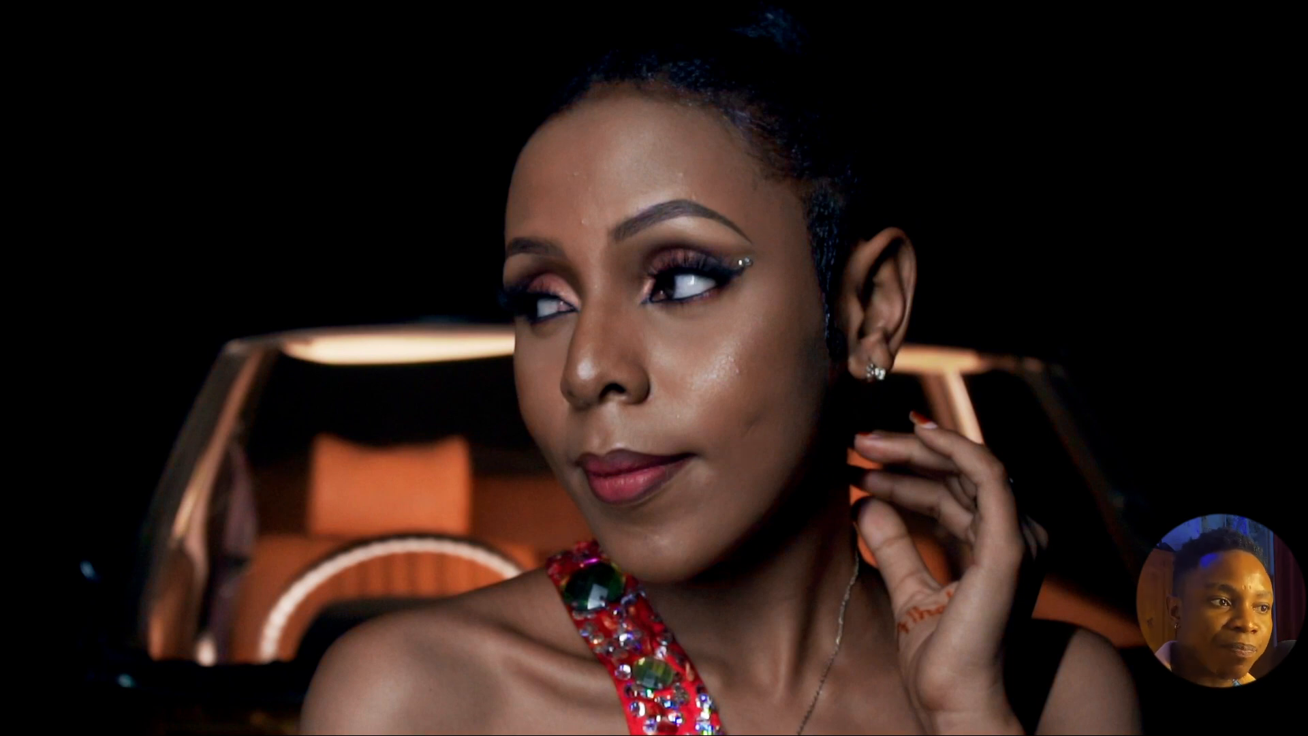
Step: Compare the full-screen frame with and without the node grades
key(Escape)
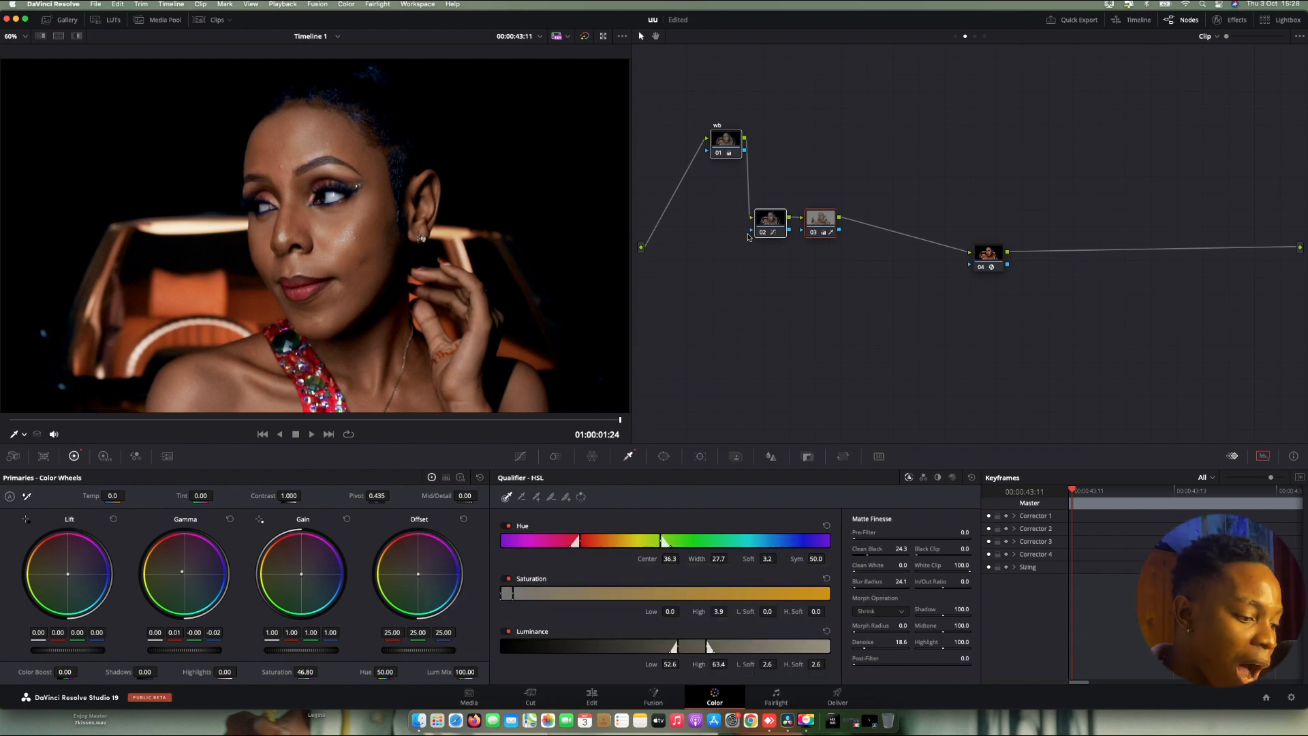
key(super+f)
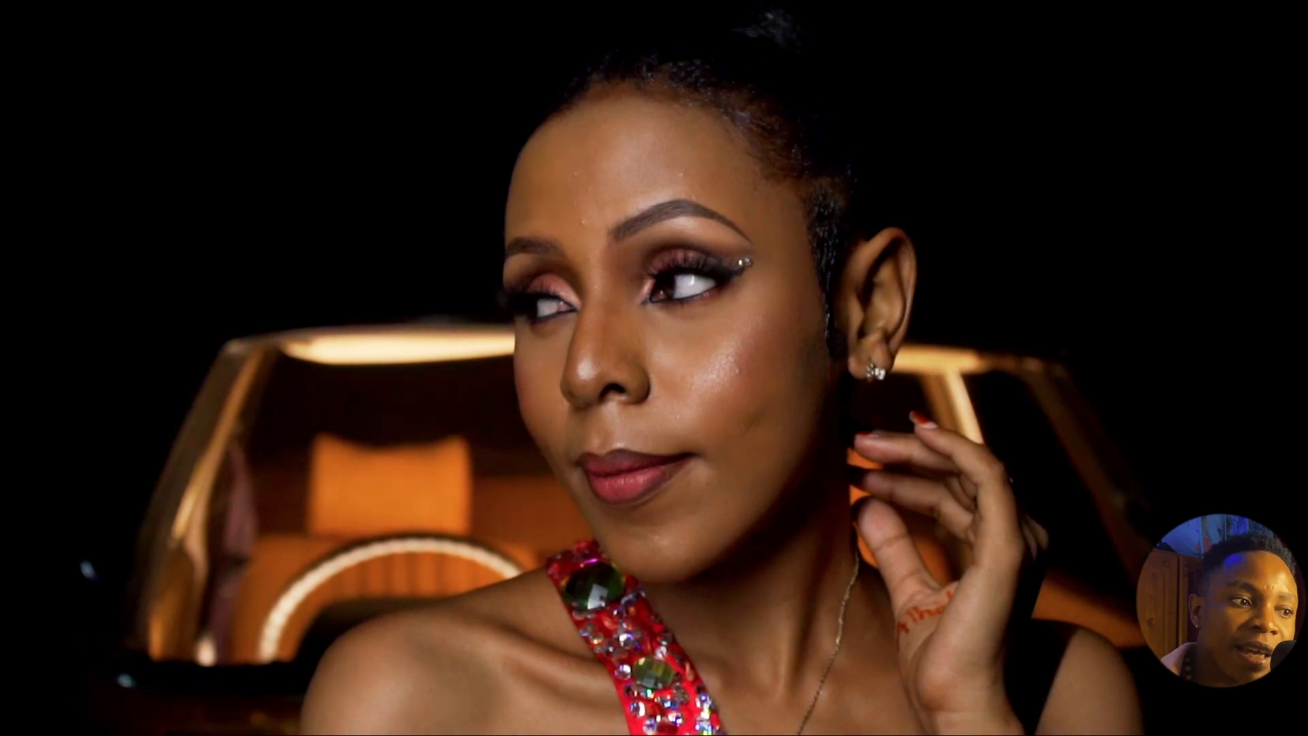
key(shift+d)
key(Escape)
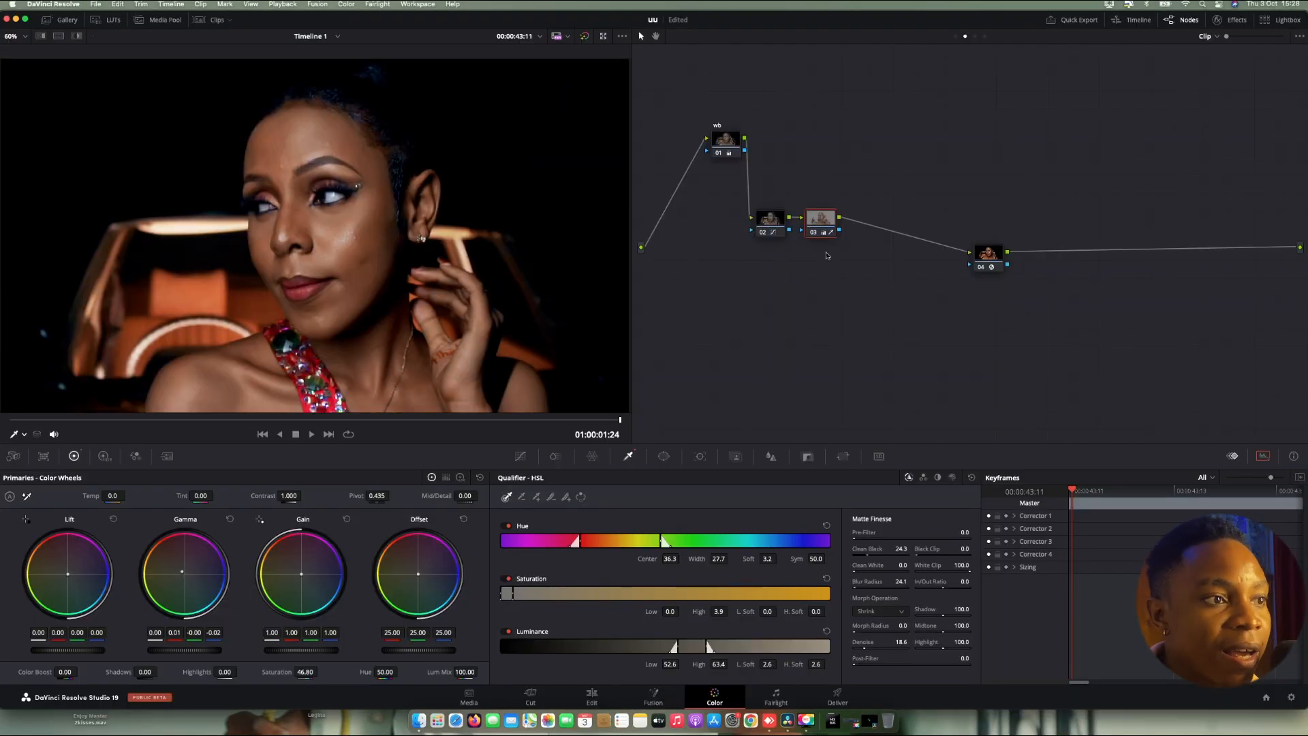
Step: Check the graded frame in full screen and delete the two skin-tone correction nodes, 02 and 03
drag(910, 67, 747, 329)
drag(846, 179, 754, 305)
key(super+f)
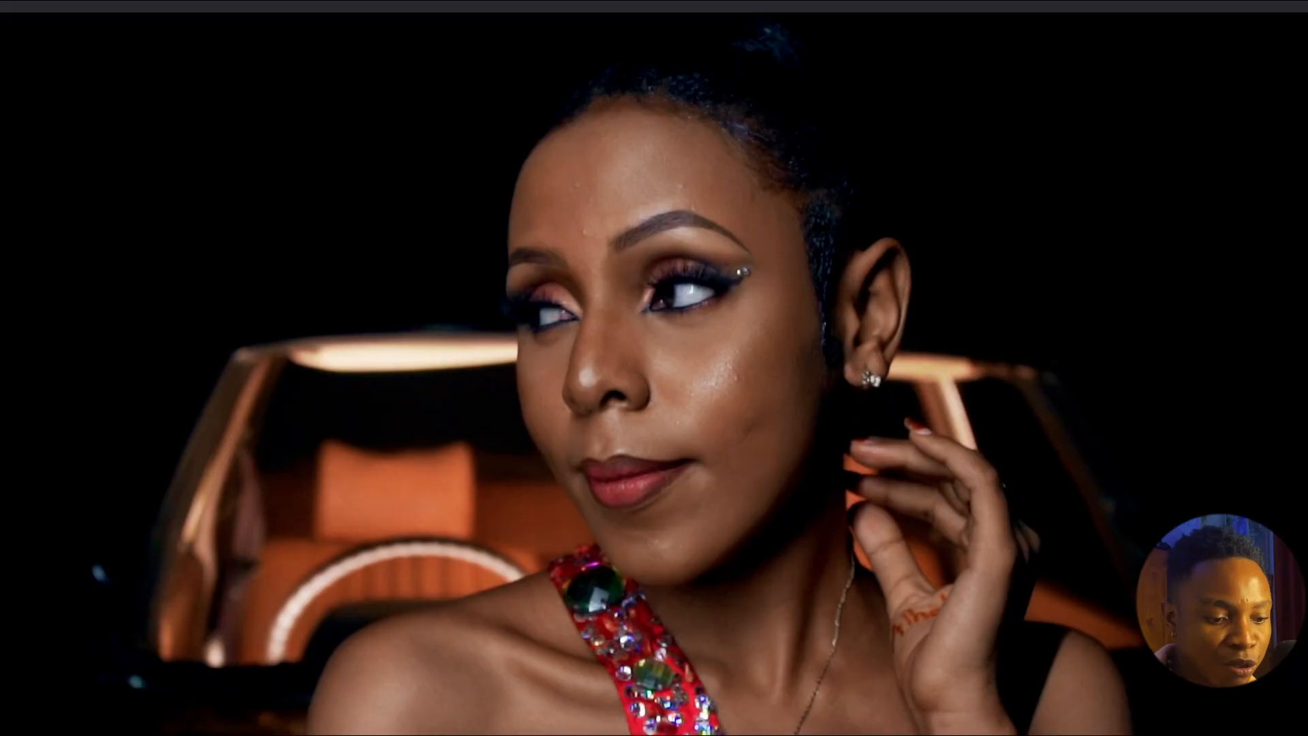
key(super+f)
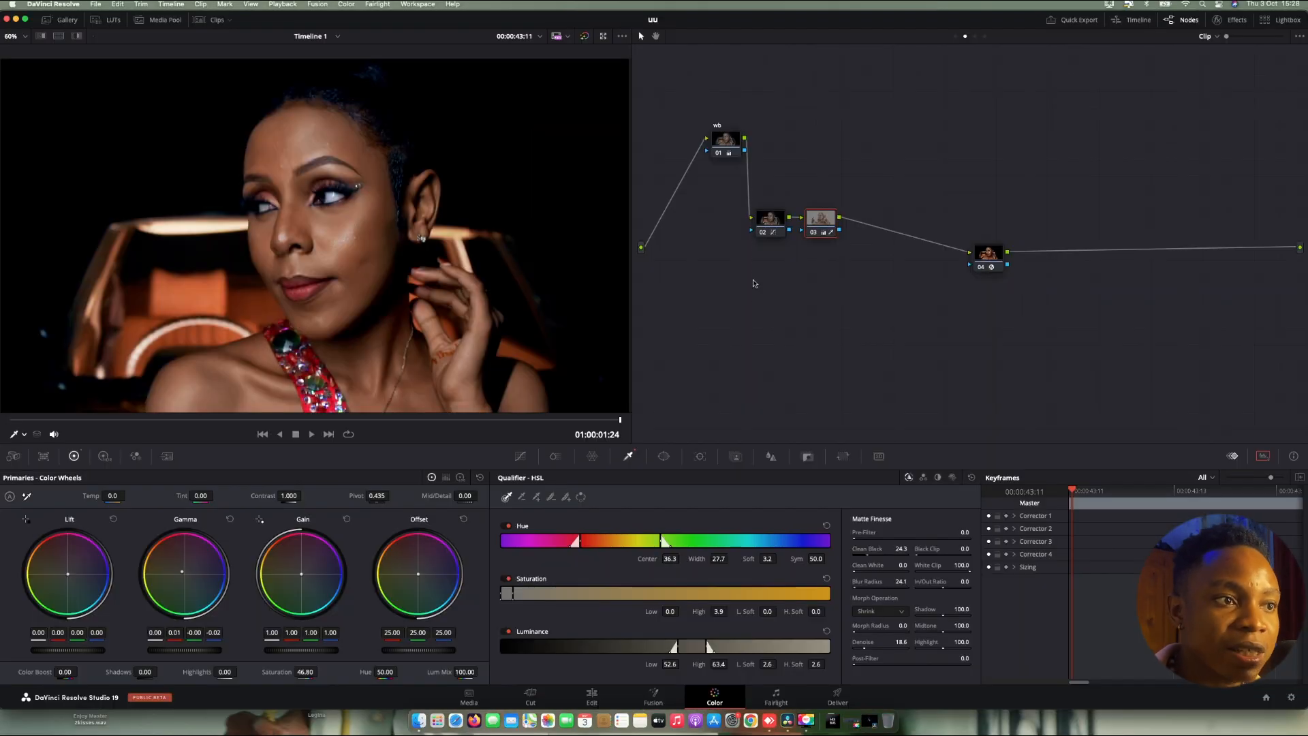
key(Delete)
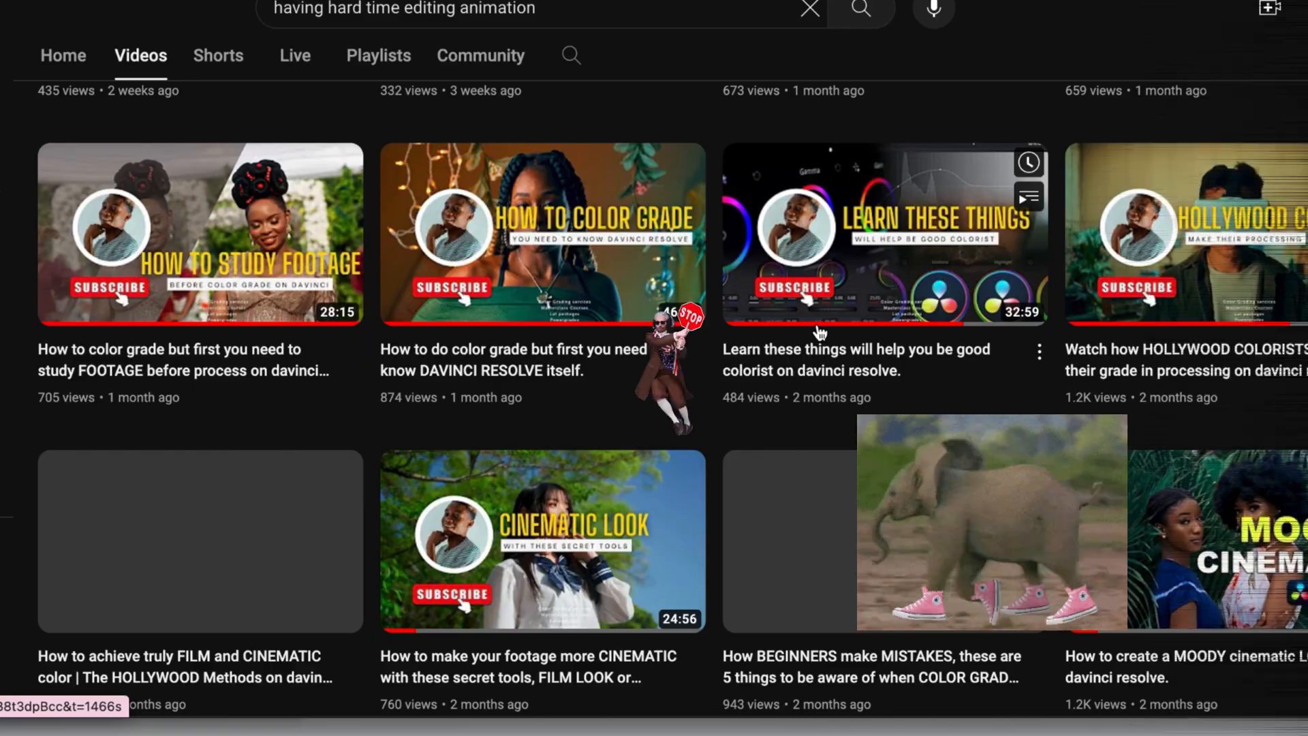
scroll(820, 333, down, 1)
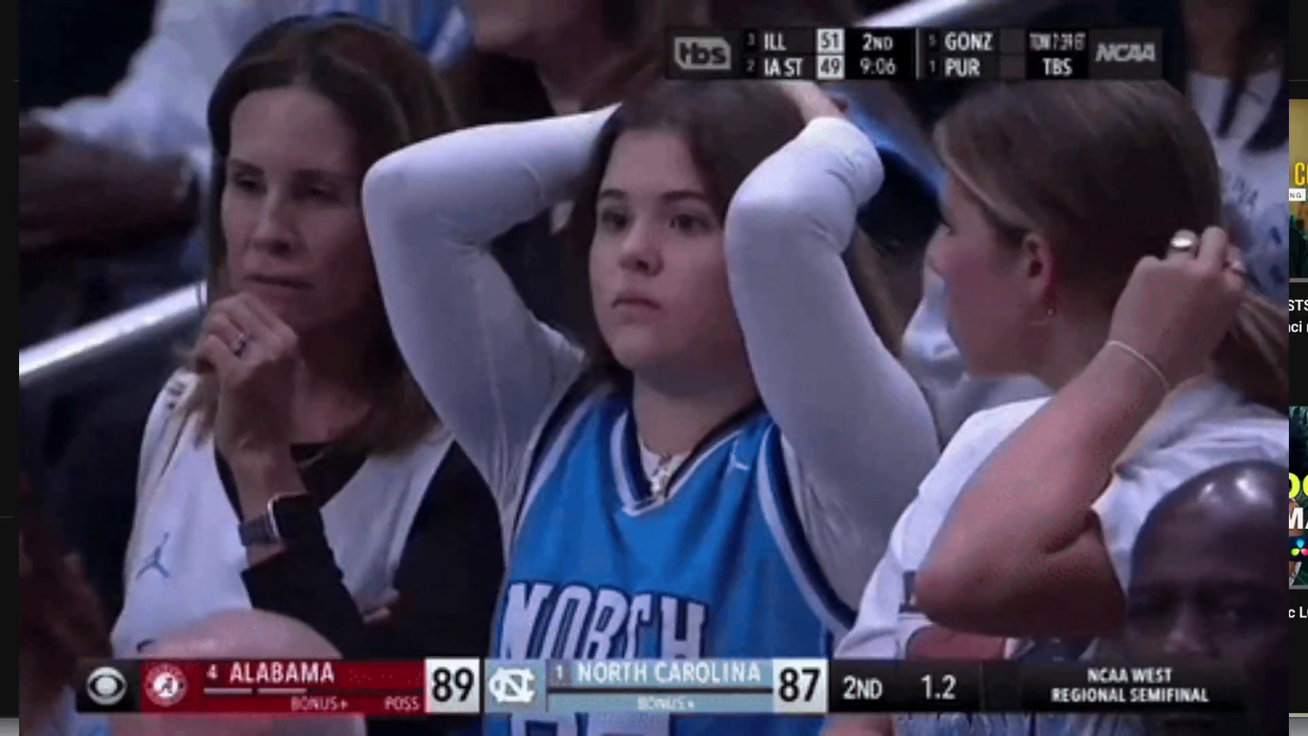
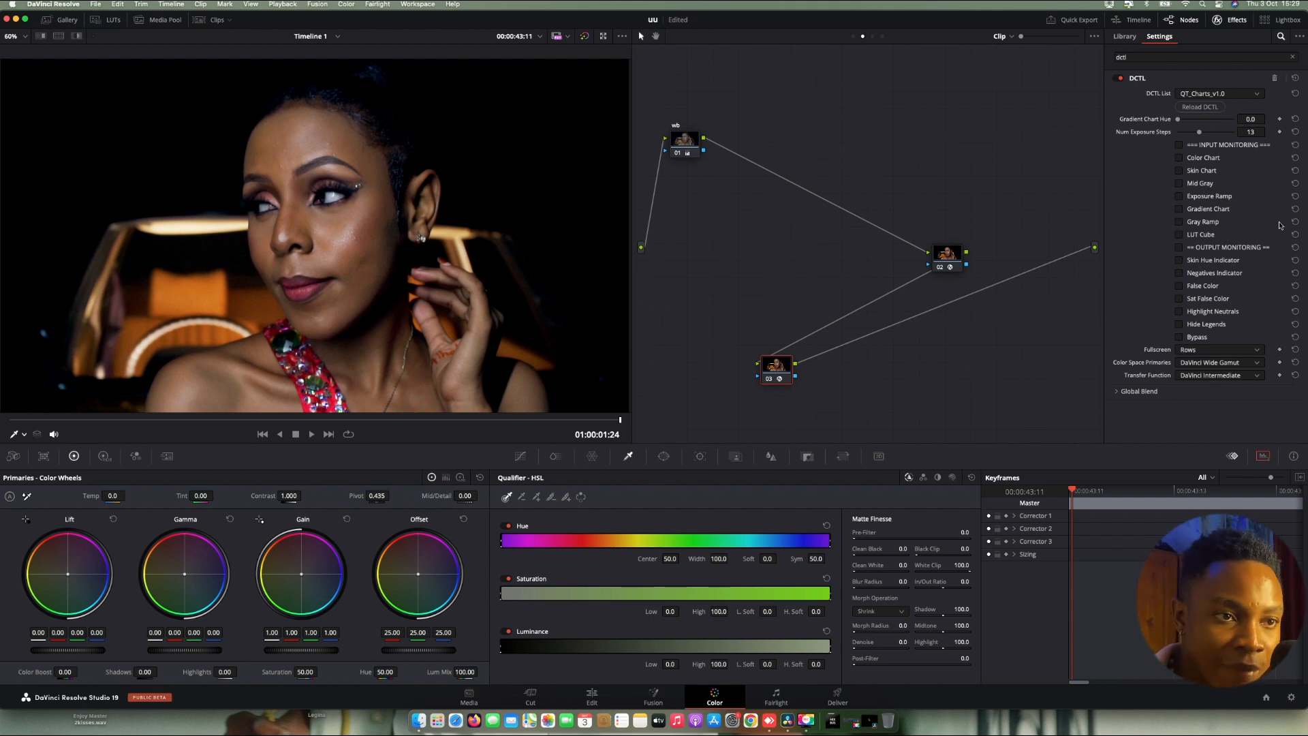
Step: Set the QT_Charts_v1.0 DCTL to Rec.709 primaries and Rec.709 OETF transfer function, and enable its Skin Hue Indicator
click(1226, 364)
click(1211, 409)
click(1211, 375)
click(1205, 456)
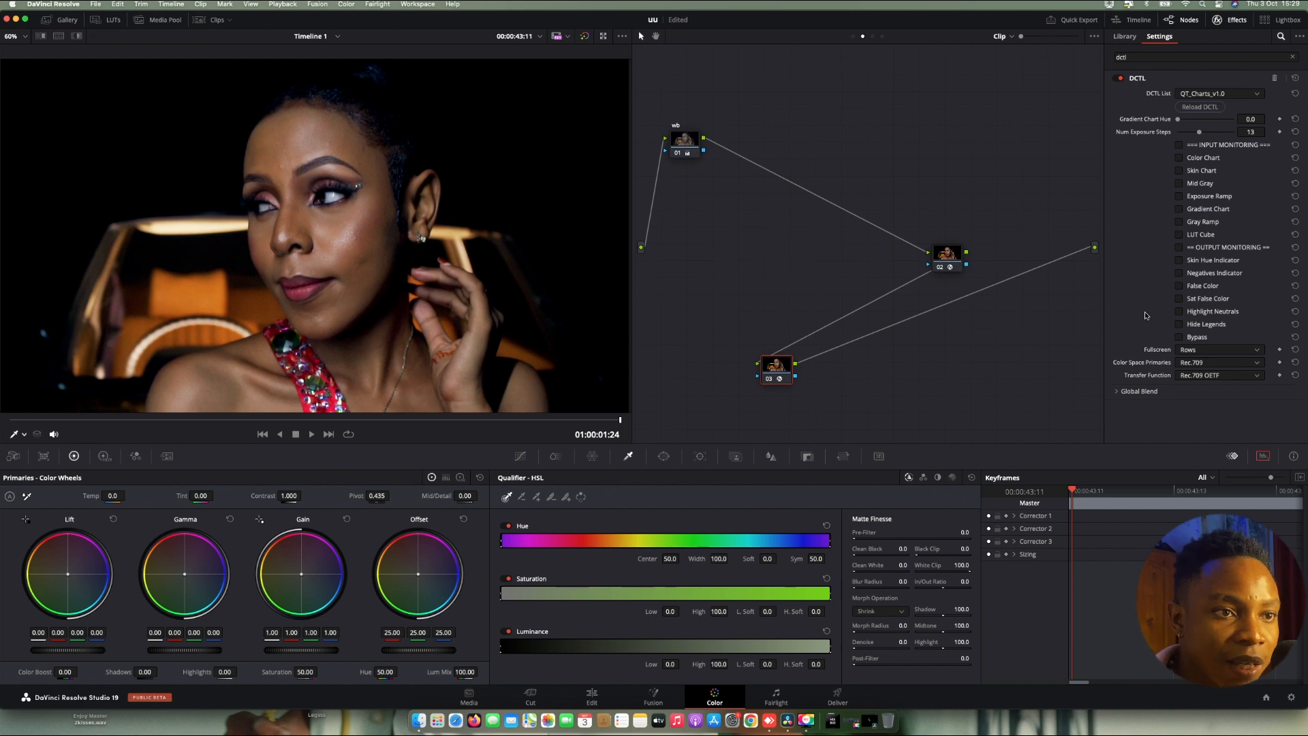
click(1193, 264)
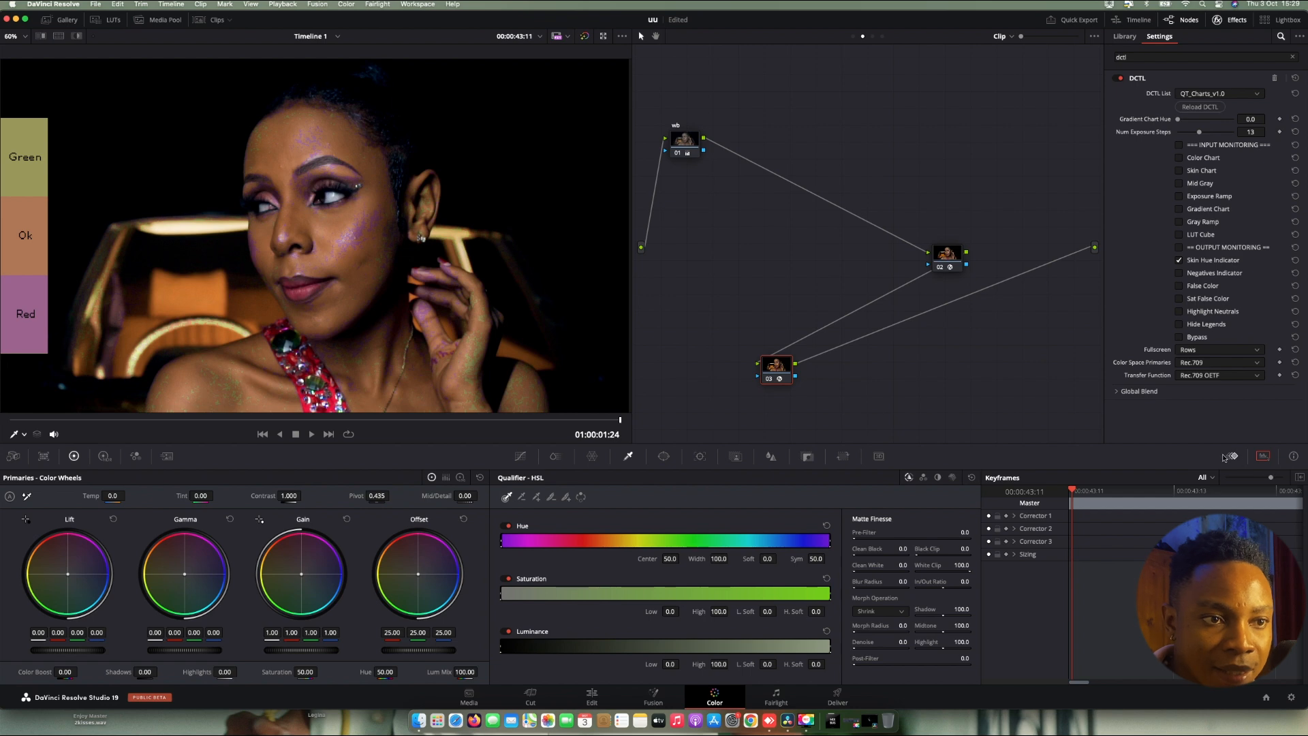
Step: Swap the keyframes for the vectorscope, hide the effects settings, and add a serial node after wb, placed below it
click(1264, 457)
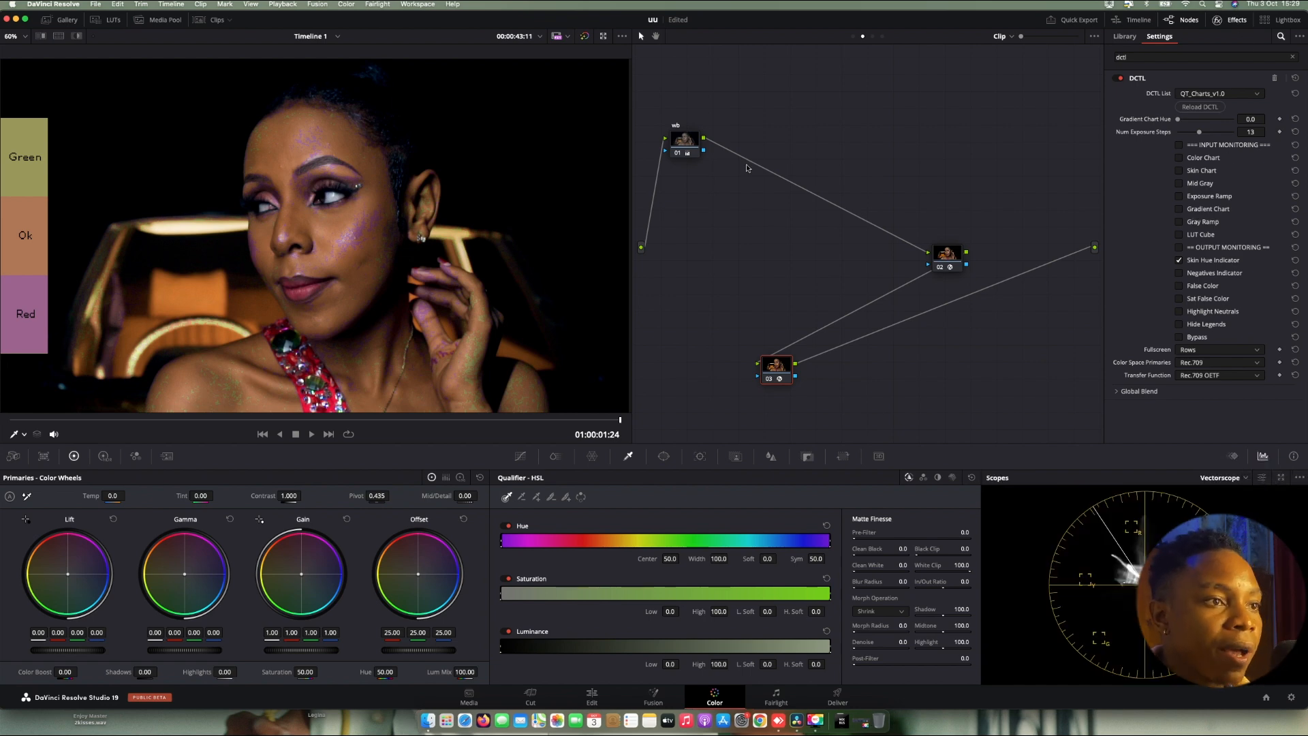
click(1230, 20)
click(721, 142)
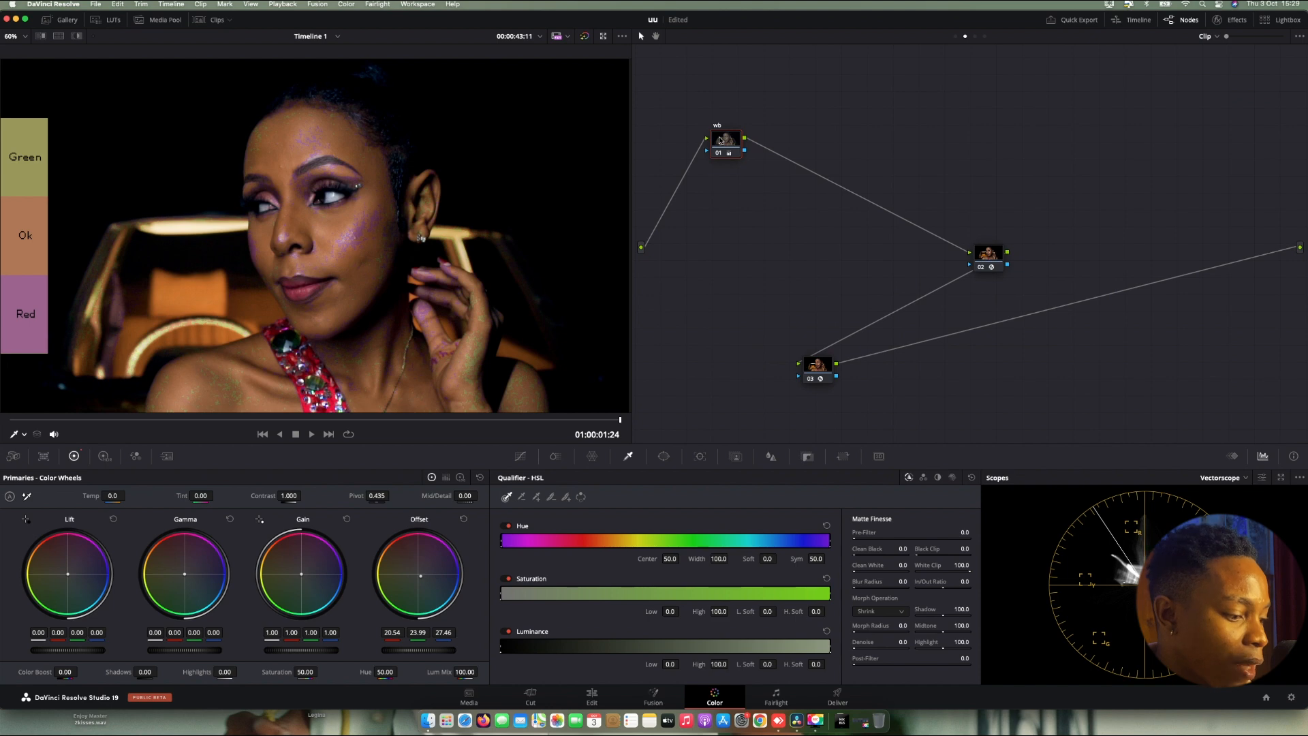
key(alt+s)
drag(789, 134, 761, 315)
Step: Examine the skin hue indicator's green and red markings across the forehead, eyes, nose and cheek at high magnification
scroll(442, 277, up, 2)
scroll(441, 276, up, 4)
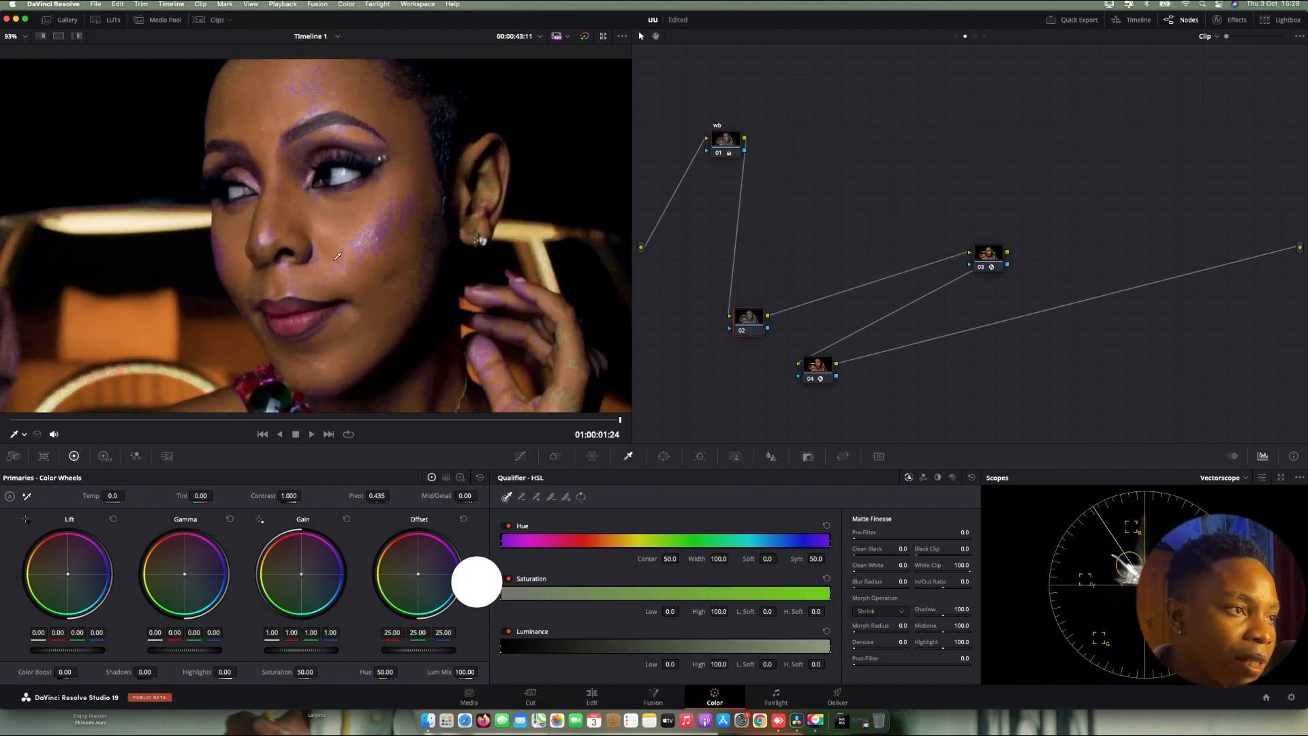
scroll(337, 255, up, 8)
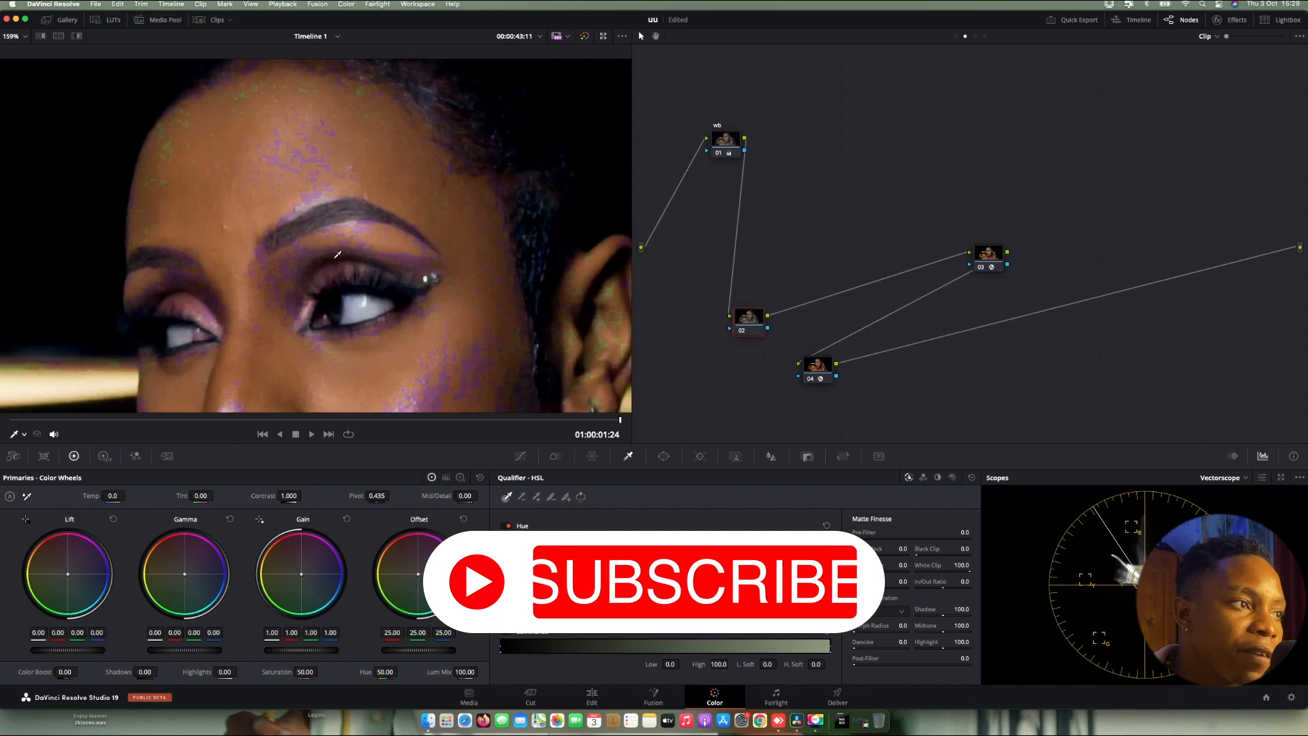
scroll(337, 255, up, 2)
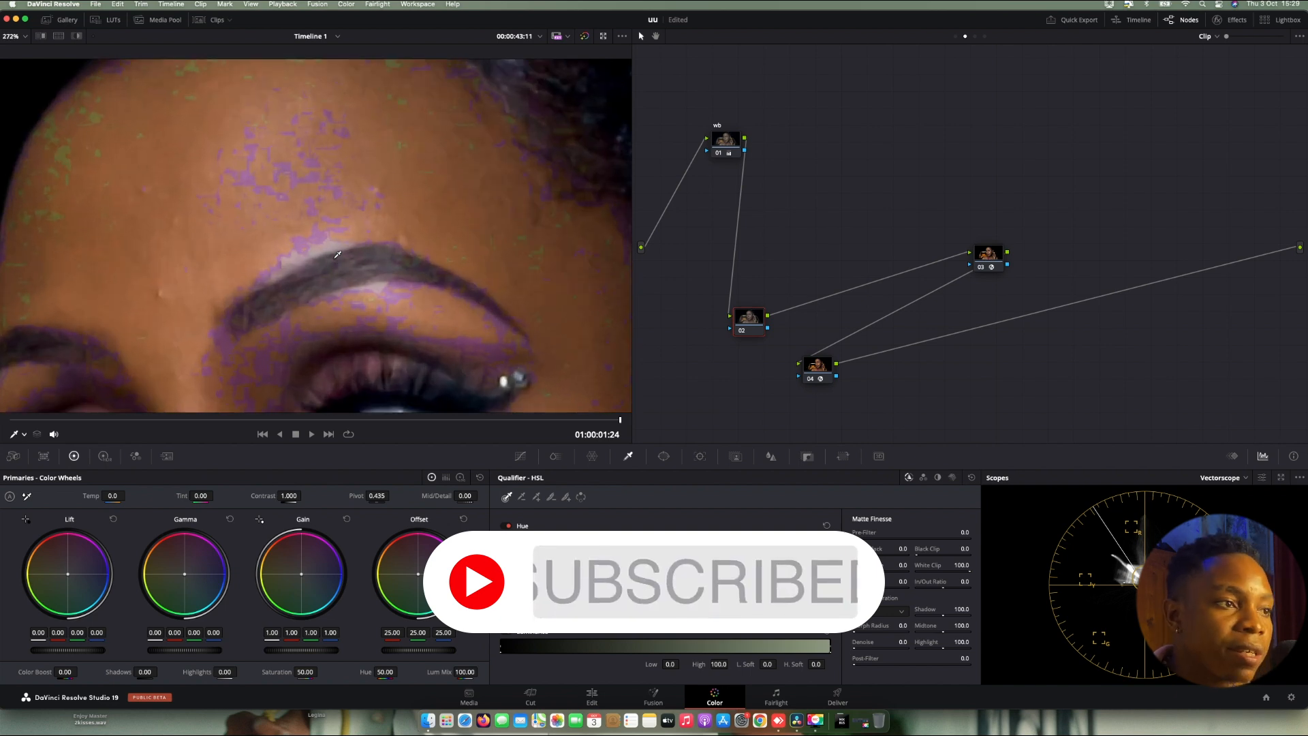
scroll(337, 255, down, 4)
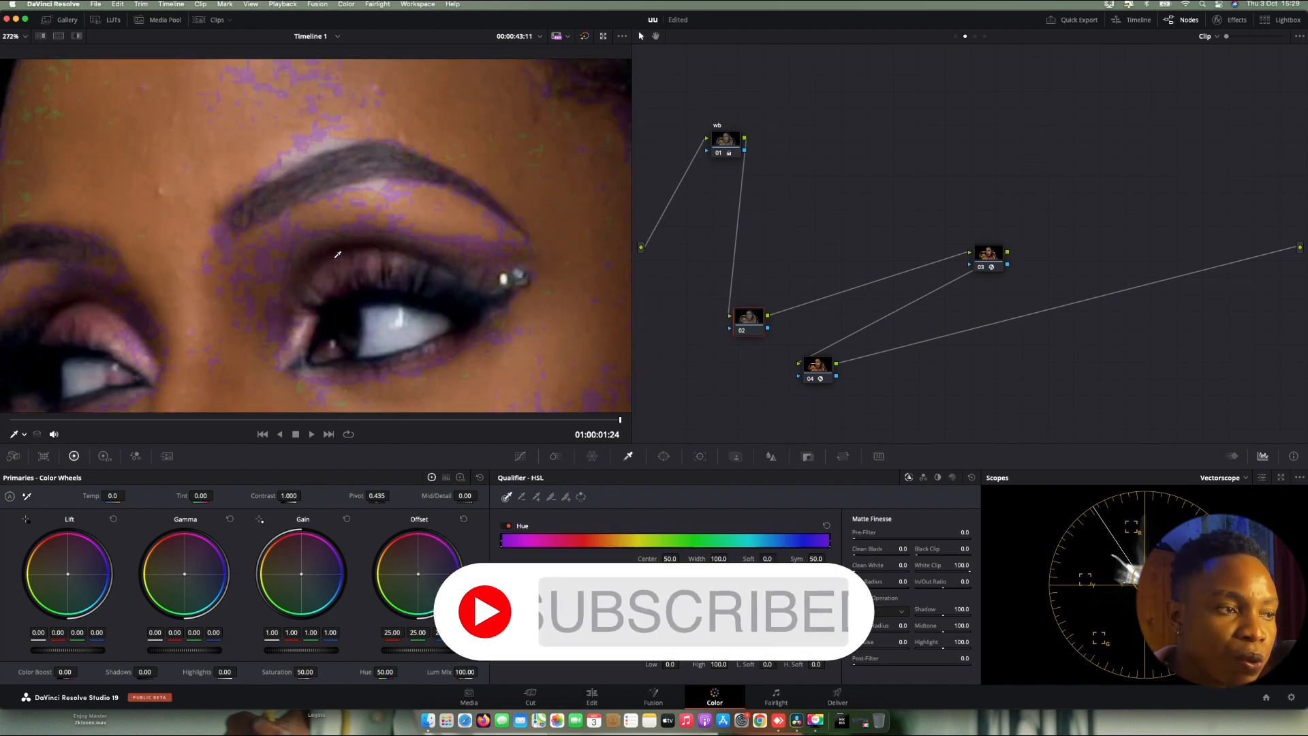
scroll(337, 254, down, 4)
scroll(434, 313, down, 2)
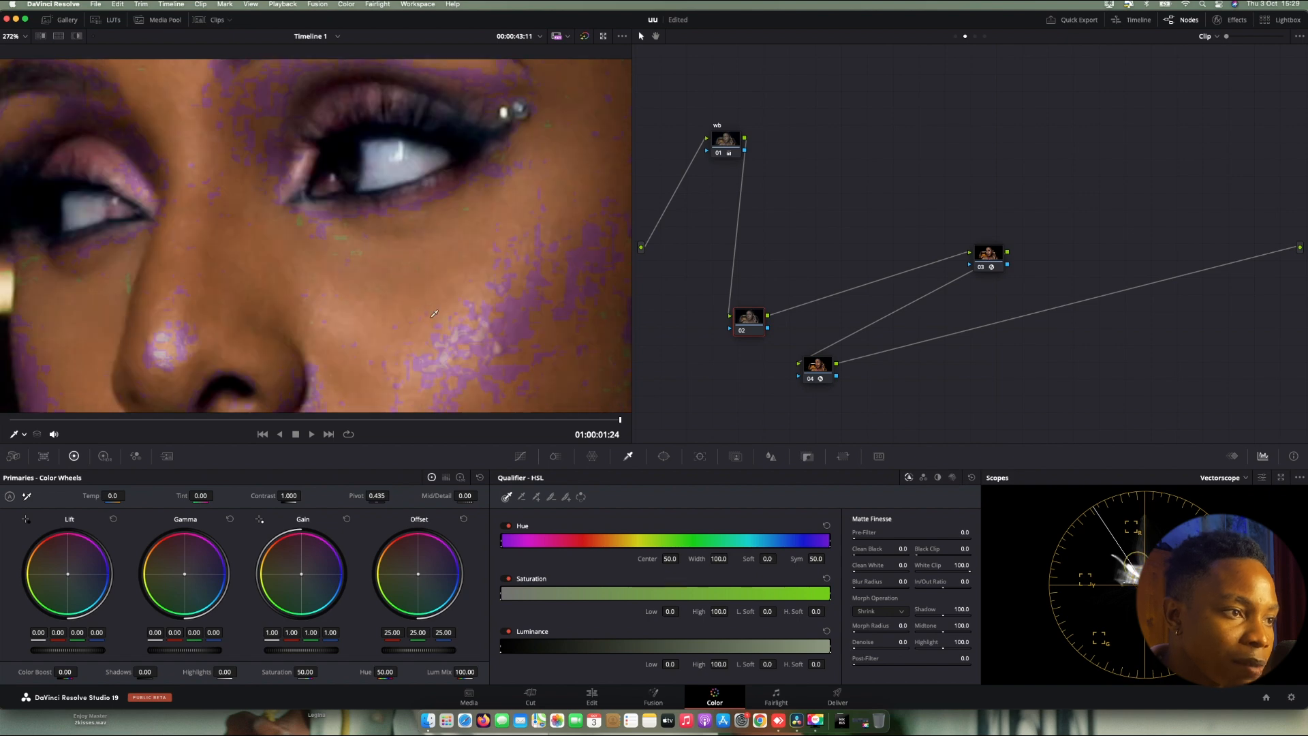
scroll(528, 319, down, 2)
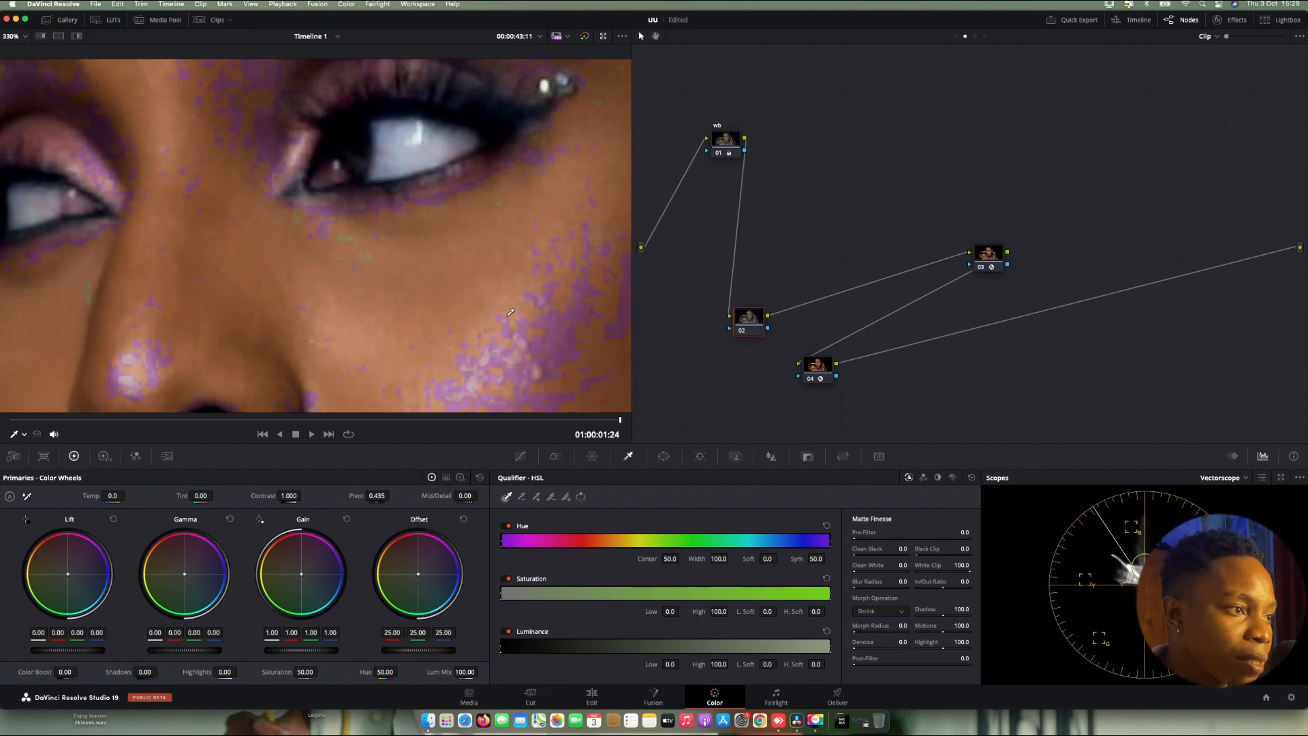
scroll(511, 312, down, 2)
scroll(510, 312, up, 4)
scroll(508, 312, up, 3)
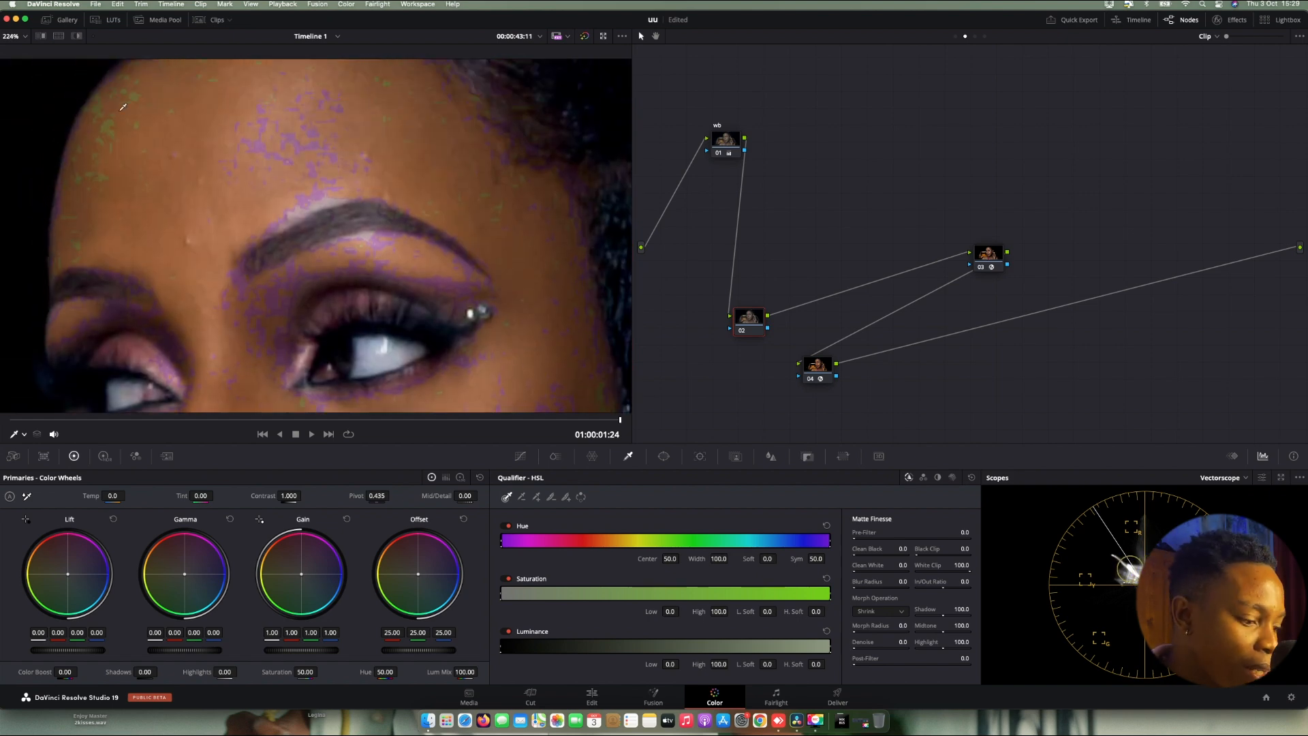
Step: Lower the red skin range on node 02's Hue Vs Hue curve to a hue rotation of about -20
key(shift+z)
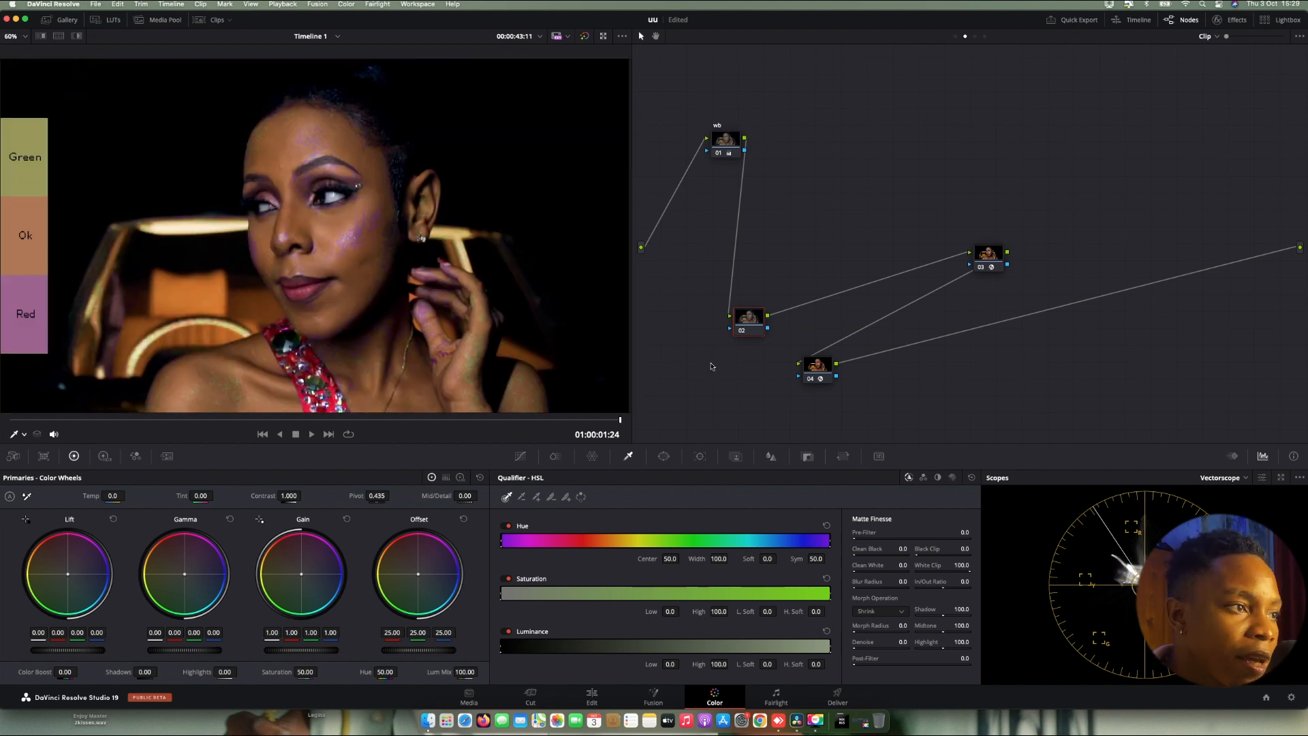
click(520, 456)
click(842, 478)
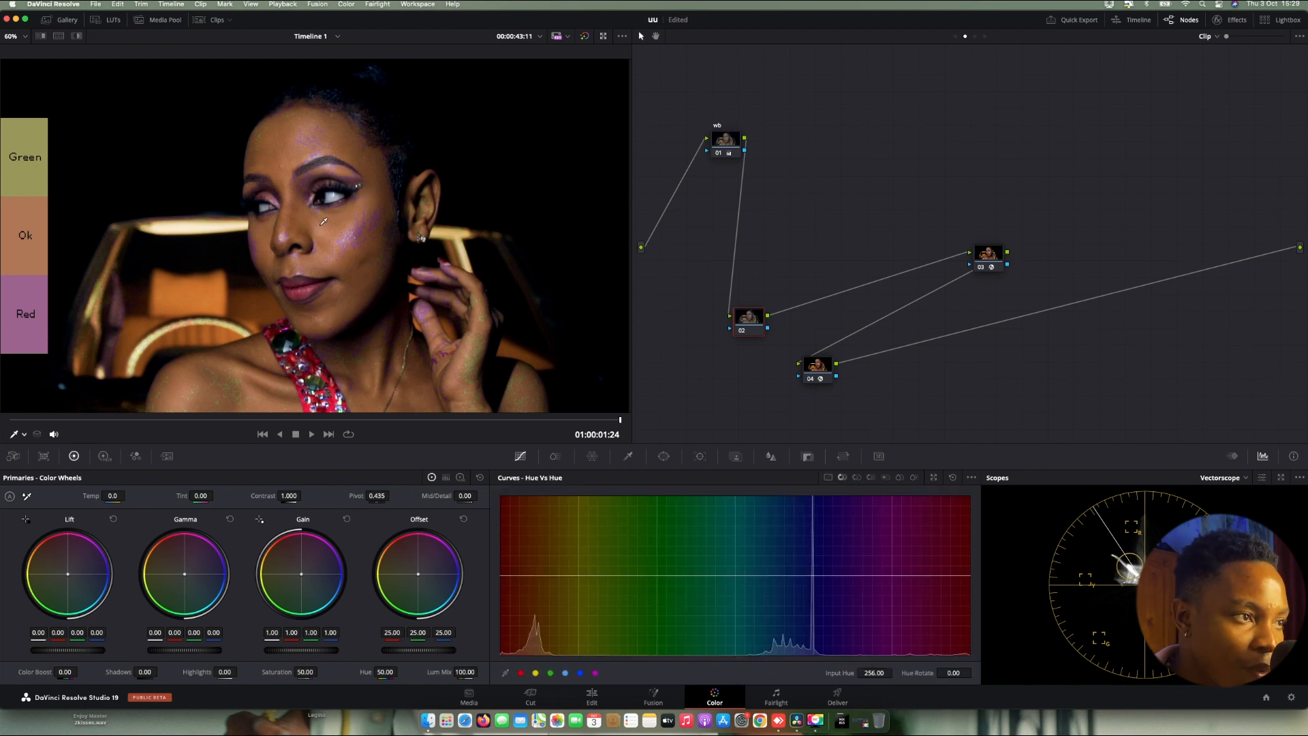
drag(525, 576, 526, 588)
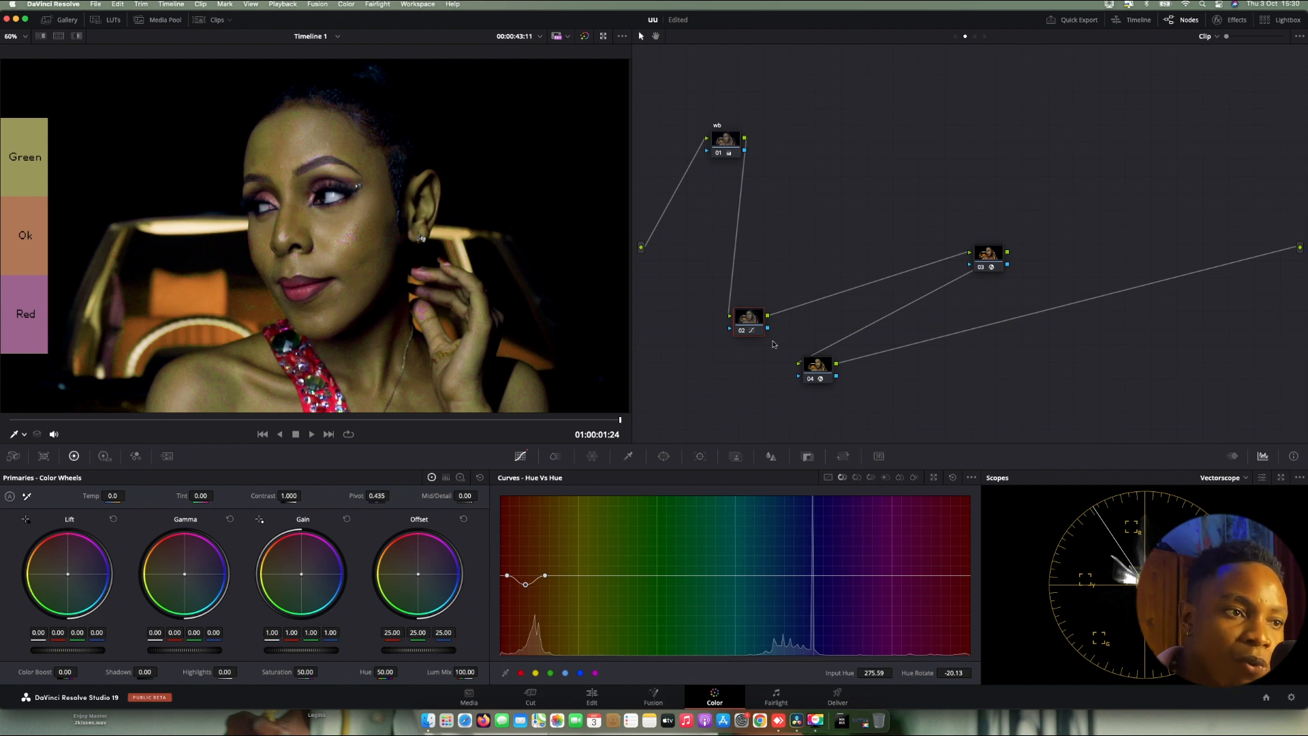
Step: Check the green-shifted skin with the indicator node 04 off and on, and reset node 02's grade
click(812, 380)
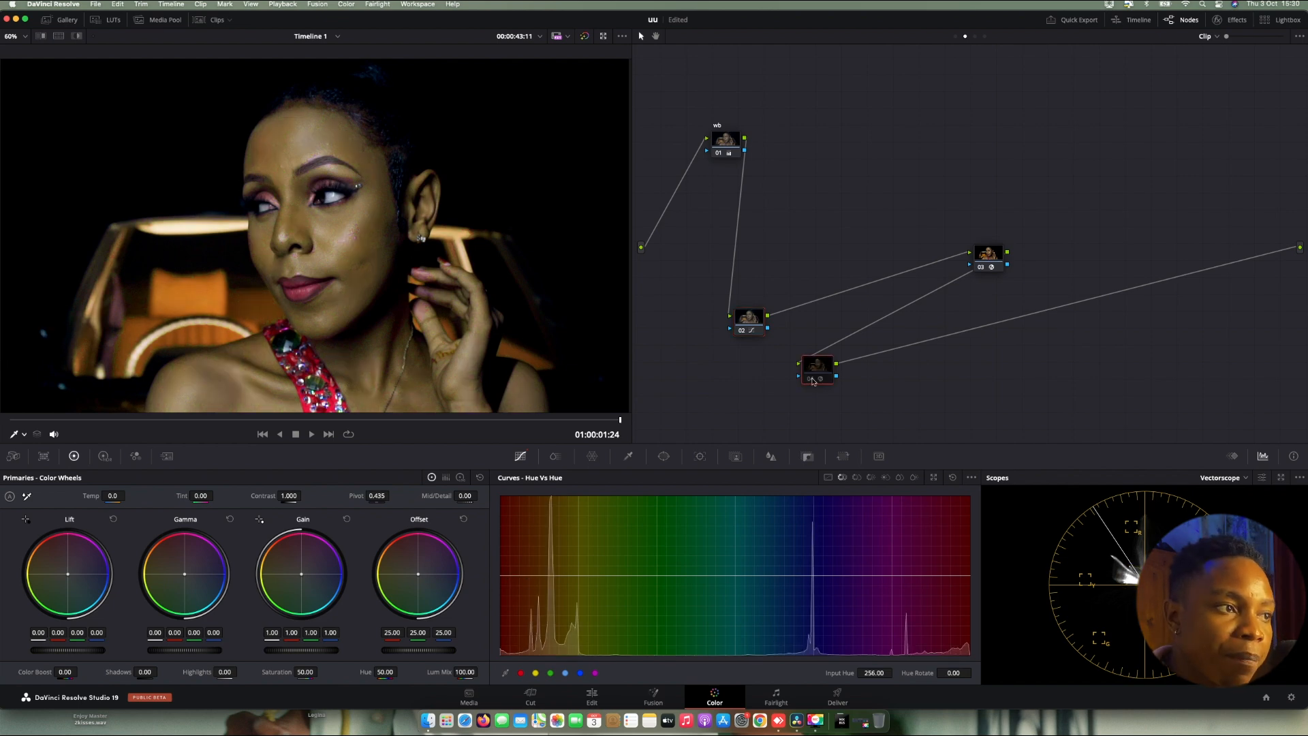
scroll(294, 206, up, 5)
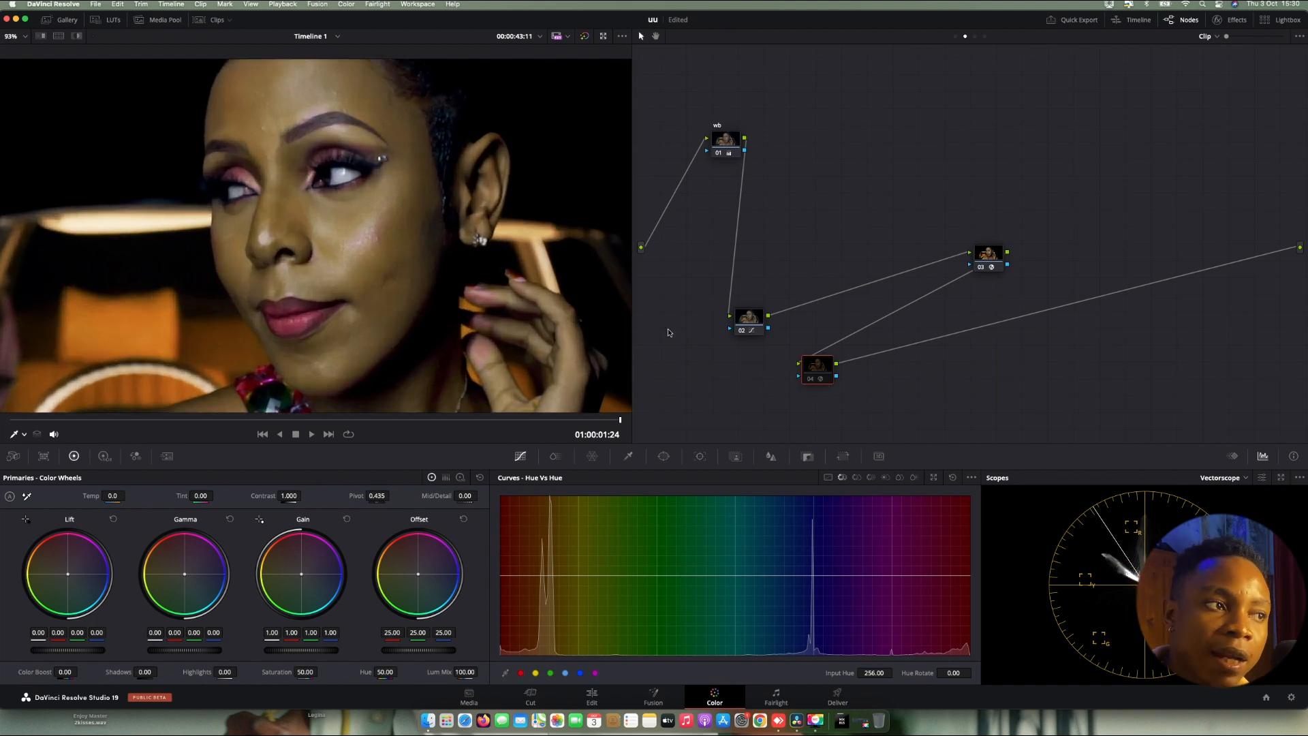
scroll(340, 260, down, 5)
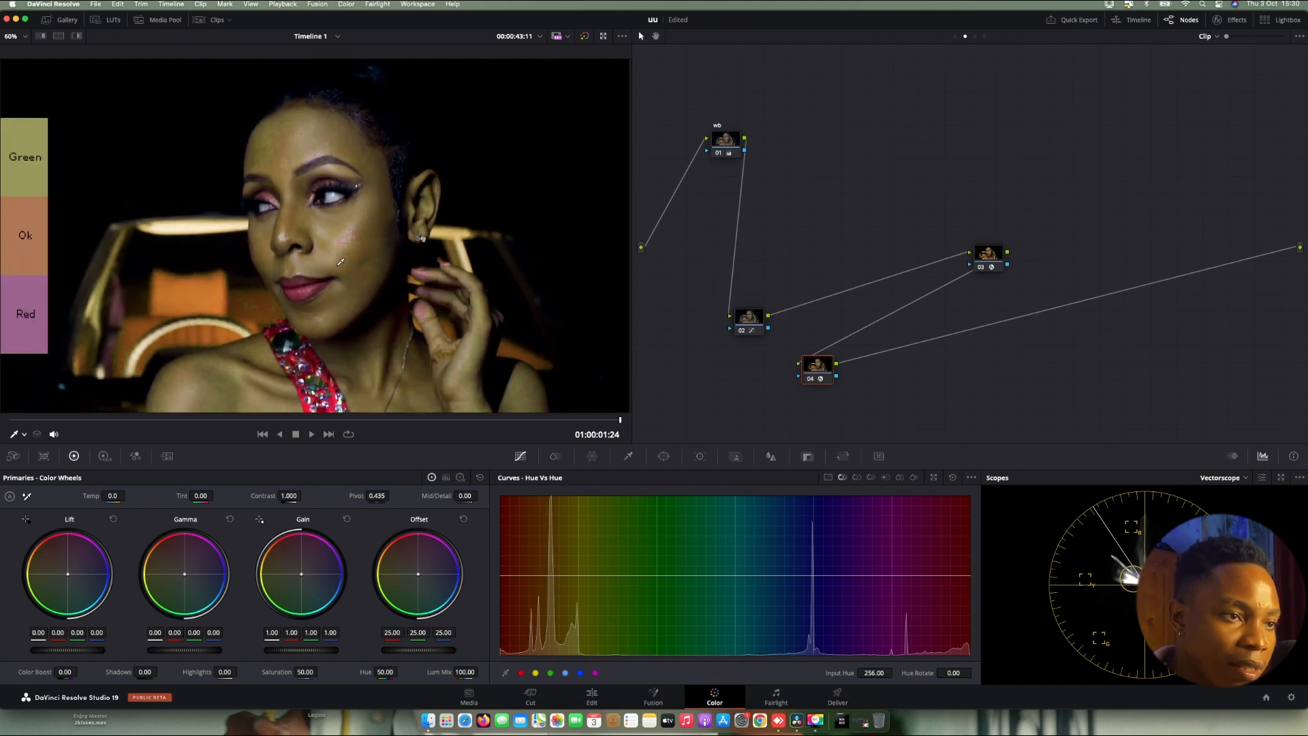
right_click(748, 318)
click(771, 326)
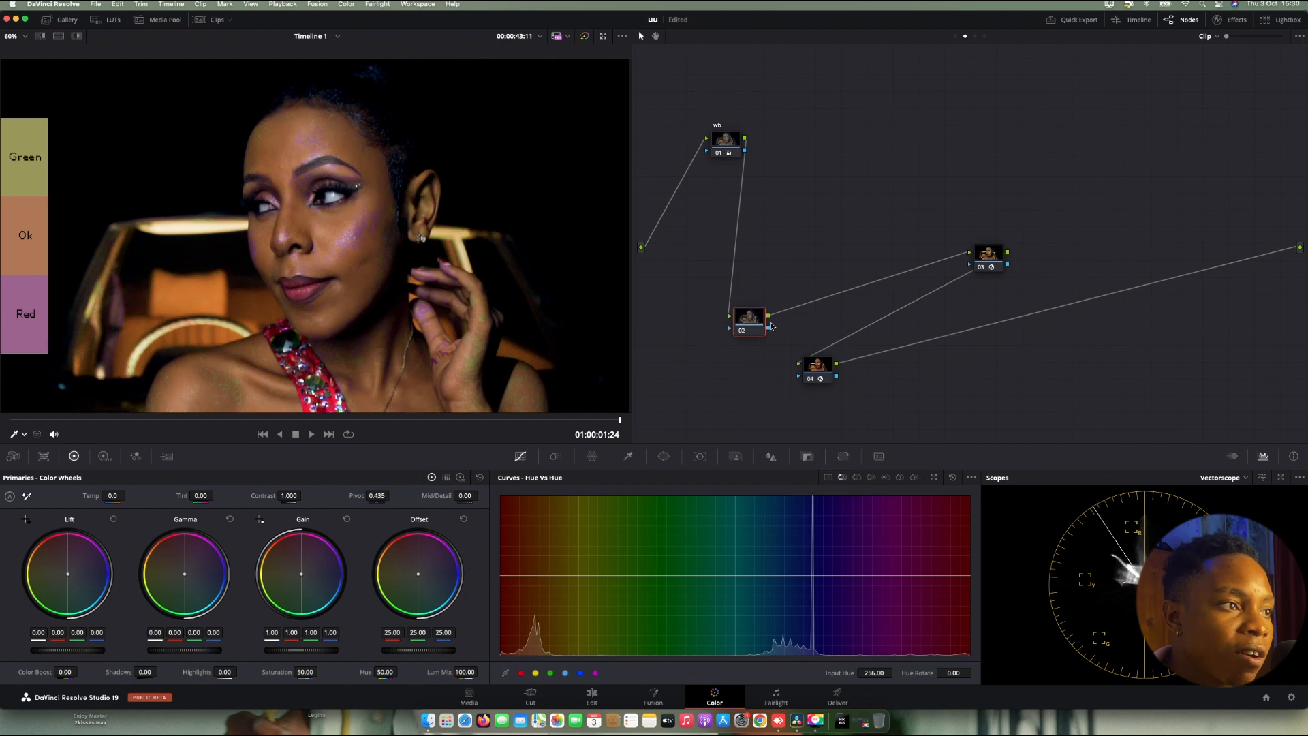
Step: Raise the skin range on node 02's Hue Vs Hue curve to a hue rotation of about 23.6
scroll(444, 231, up, 9)
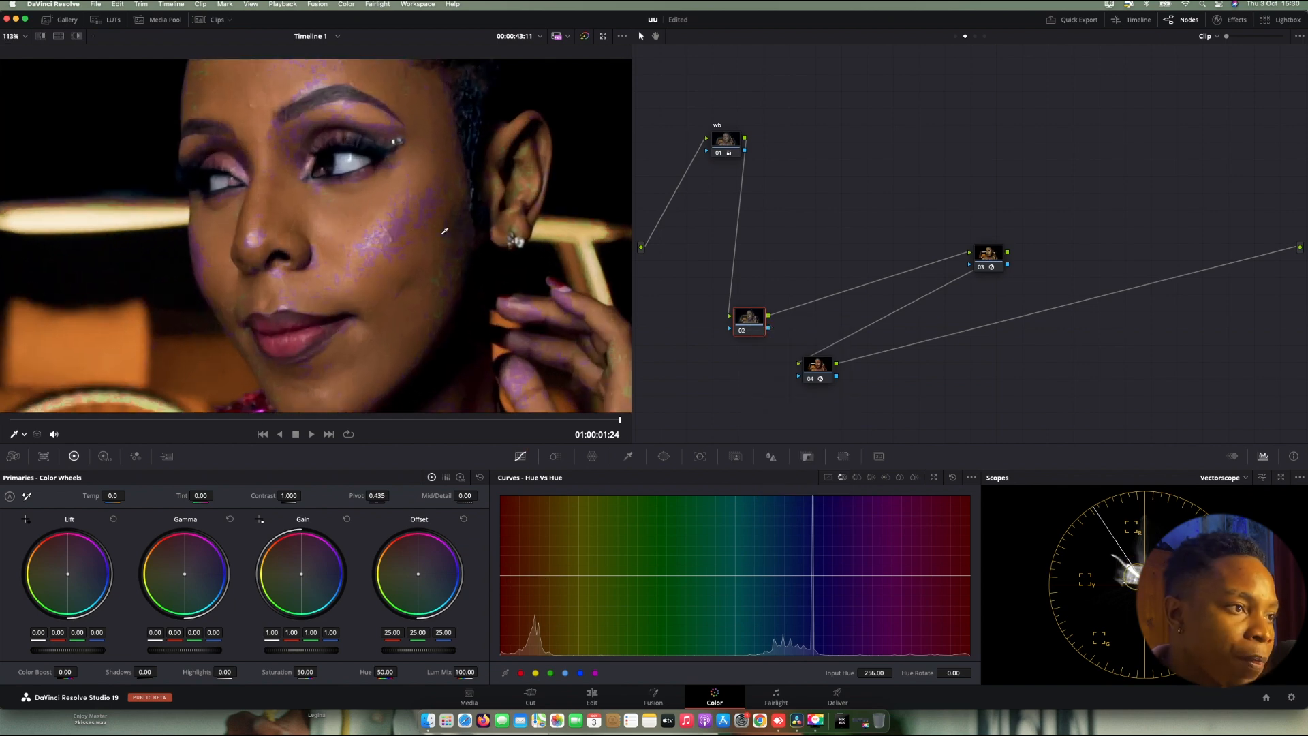
scroll(444, 231, up, 3)
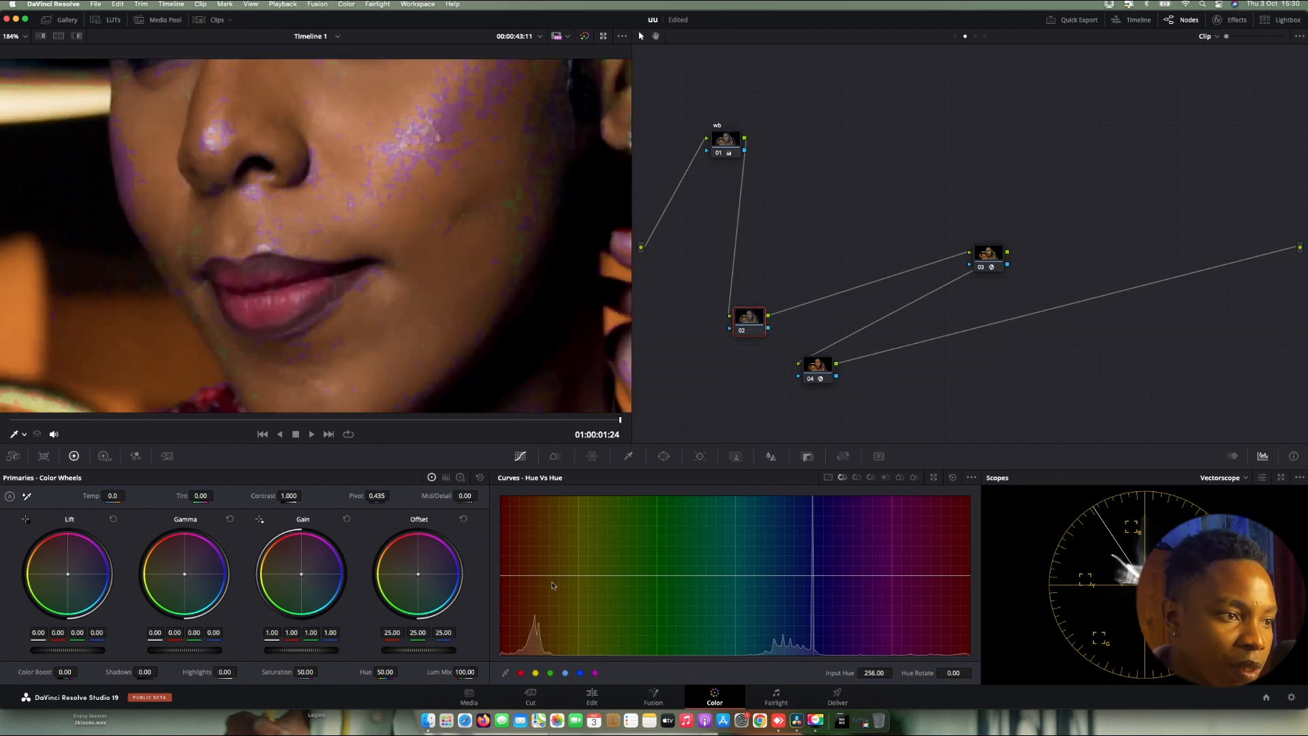
drag(530, 578, 531, 567)
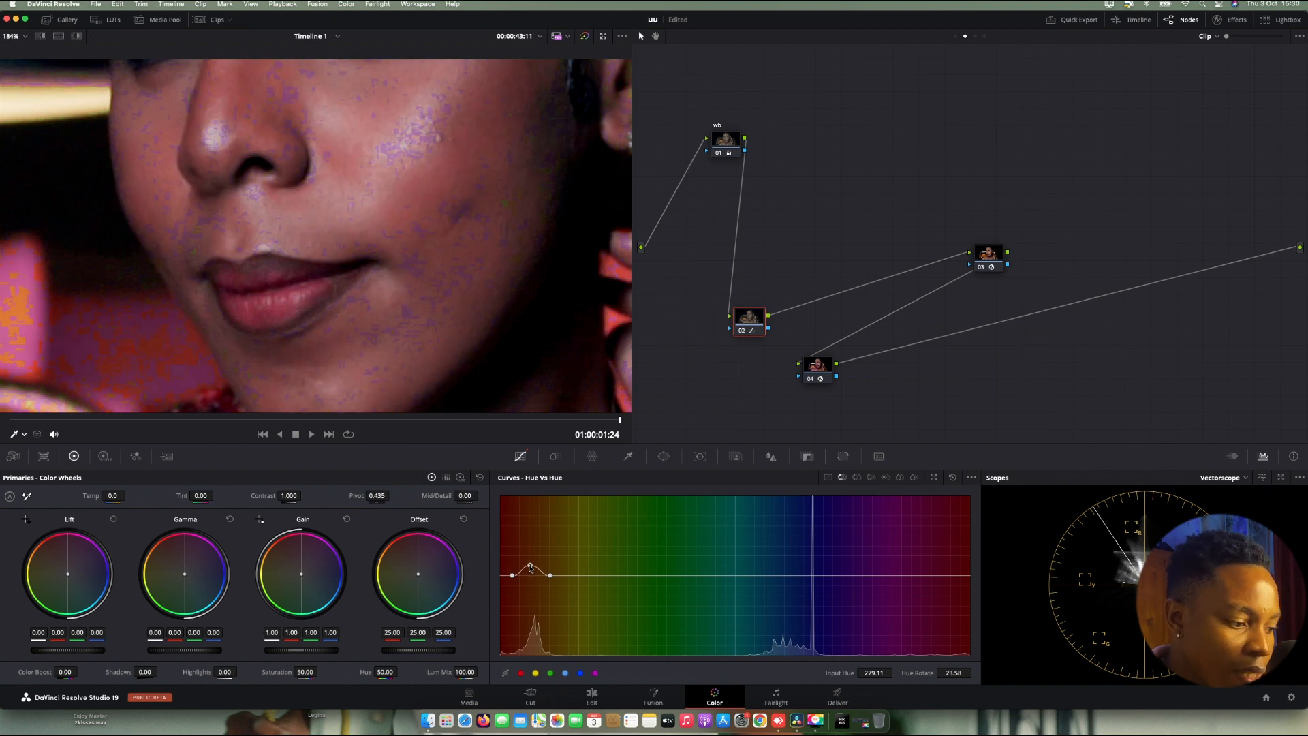
scroll(315, 278, down, 8)
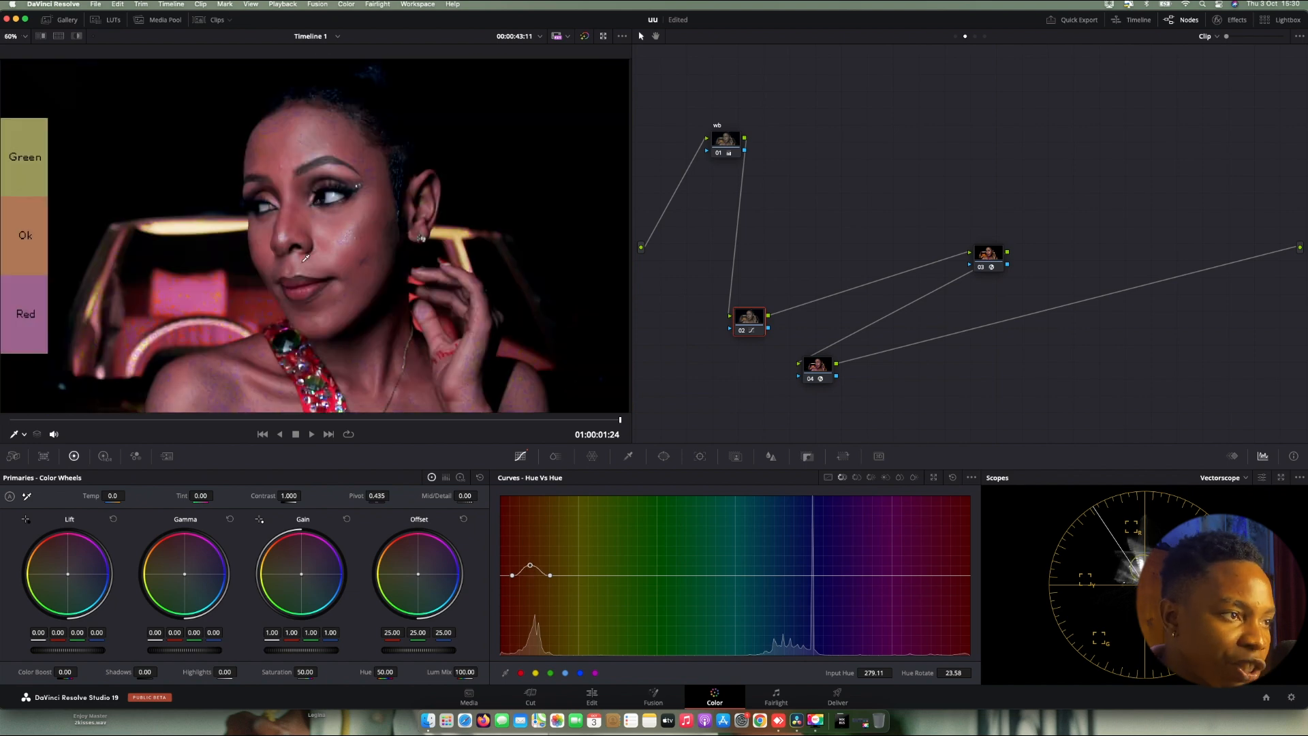
Step: Toggle the indicator node 04 to judge the red-shifted skin, and clear the Hue Vs Hue adjustment from node 02
click(814, 378)
click(810, 379)
click(809, 378)
click(743, 316)
right_click(746, 316)
click(771, 323)
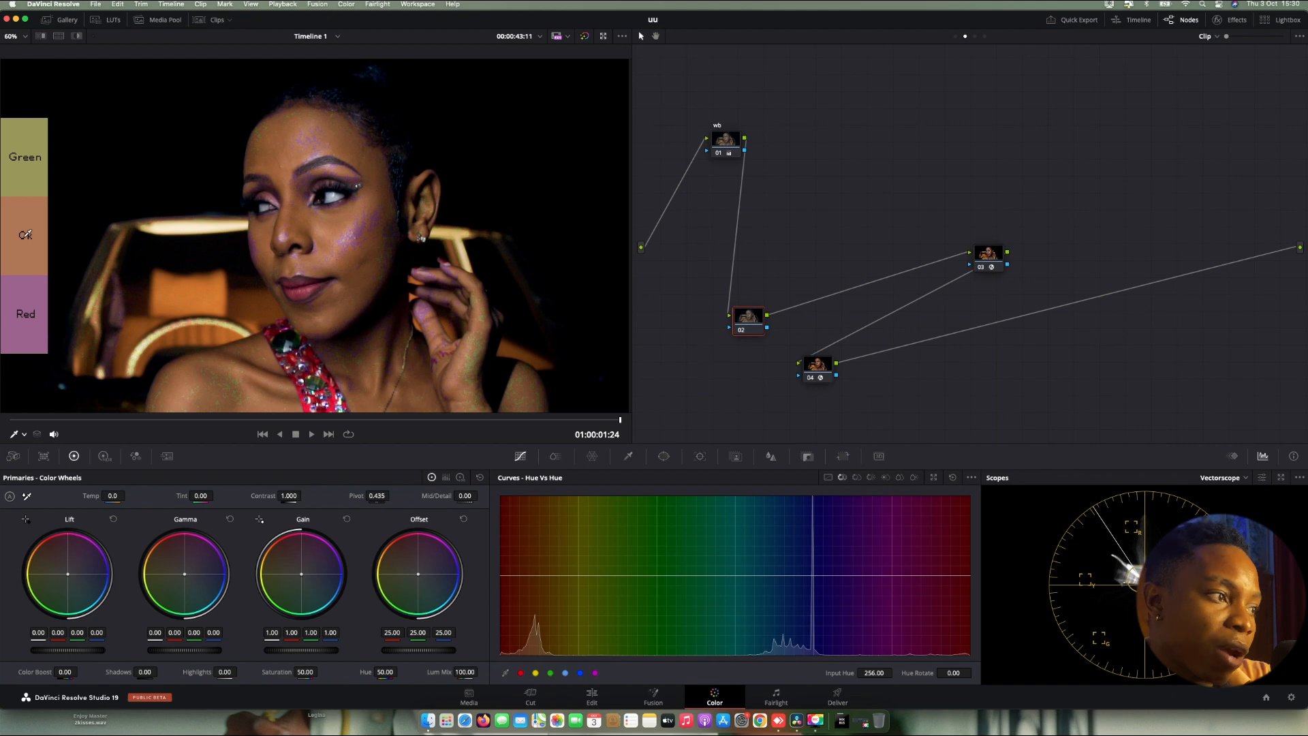
Step: Inspect the skin hue markings across the forehead, nose and cheek, and move node 02 slightly closer to the wb node
scroll(397, 265, up, 3)
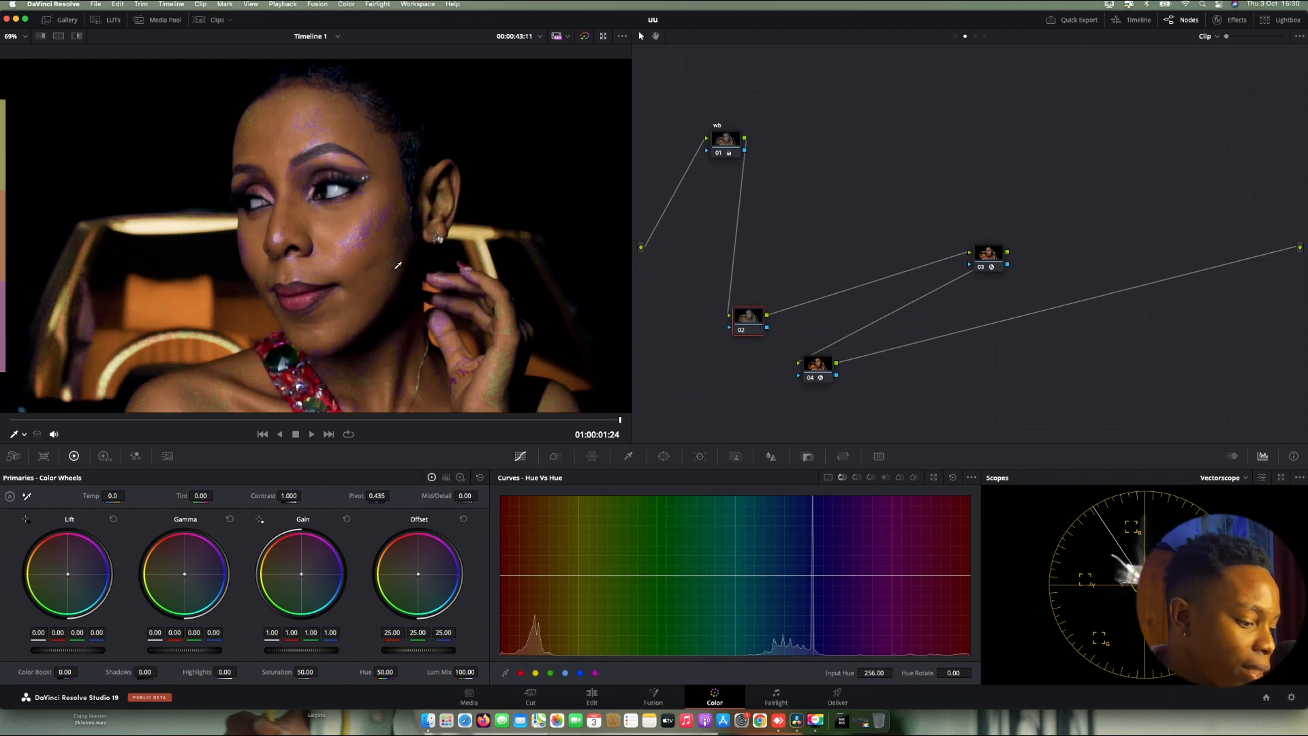
scroll(351, 276, up, 3)
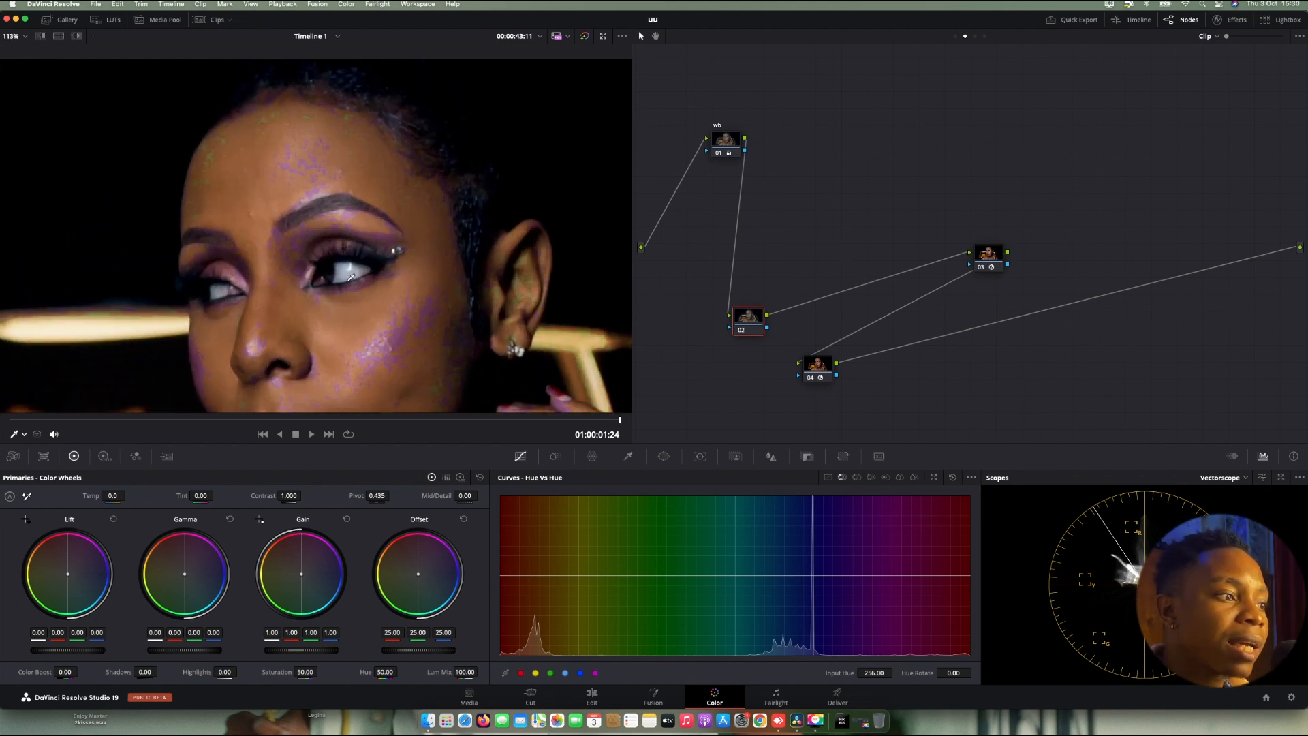
scroll(351, 277, down, 3)
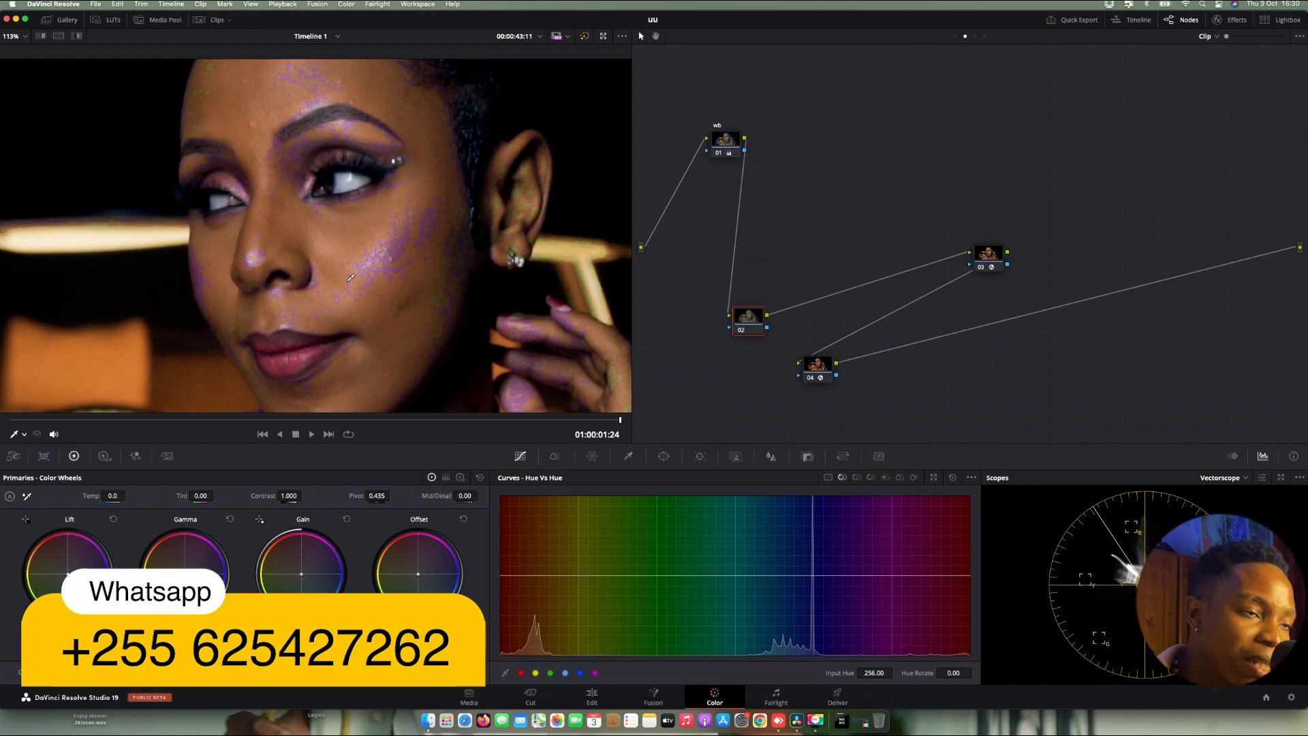
scroll(351, 278, up, 3)
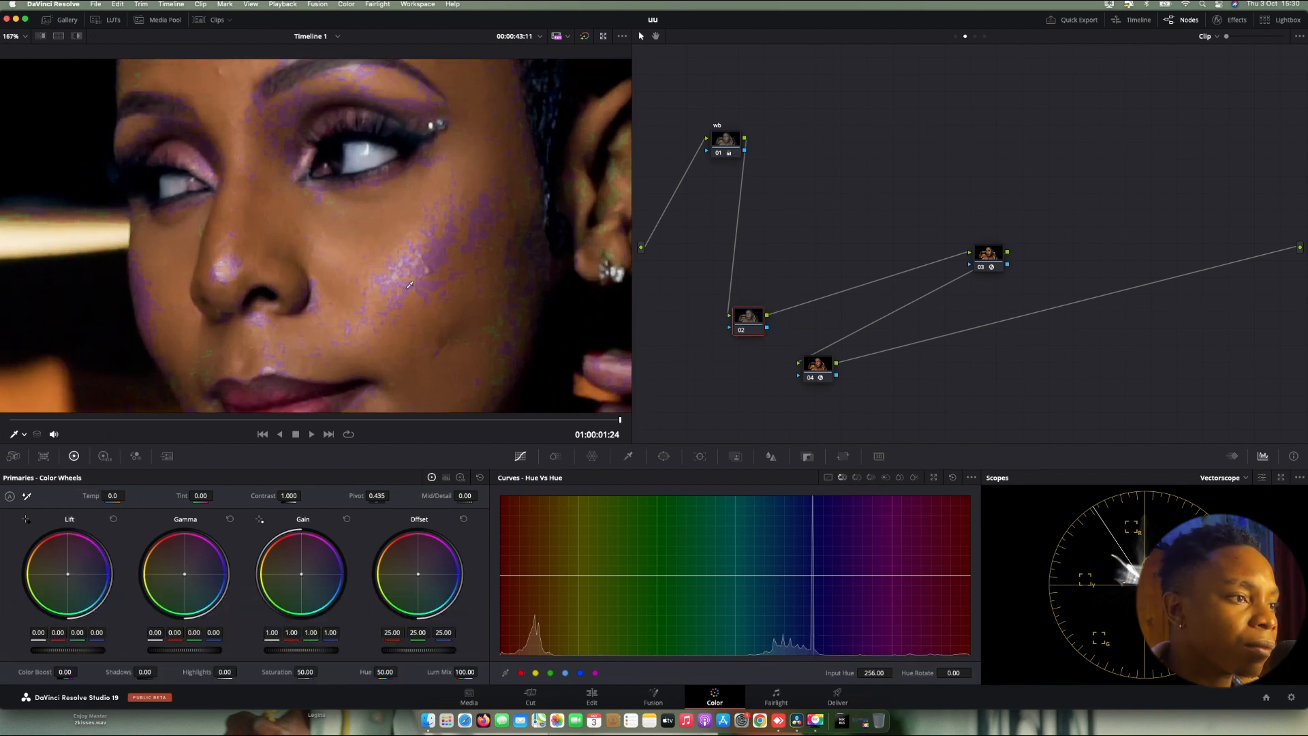
scroll(351, 279, up, 3)
scroll(410, 285, up, 1)
scroll(477, 276, down, 1)
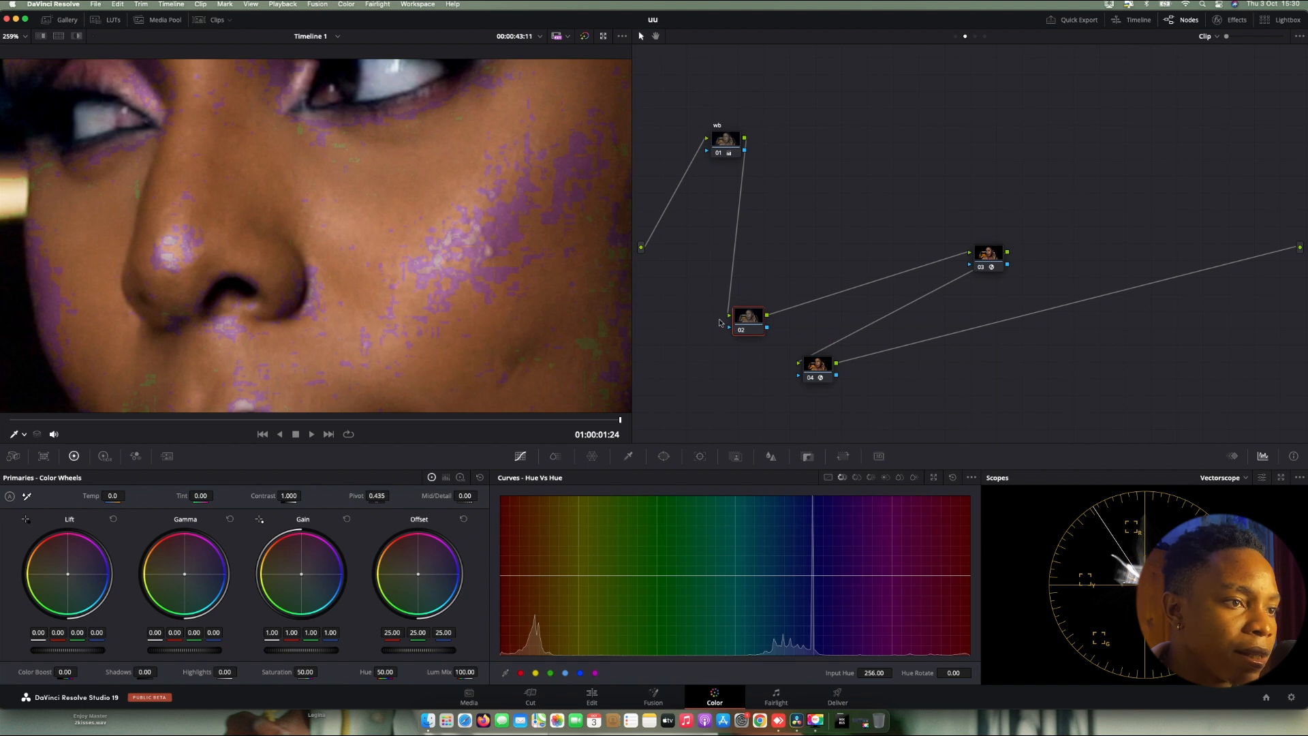
drag(753, 325, 751, 286)
Step: Lower a point in the reds of node 02's Hue Vs Hue curve to a hue rotation of -8.63
scroll(495, 269, up, 1)
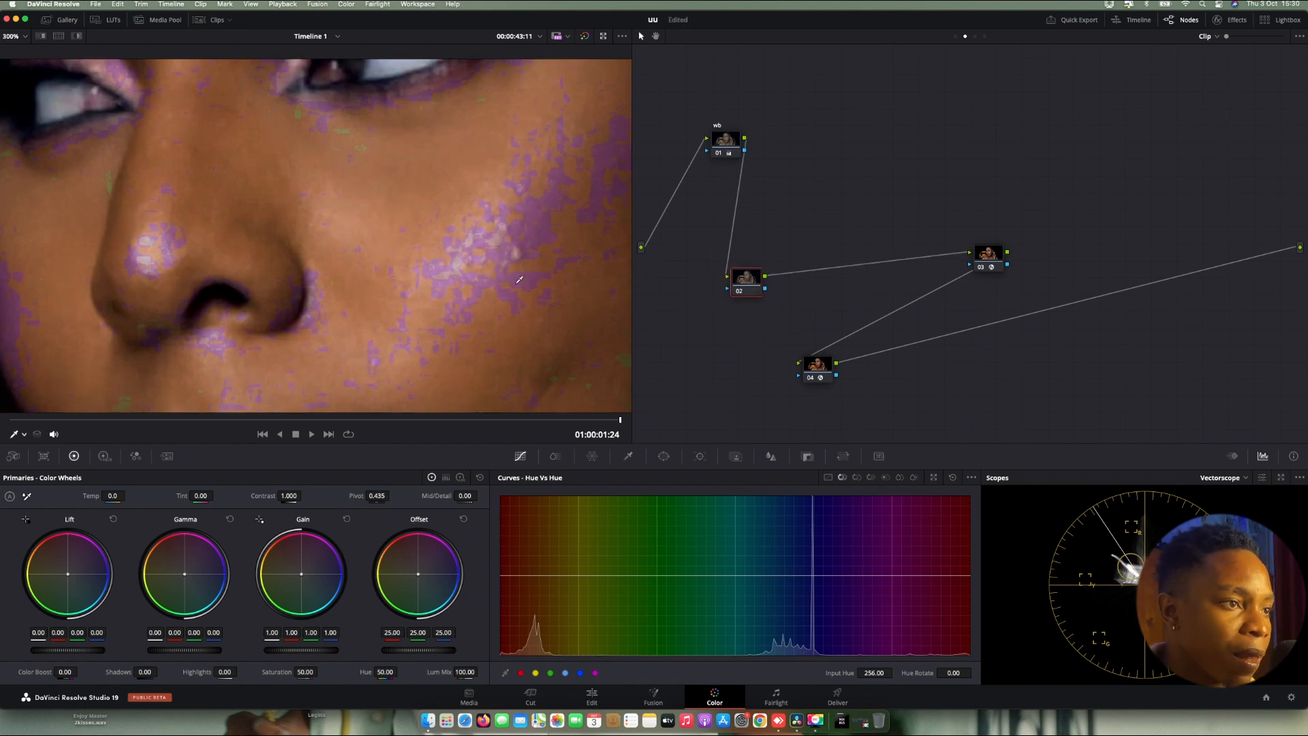
scroll(495, 269, up, 2)
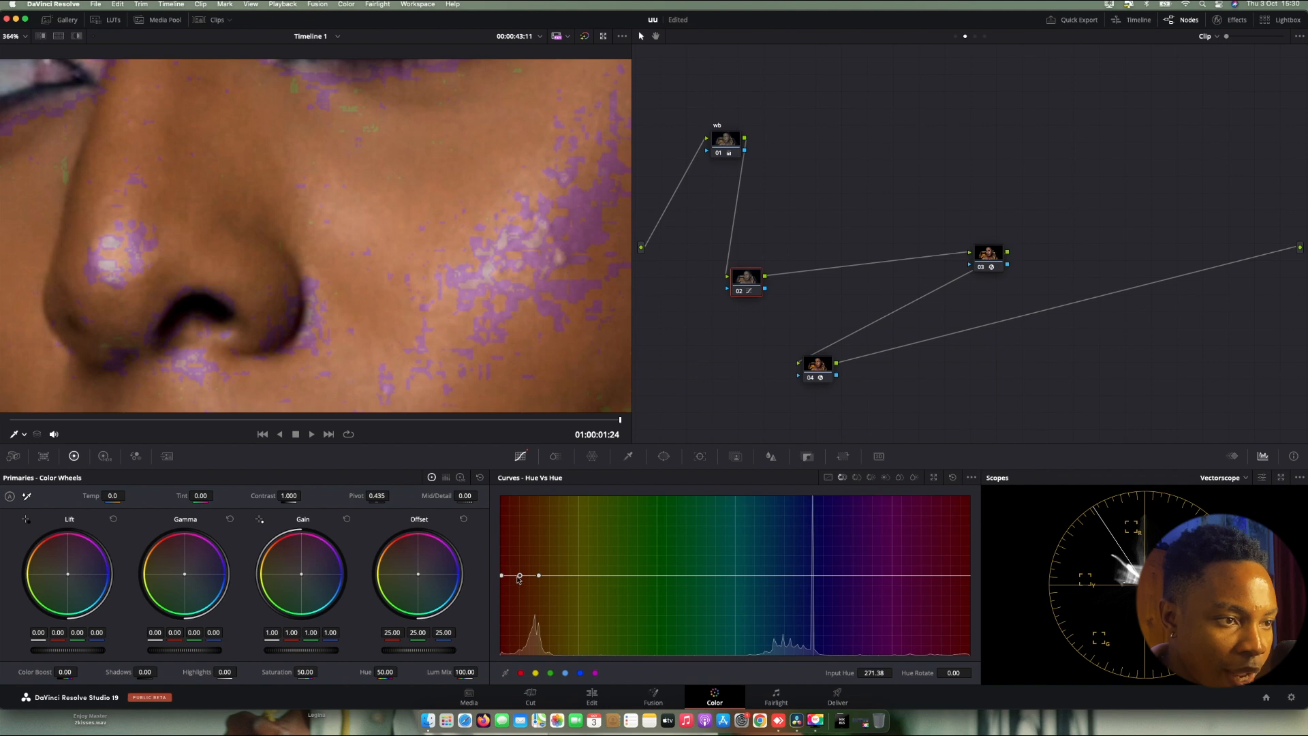
drag(521, 579, 521, 581)
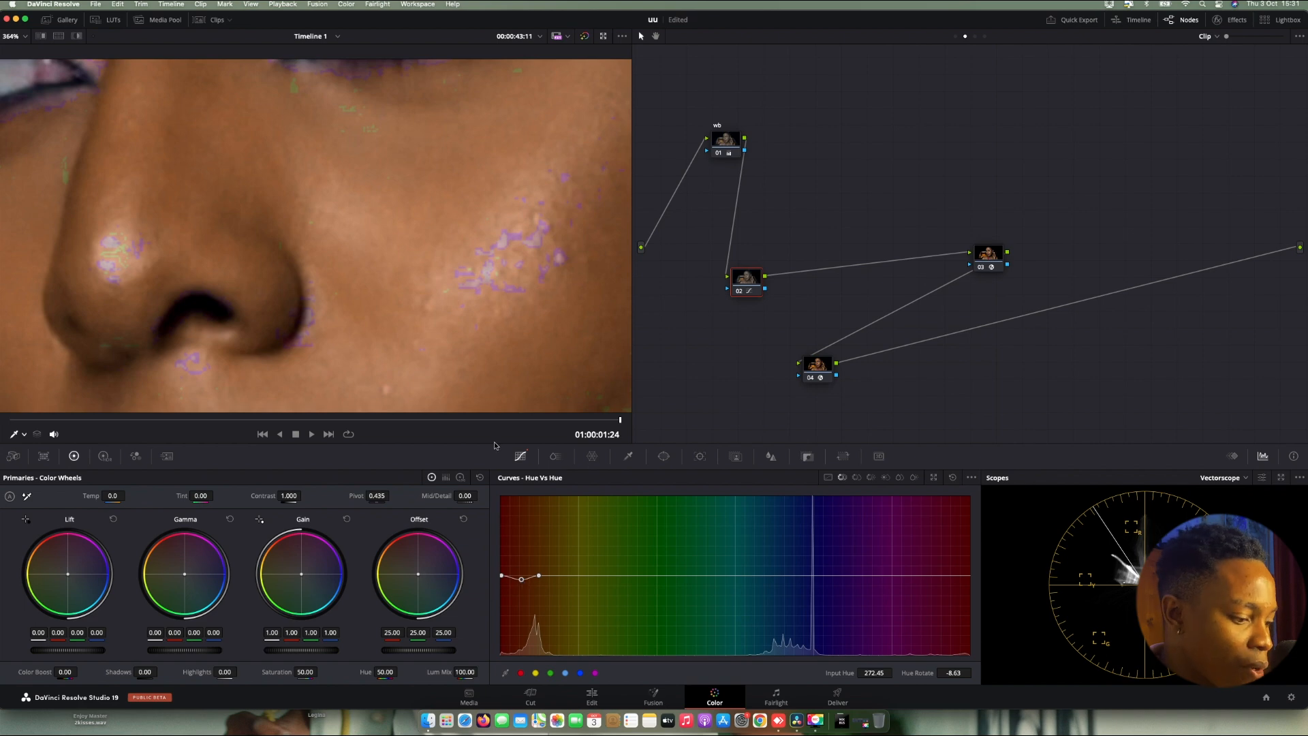
Step: Add yellow control points to the Hue Vs Hue curve and raise the orange point to a hue rotation of 2.88 for the forehead
scroll(339, 207, down, 5)
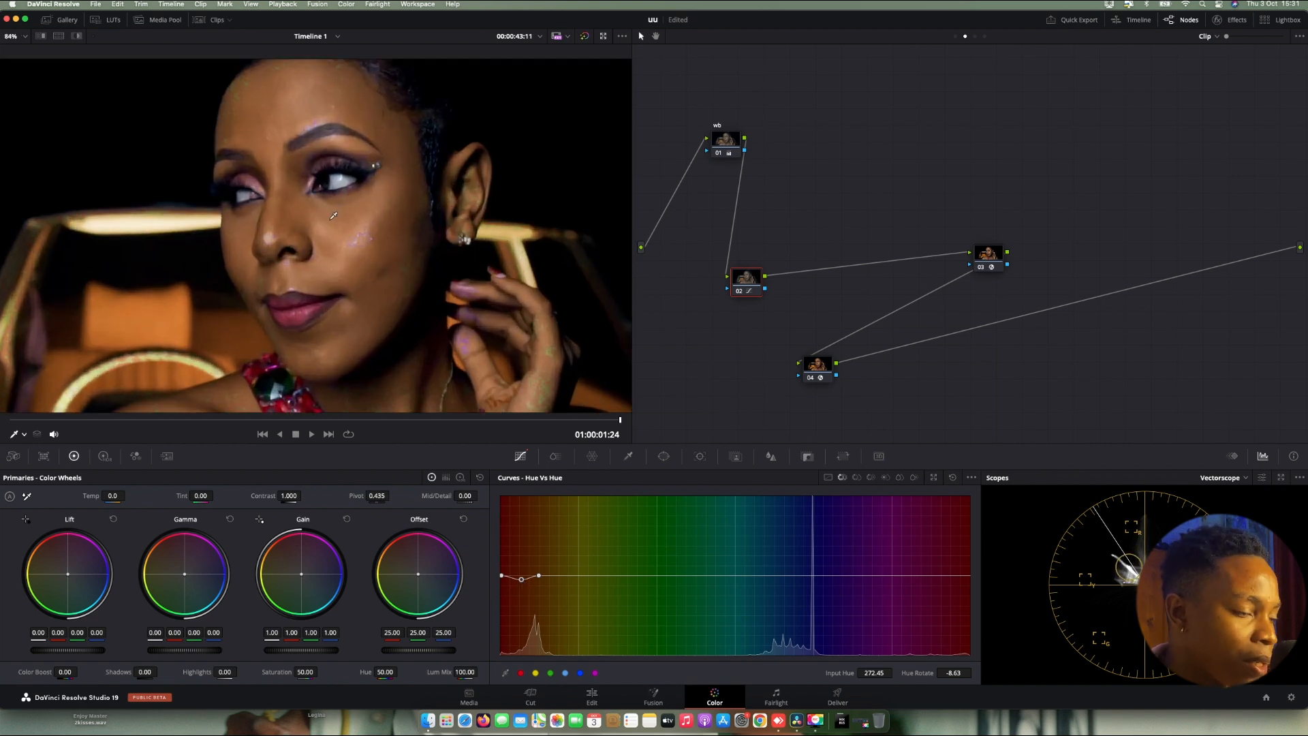
scroll(337, 211, up, 2)
scroll(334, 216, up, 4)
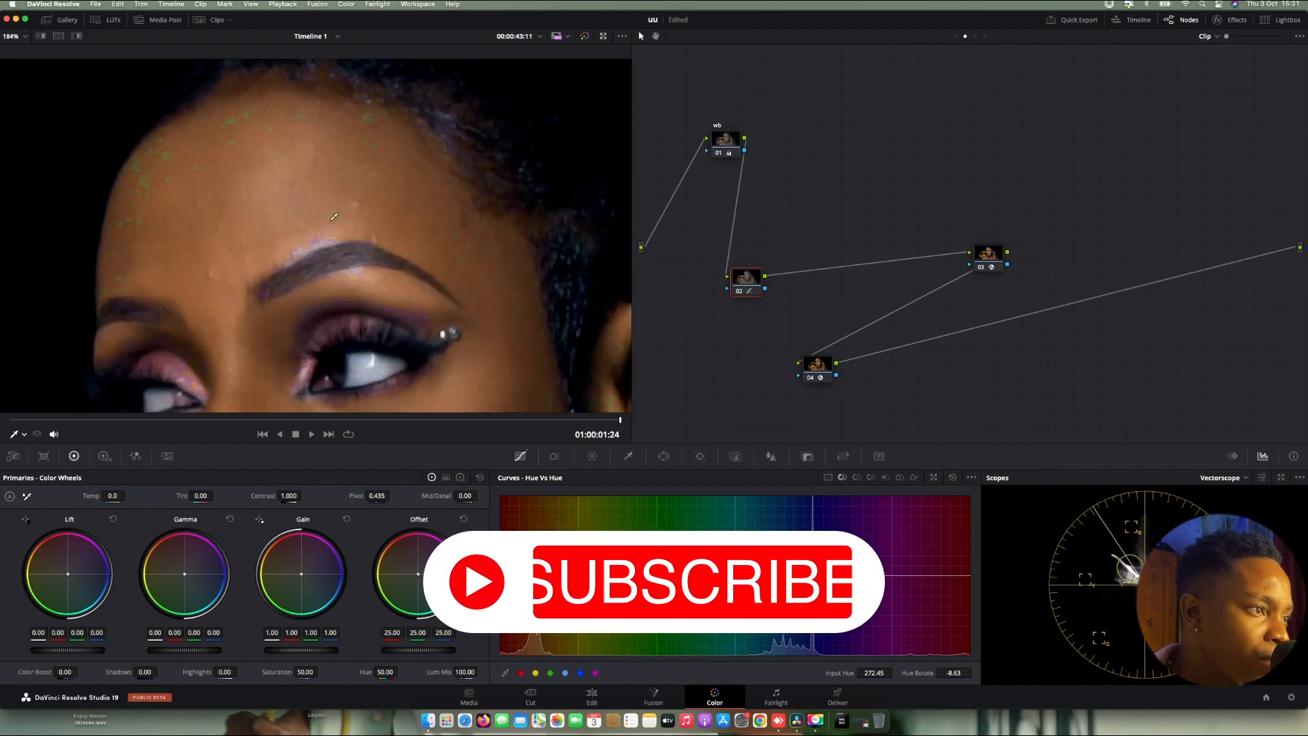
scroll(334, 217, up, 3)
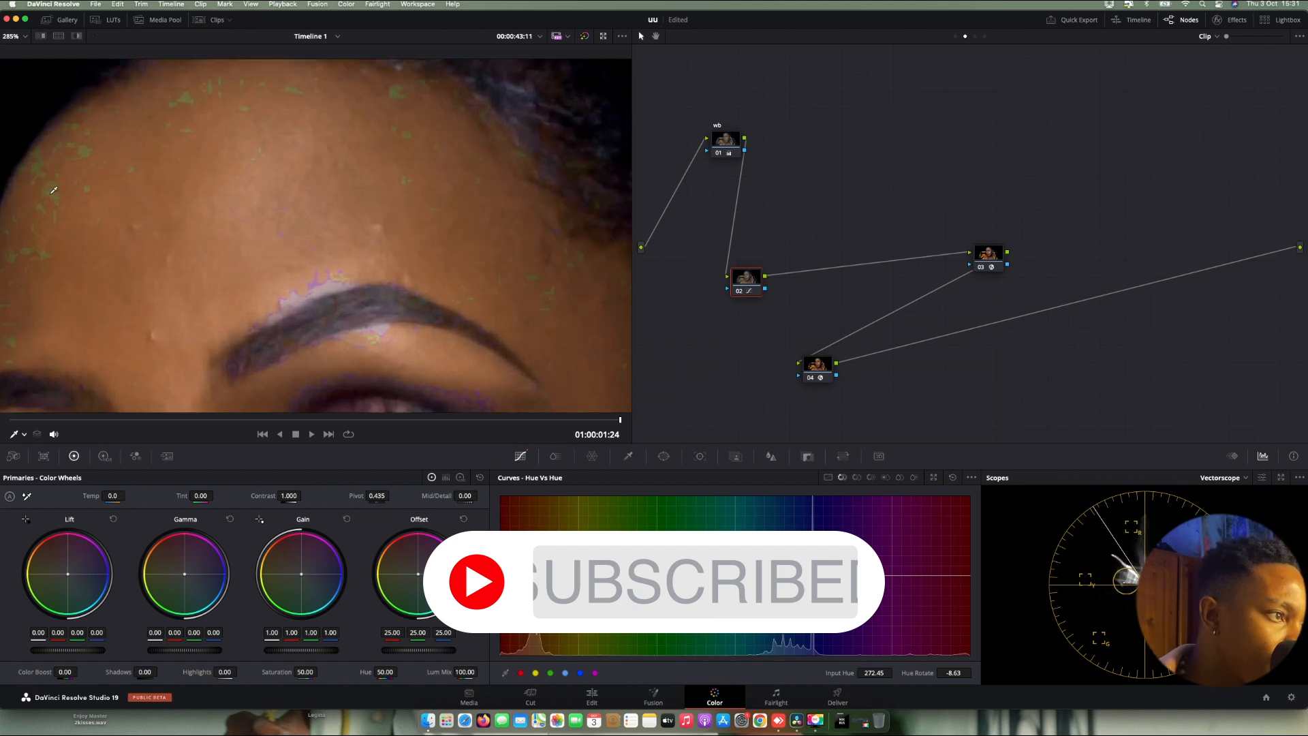
click(535, 673)
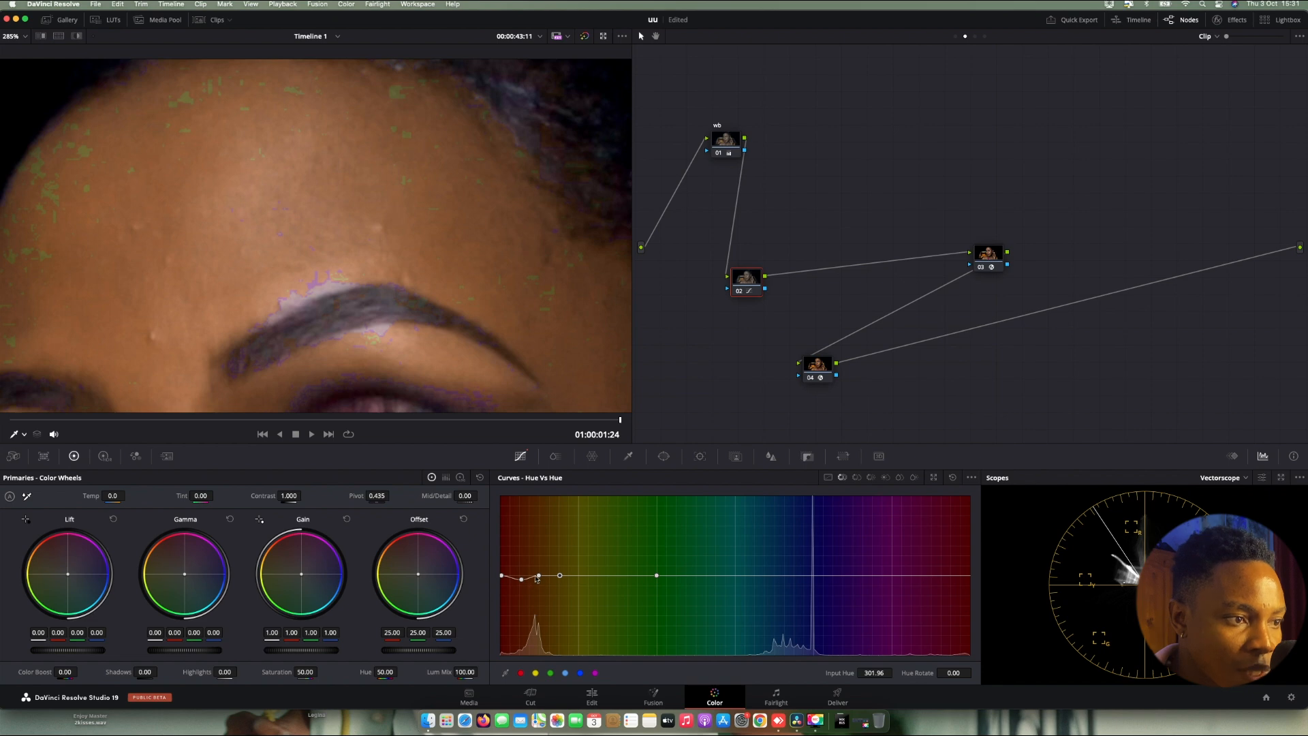
drag(539, 577, 539, 577)
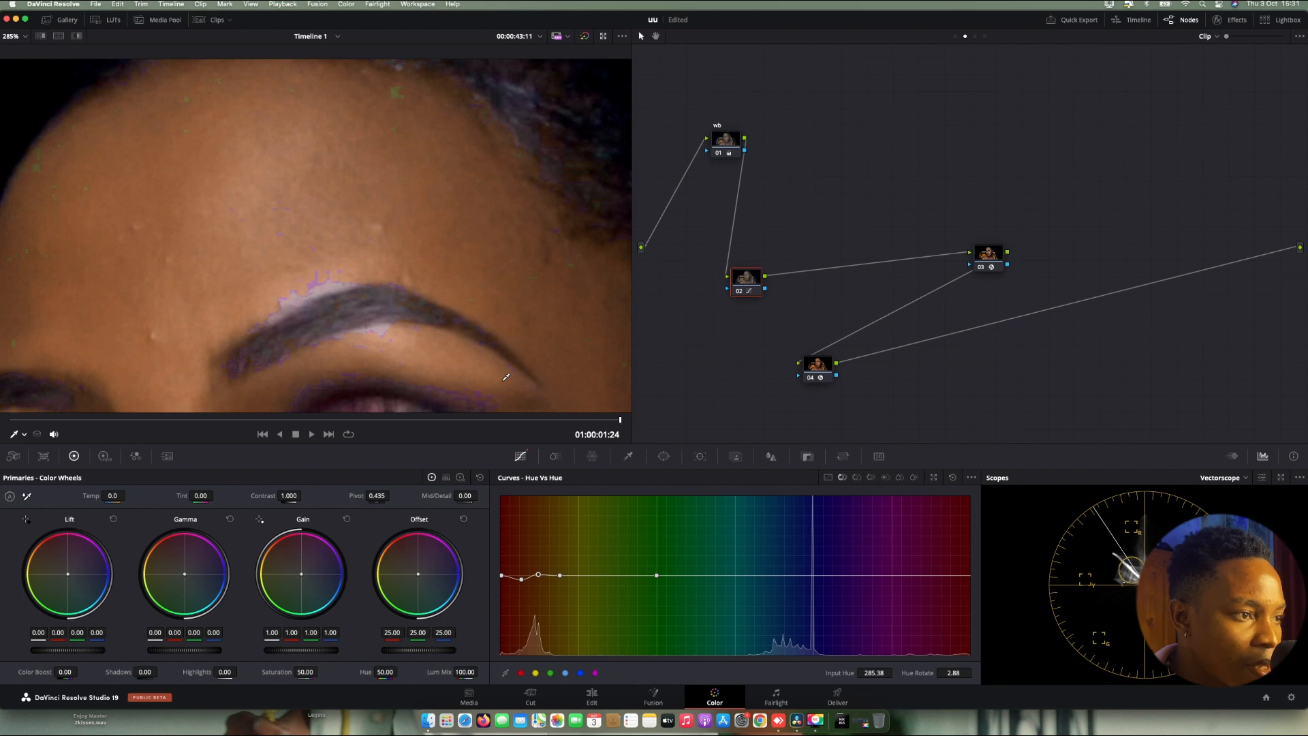
Step: Compare the whole frame with node 02's skin correction off and on
scroll(505, 376, down, 2)
scroll(505, 376, down, 5)
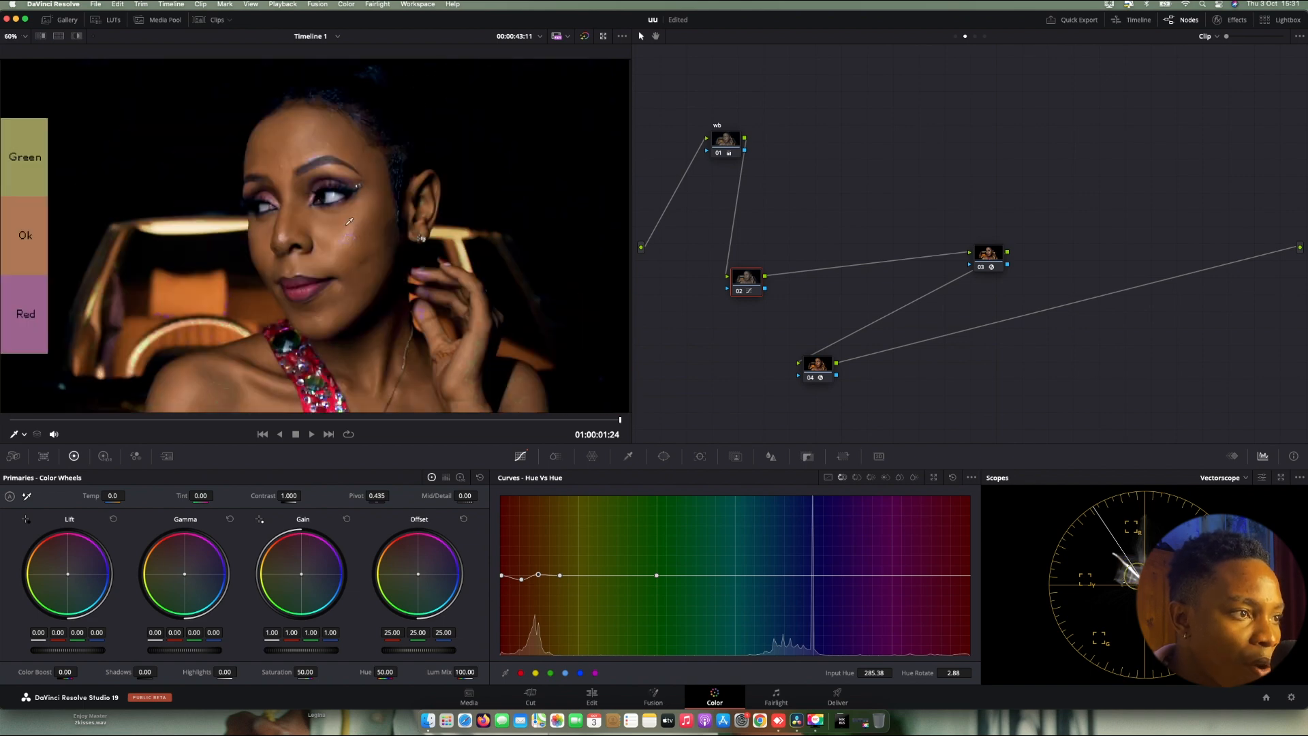
click(739, 293)
click(740, 294)
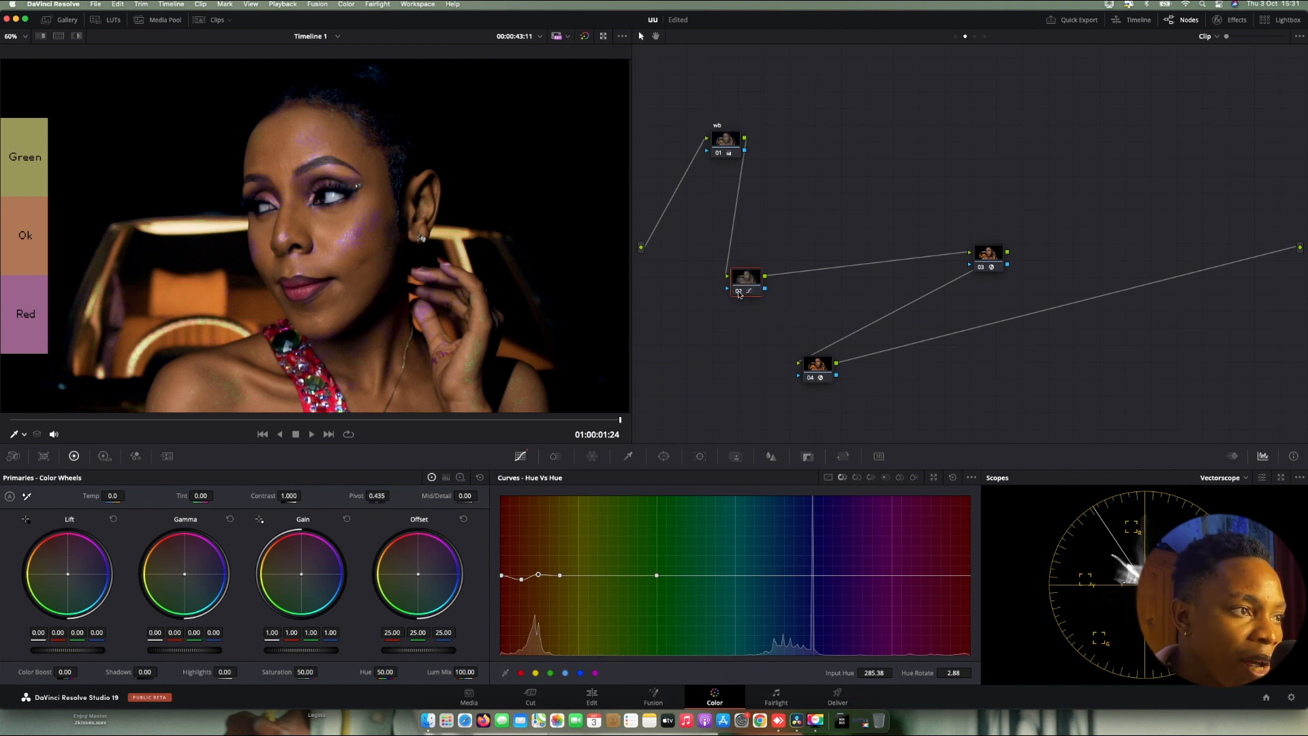
Step: Disable the indicator node 04 and review the corrected skin tone in full screen with node 02 selected
click(823, 367)
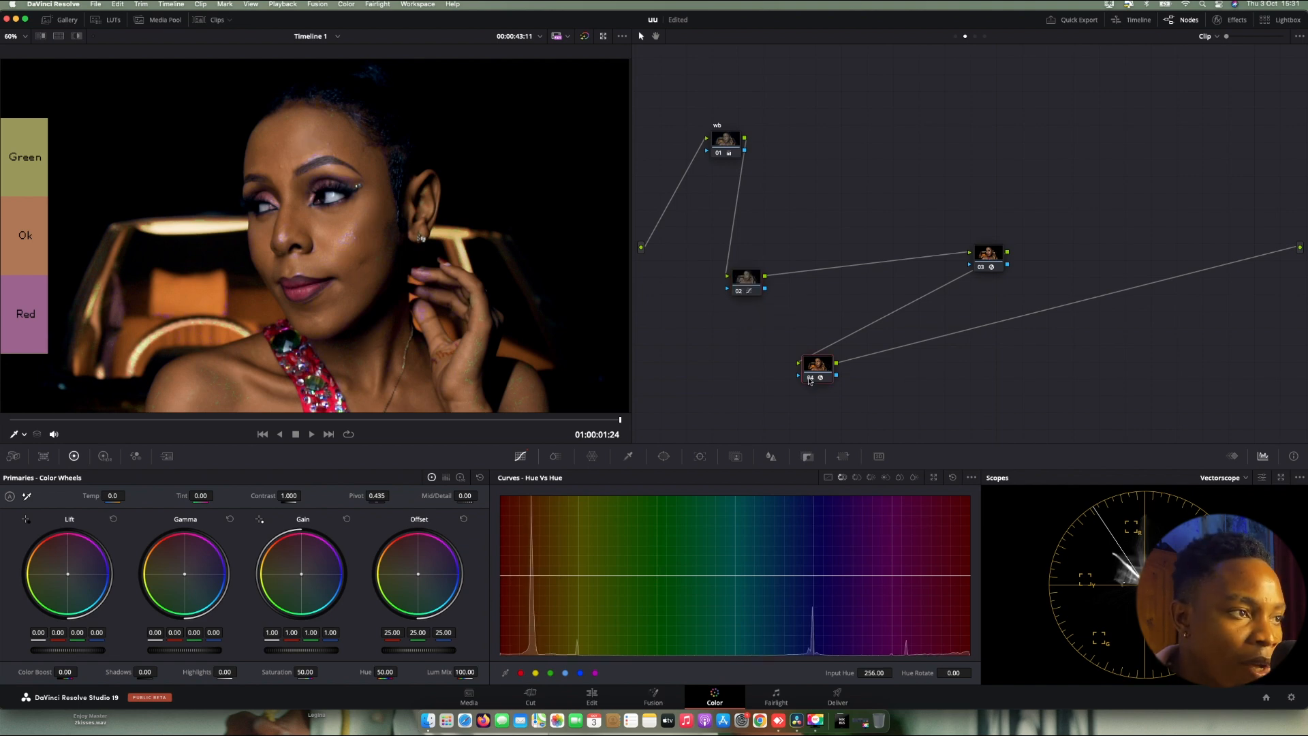
click(811, 377)
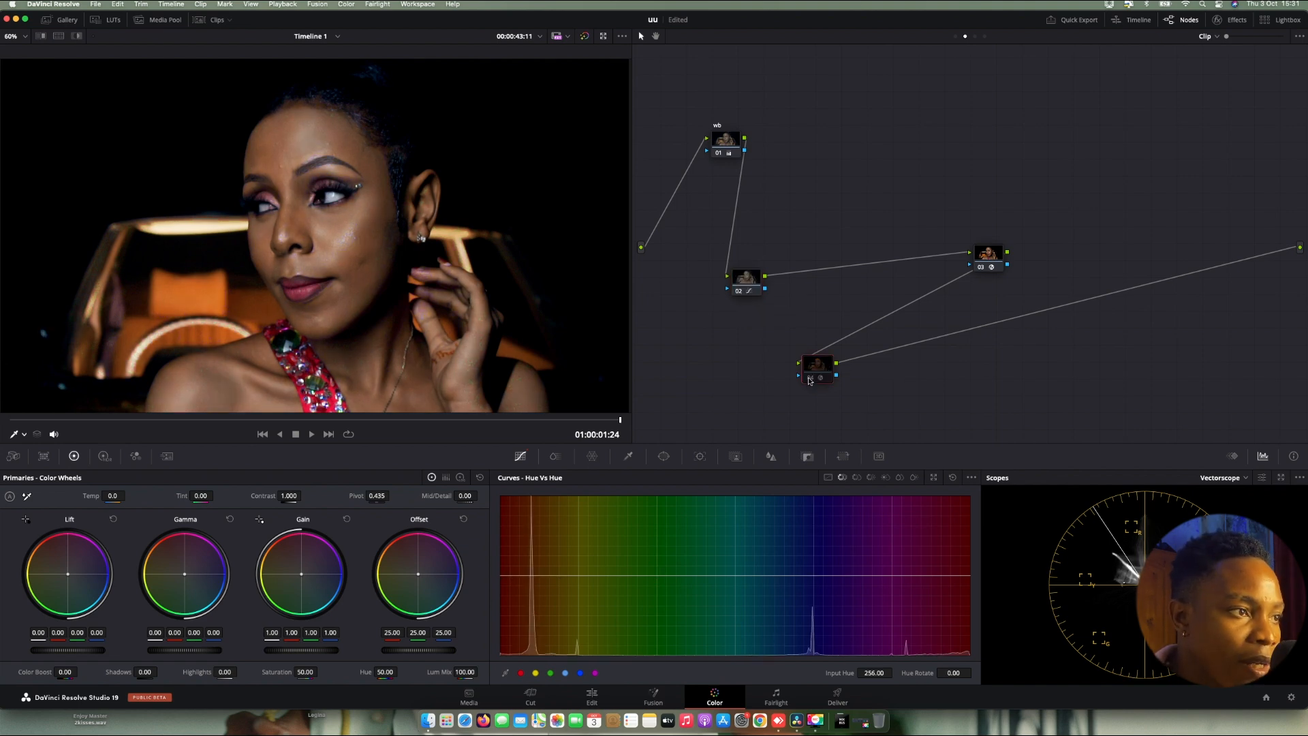
click(748, 282)
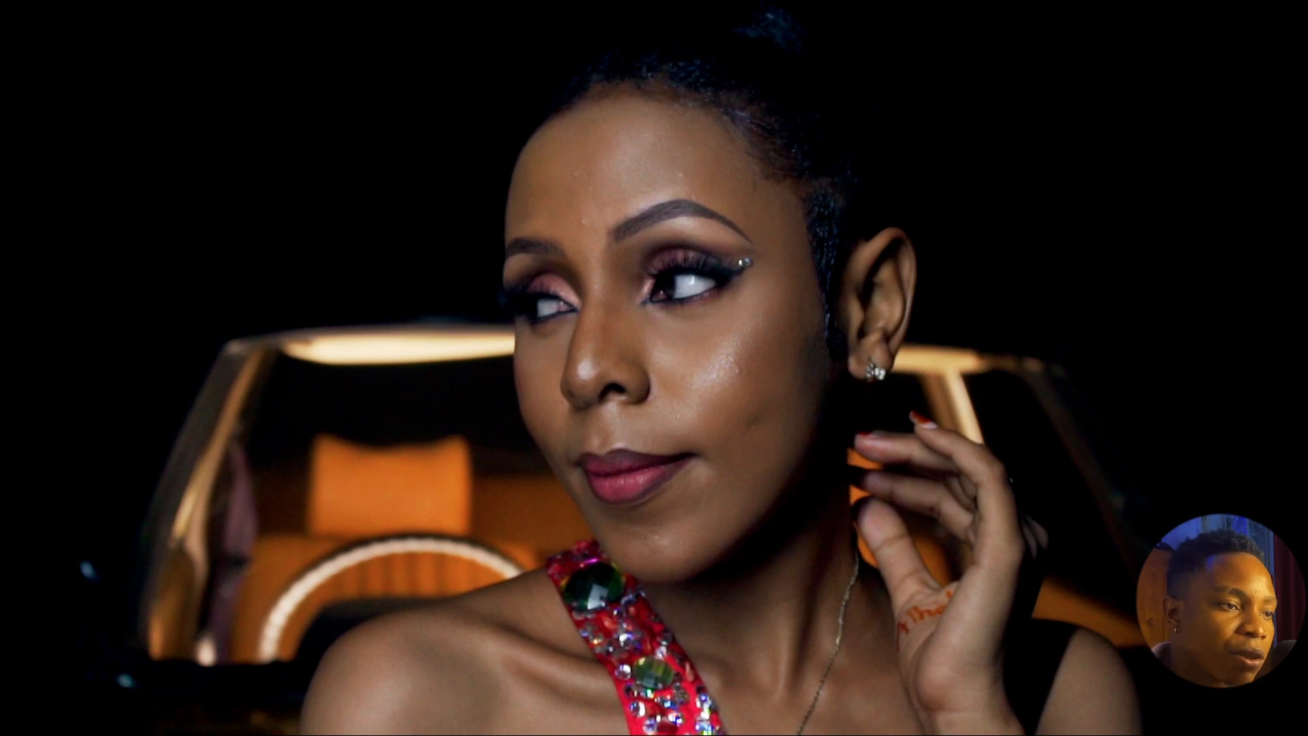
mouse_move(708, 375)
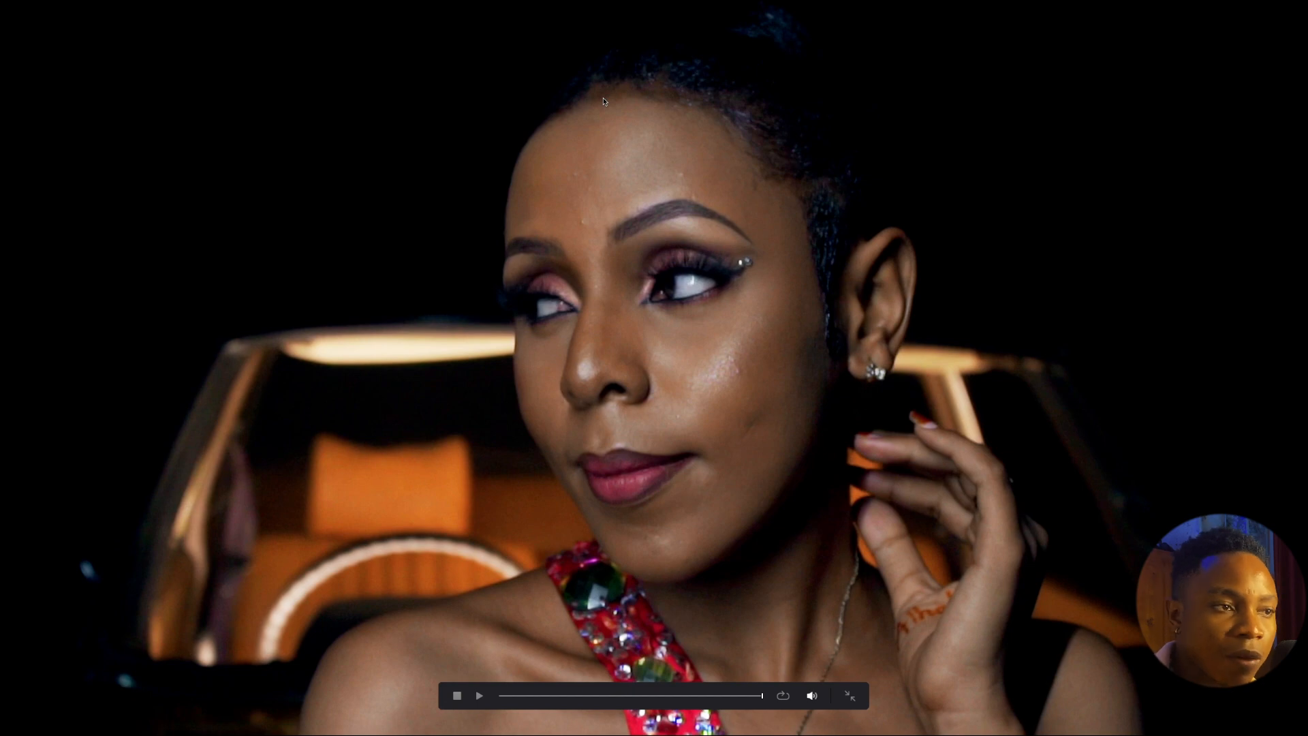
key(Escape)
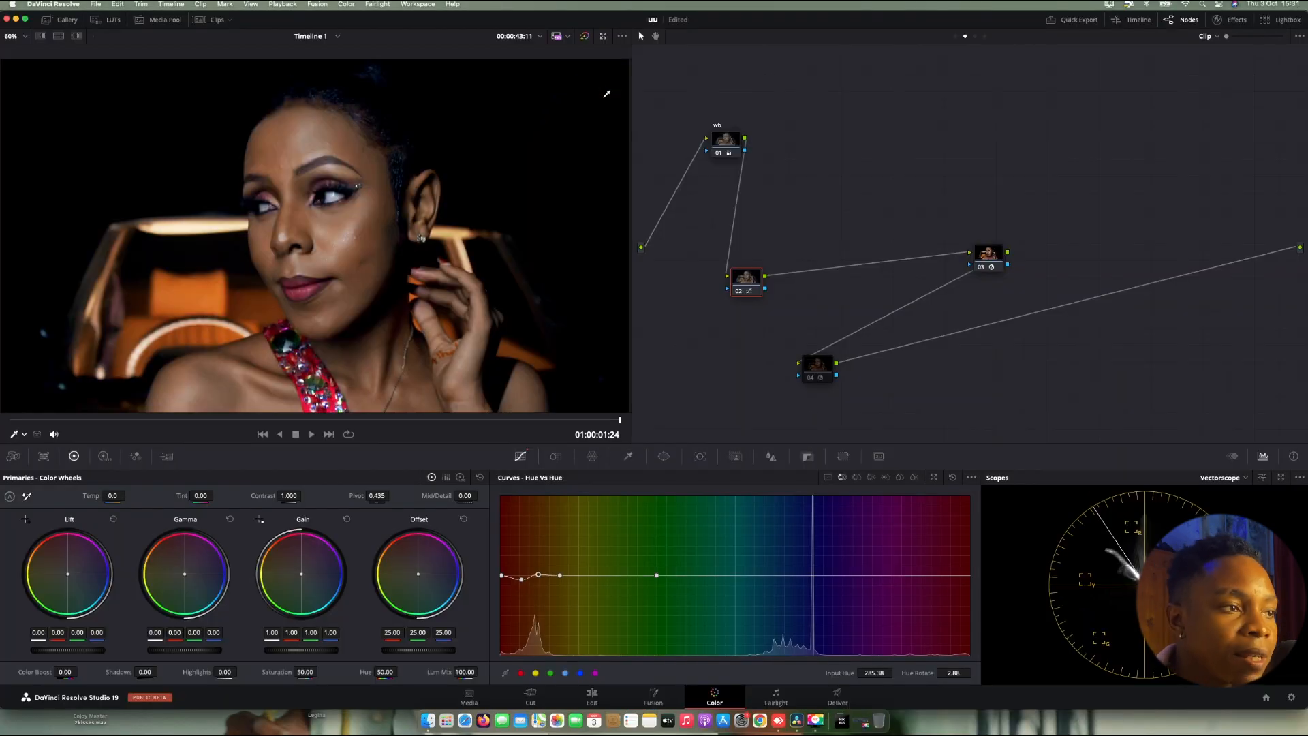
Step: Reset node 02's grade and bring up the HSL qualifier for it
right_click(731, 295)
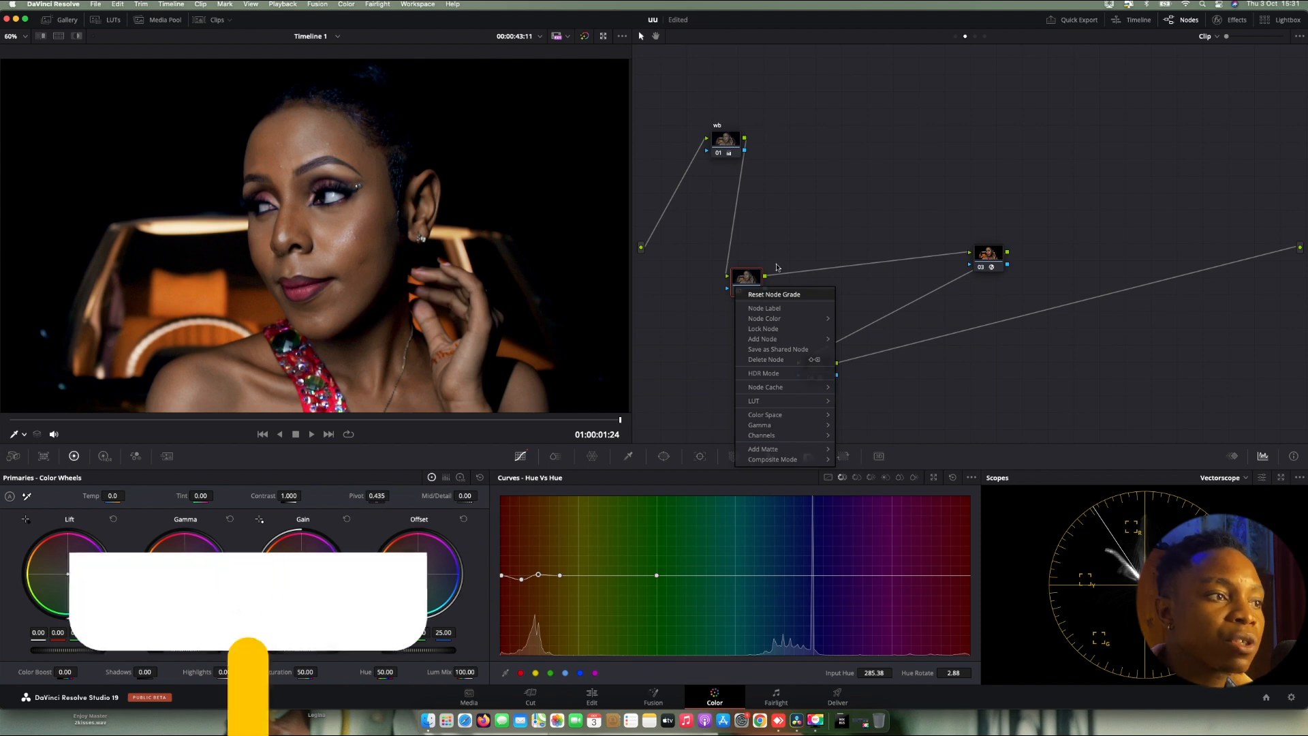
click(769, 295)
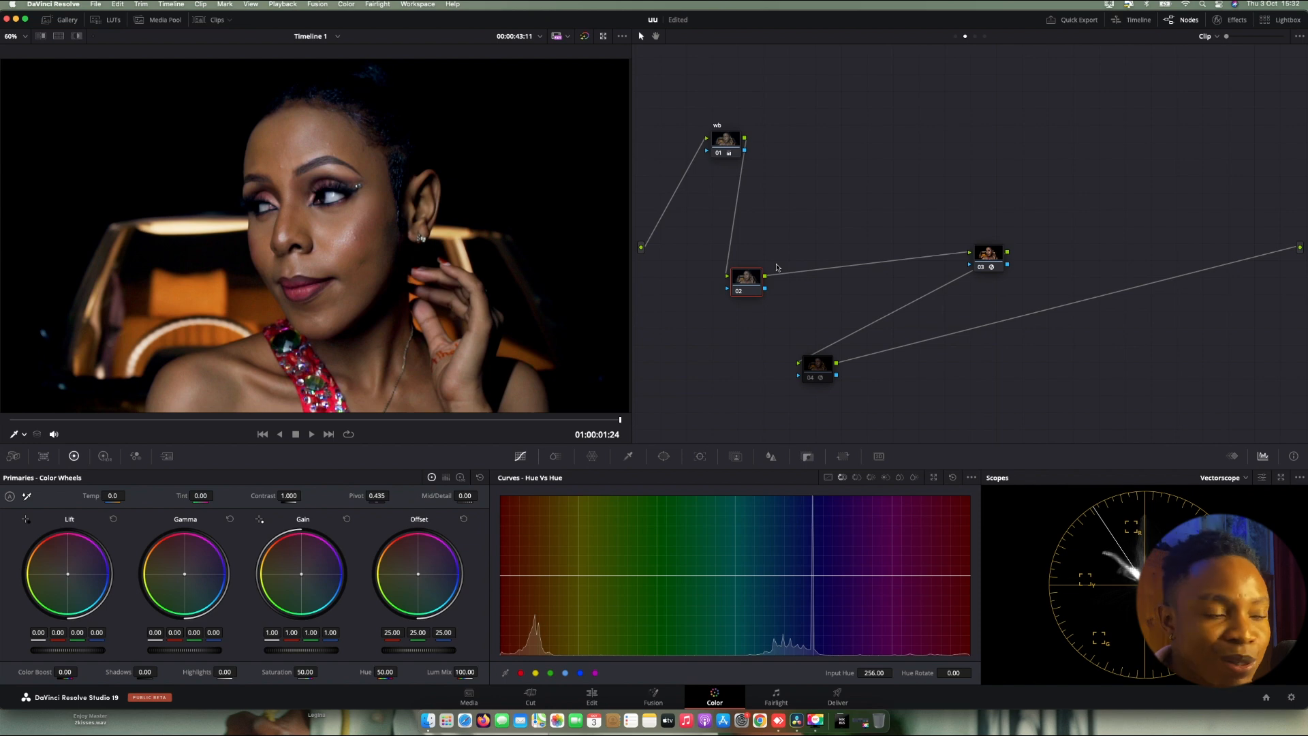
click(628, 455)
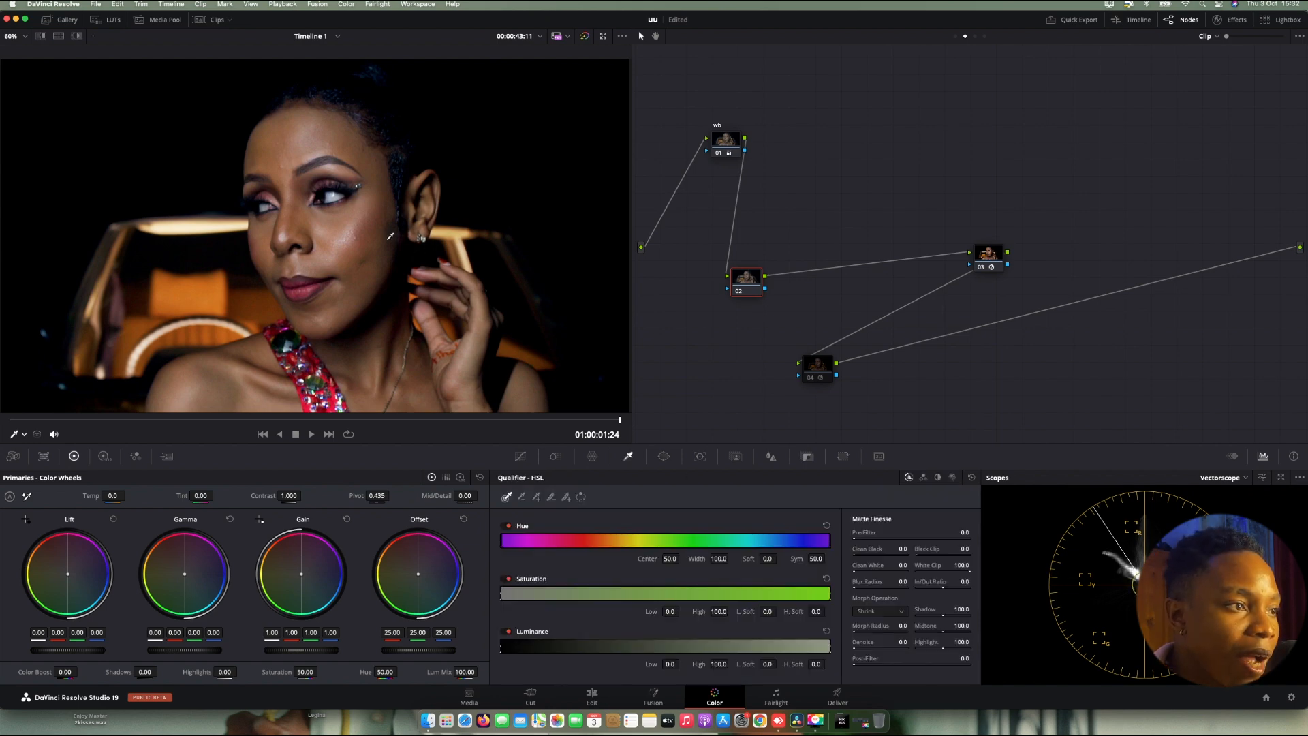
click(363, 225)
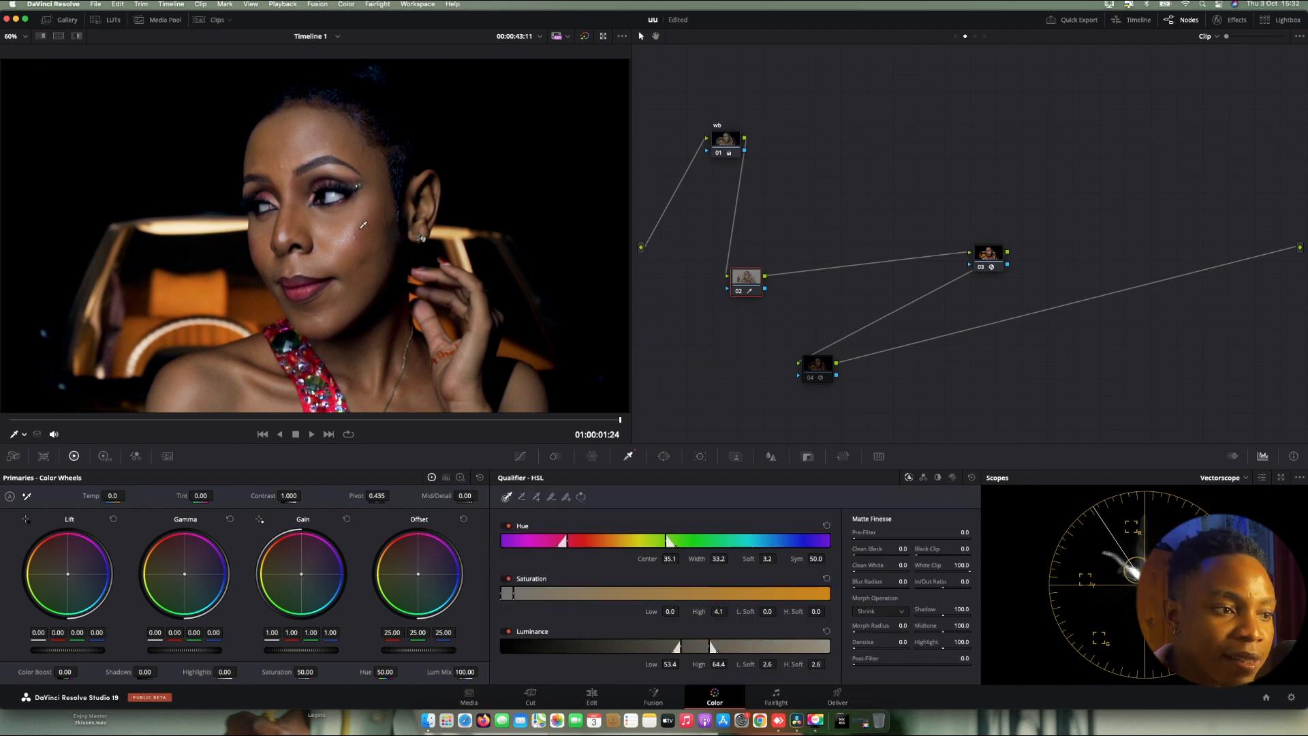
click(971, 478)
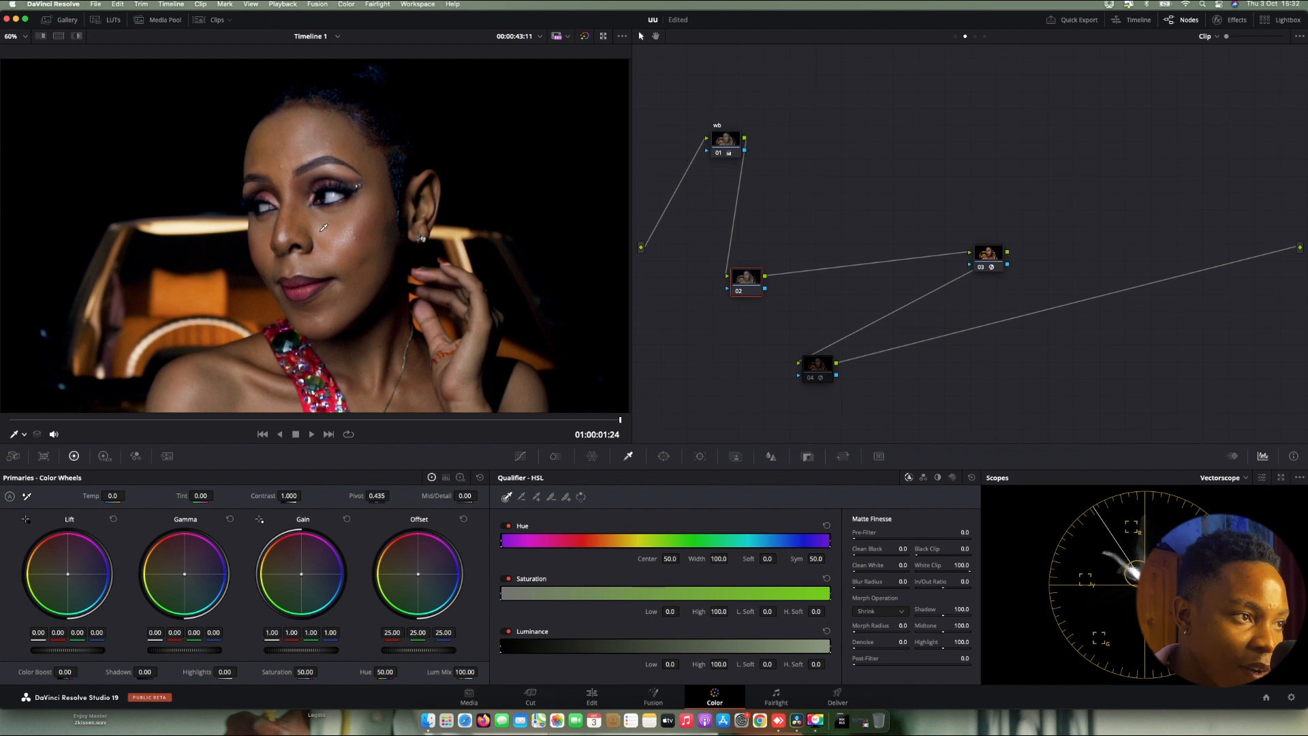
click(323, 226)
click(76, 36)
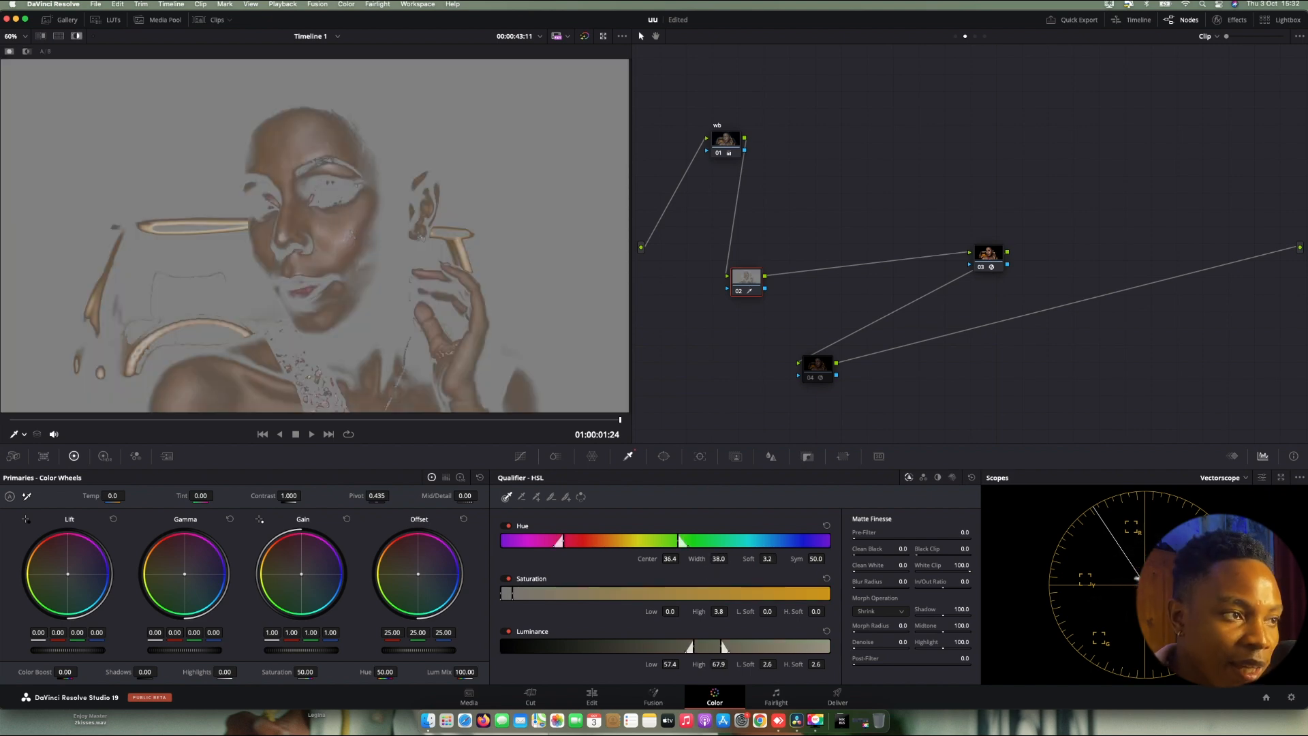
mouse_move(719, 559)
mouse_down()
mouse_move(731, 558)
mouse_move(714, 558)
mouse_up()
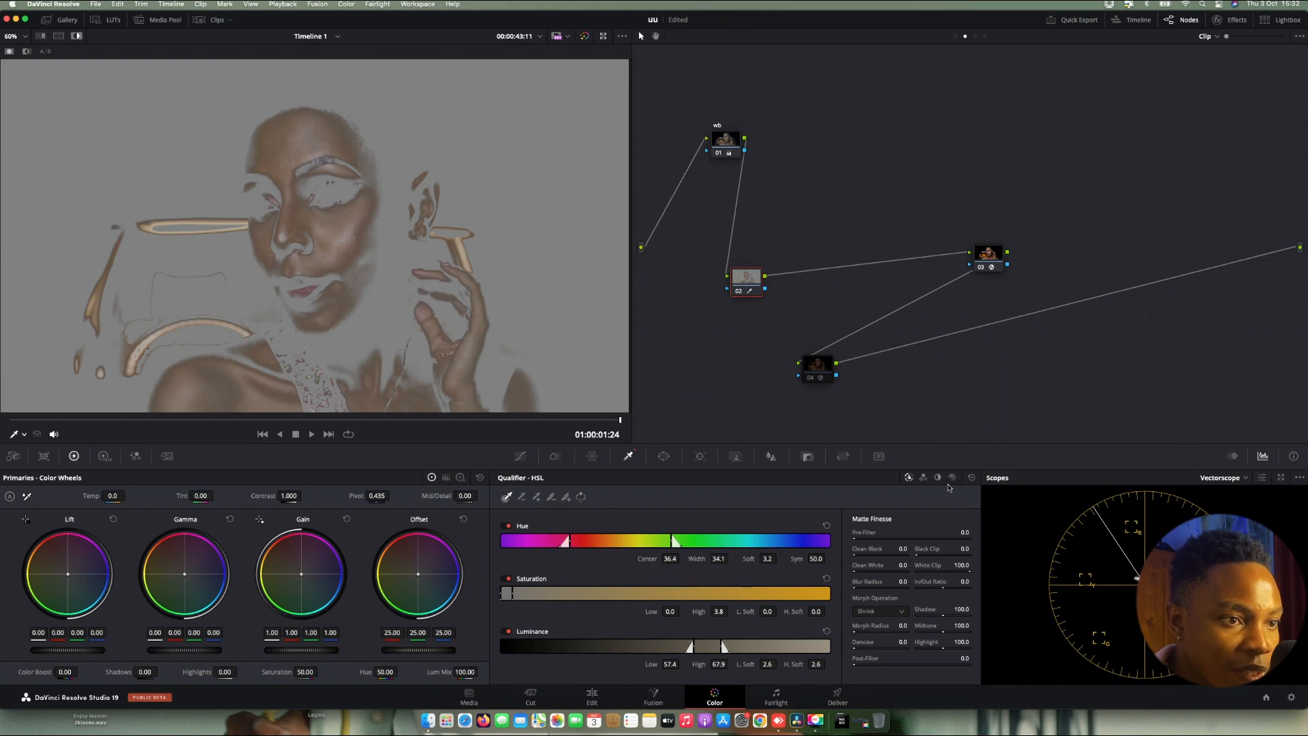
click(972, 478)
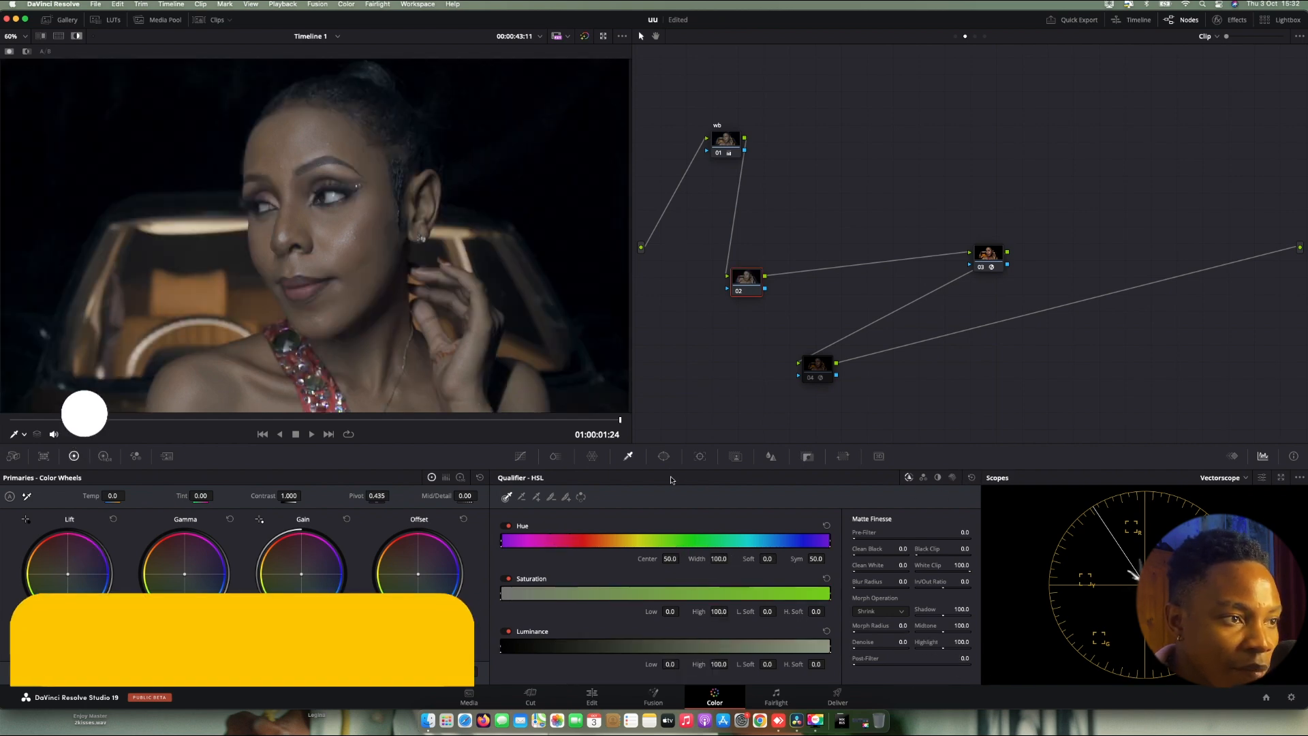
key(shift+h)
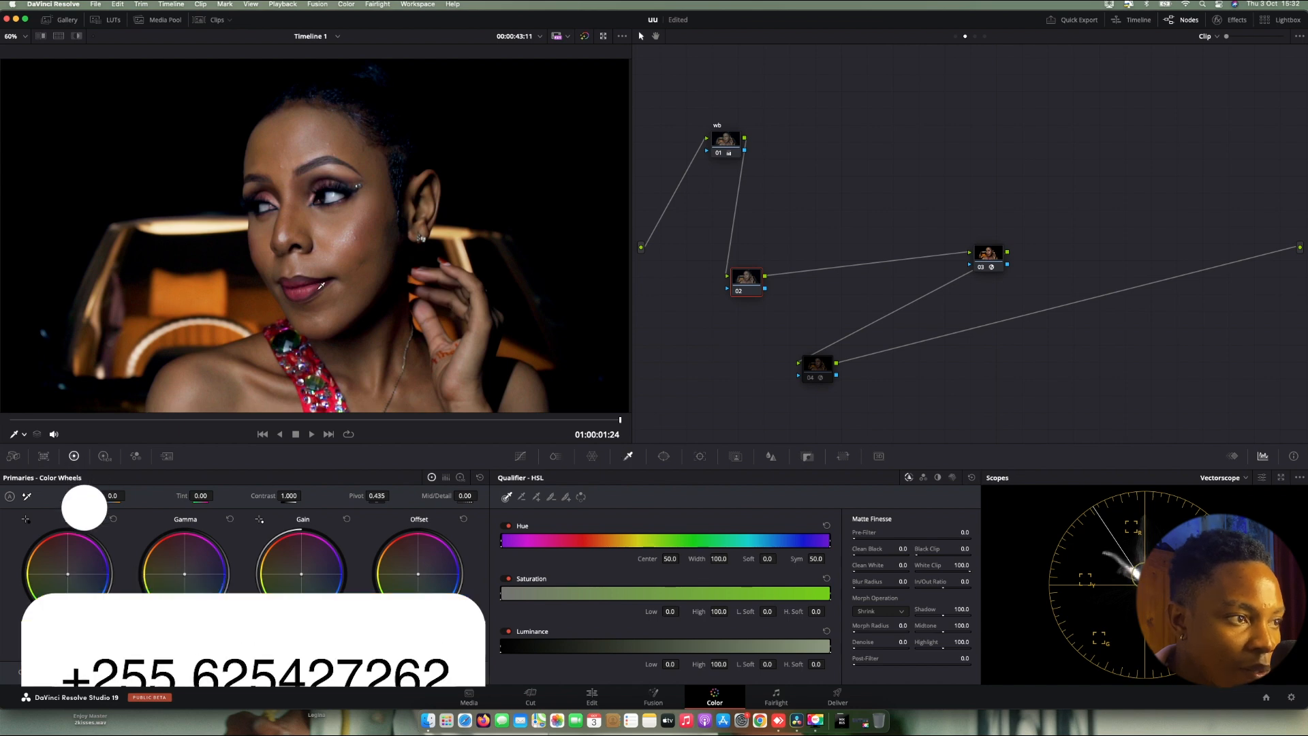
Step: Sample the forehead skin with node 02's HSL qualifier and, in the highlighted selection view, narrow the hue width to 25.9
click(277, 180)
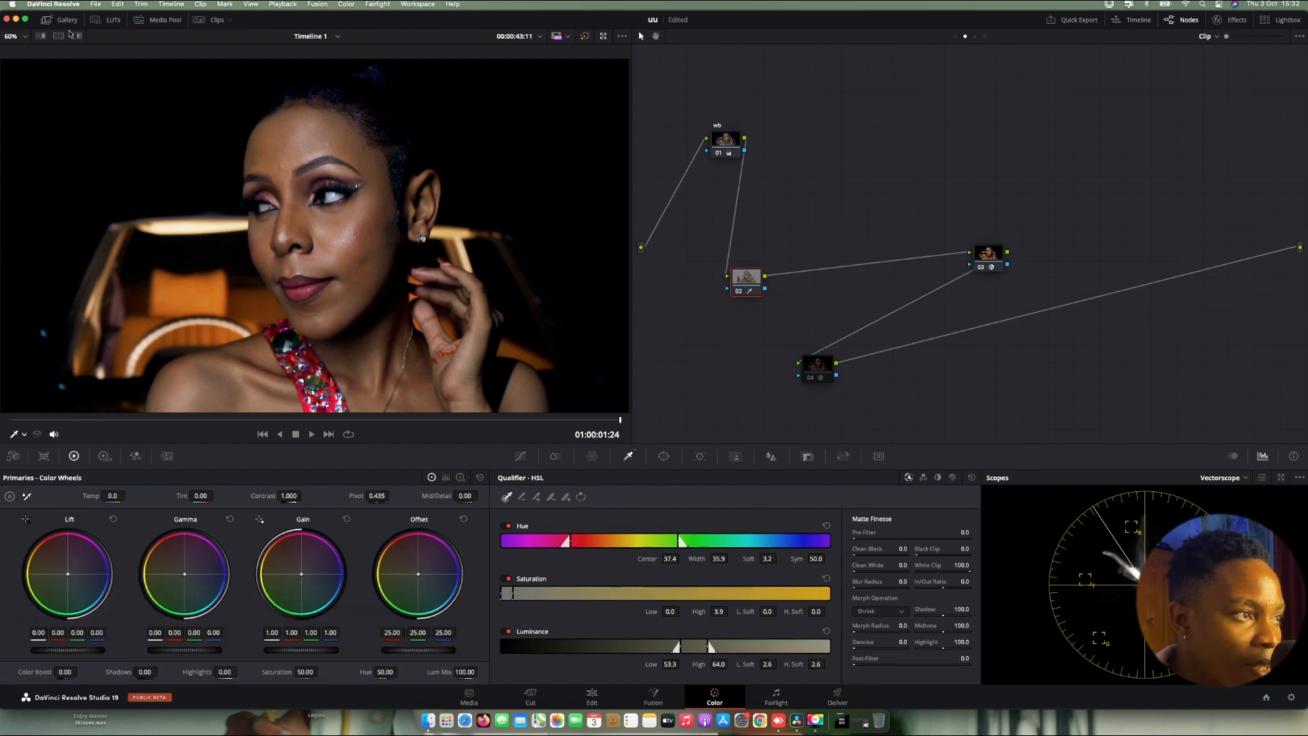
key(shift+h)
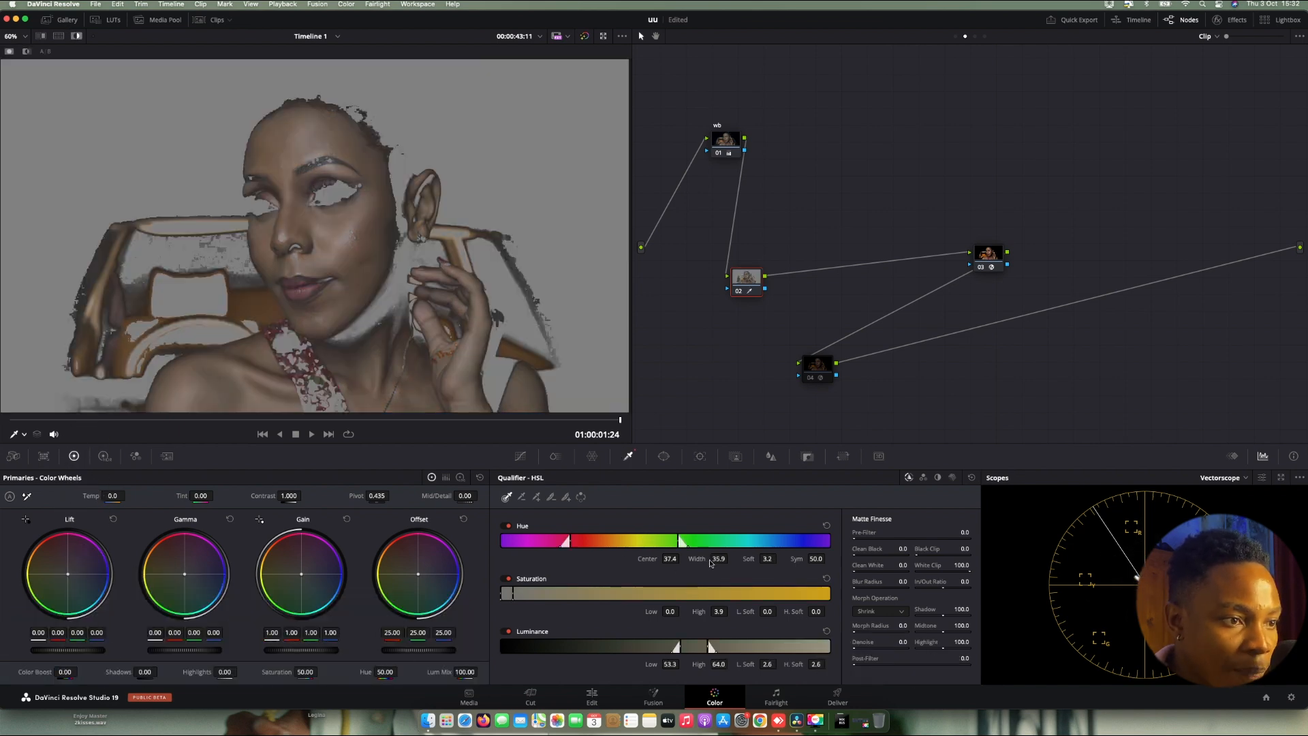
click(717, 558)
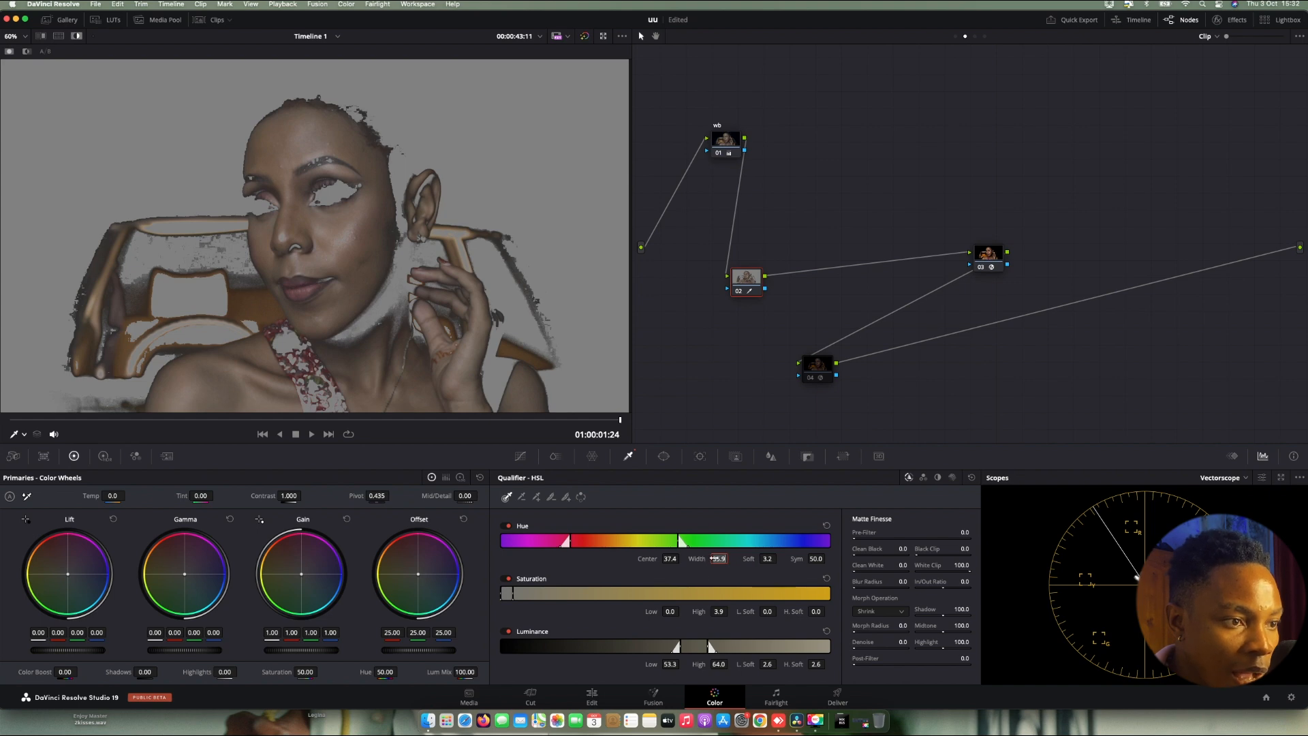
mouse_move(720, 559)
mouse_down()
mouse_move(694, 558)
mouse_move(717, 558)
mouse_up()
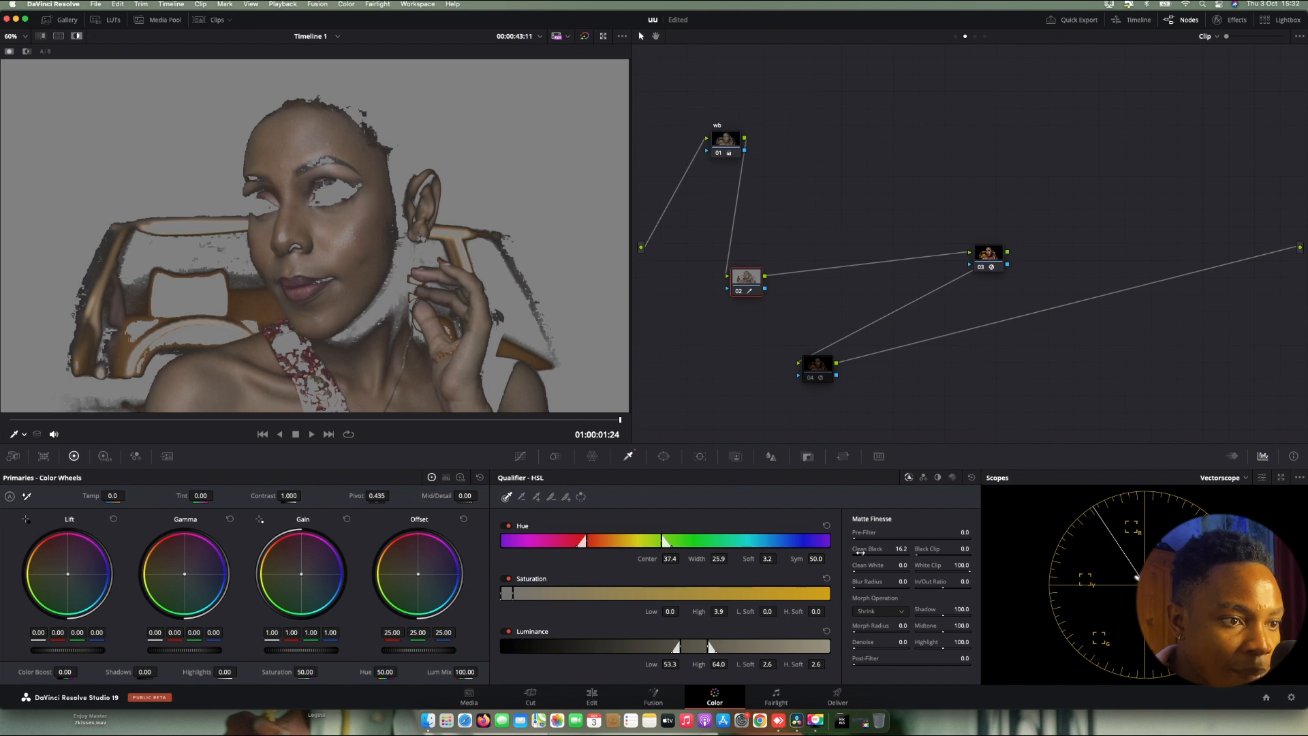
Step: Refine node 02's matte with clean black 16.3, blur radius 28.0 and denoise 24.9, and save the project with the highlight view off
drag(860, 552, 861, 641)
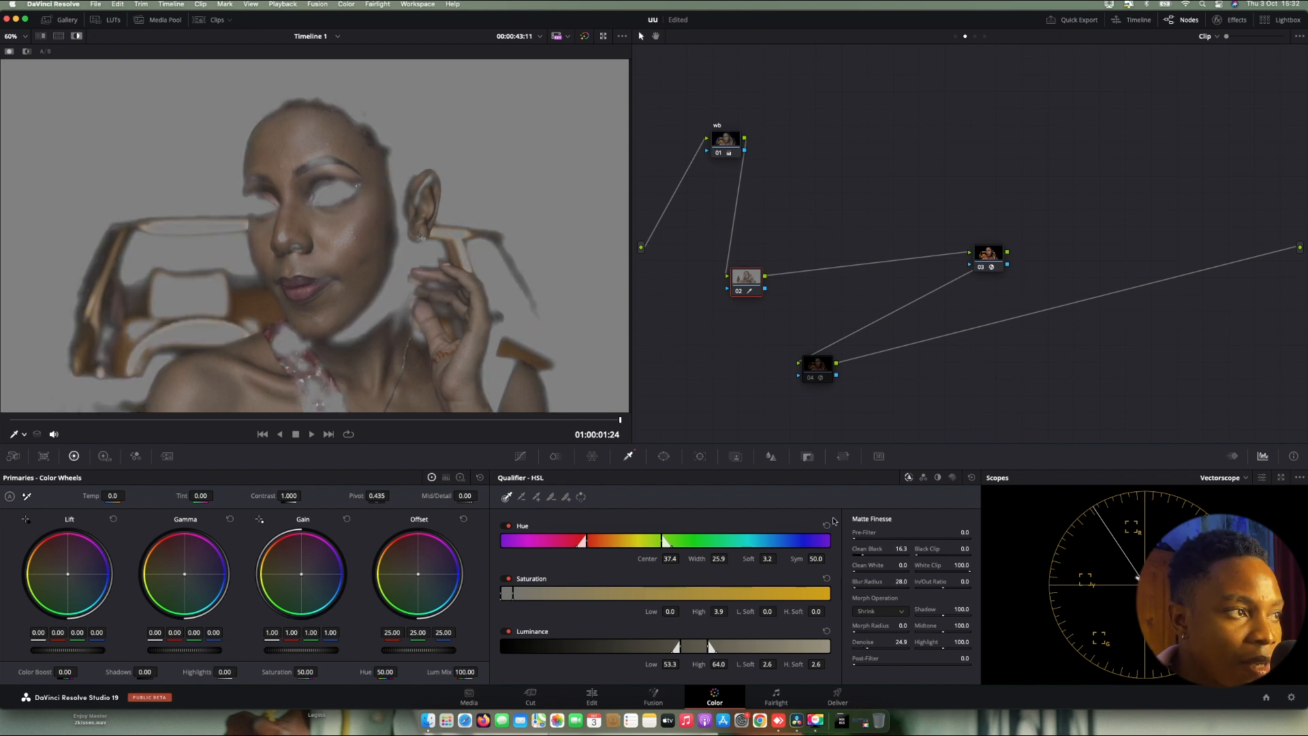
key(shift+h)
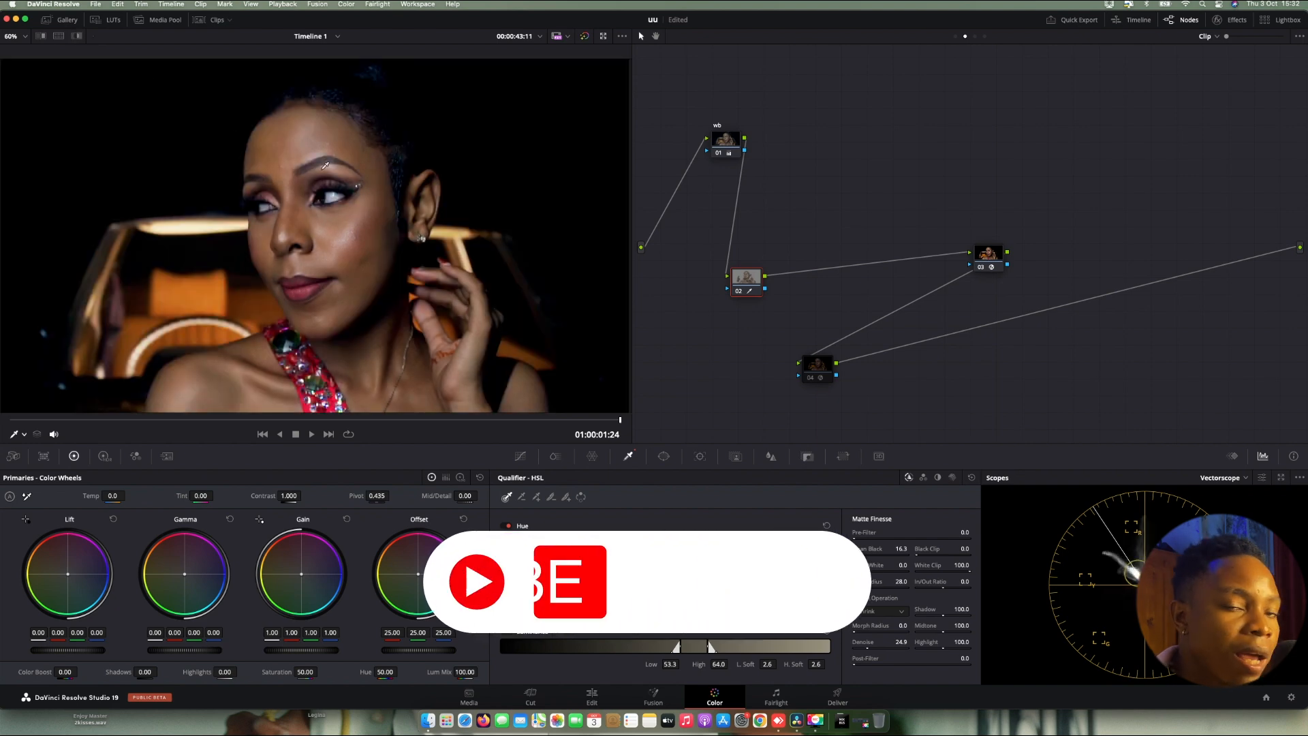
key(super+s)
Step: Search the effects library for "colo" and apply the Color Compressor effect to node 02
click(1218, 20)
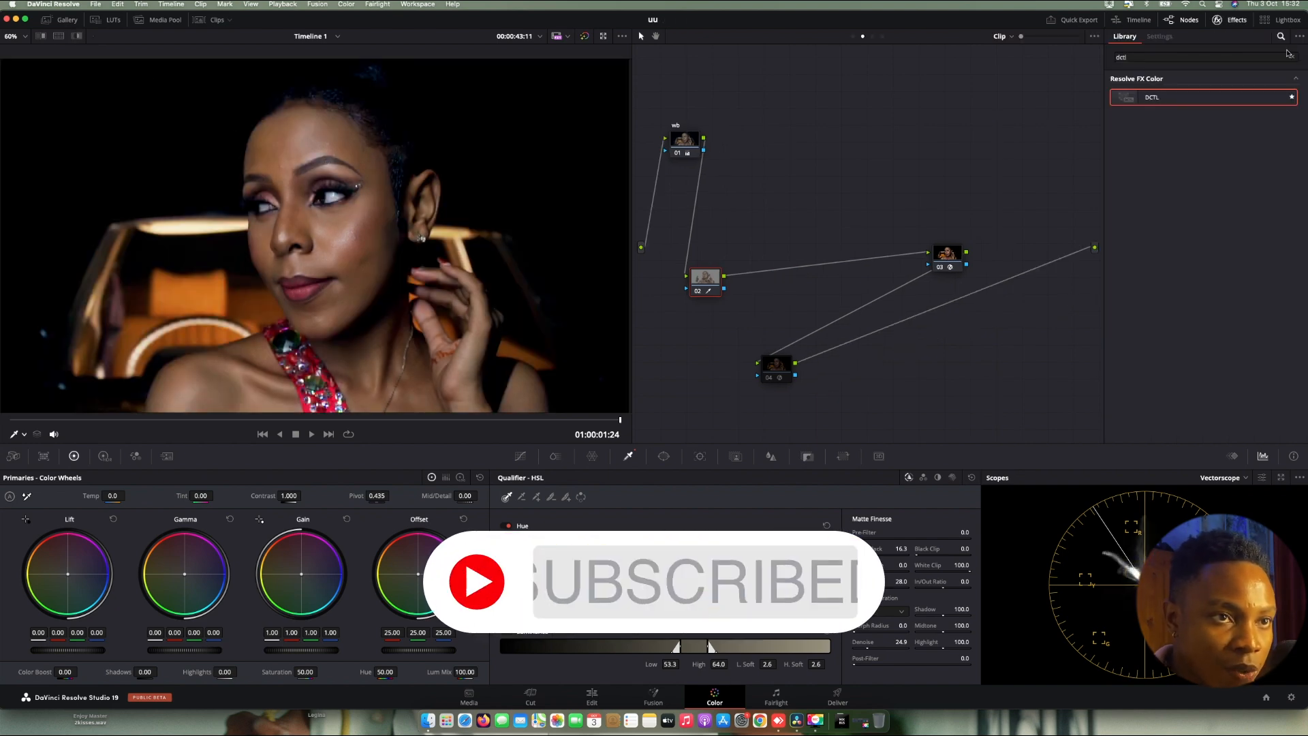
click(1294, 57)
text(colo)
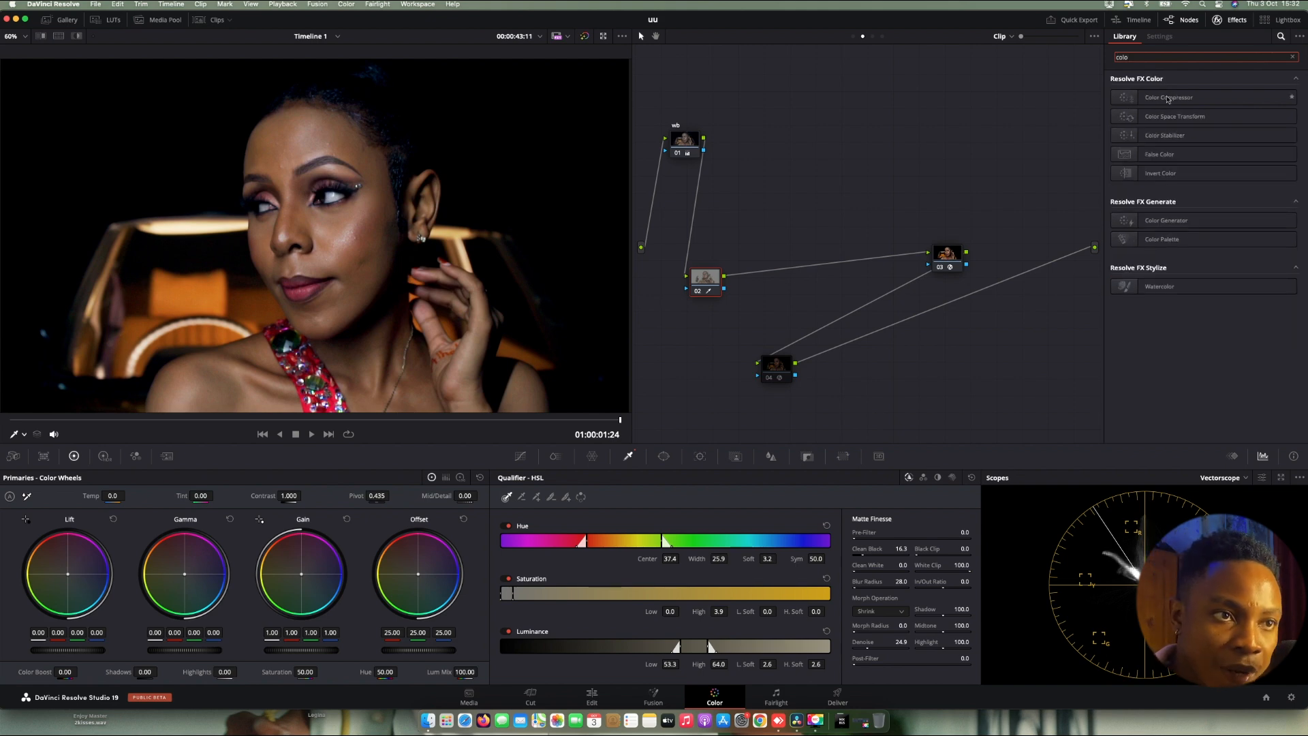
drag(1168, 99, 714, 281)
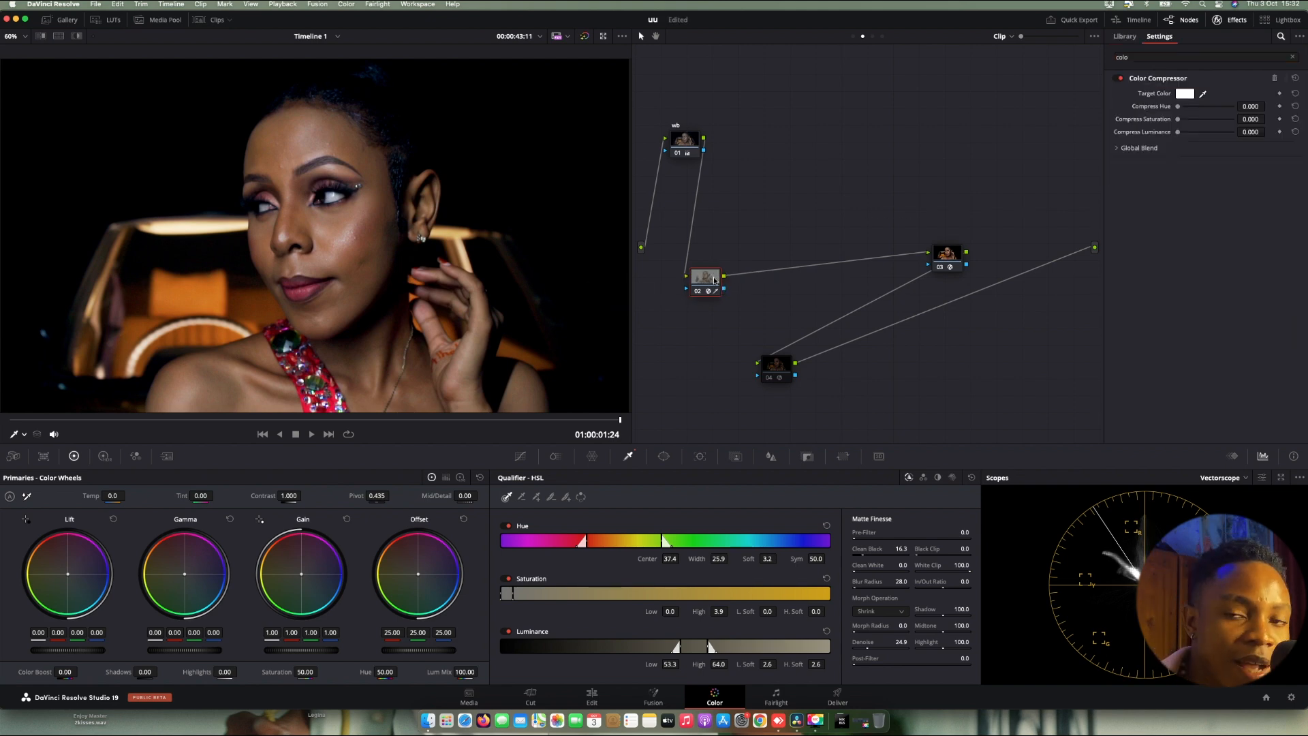